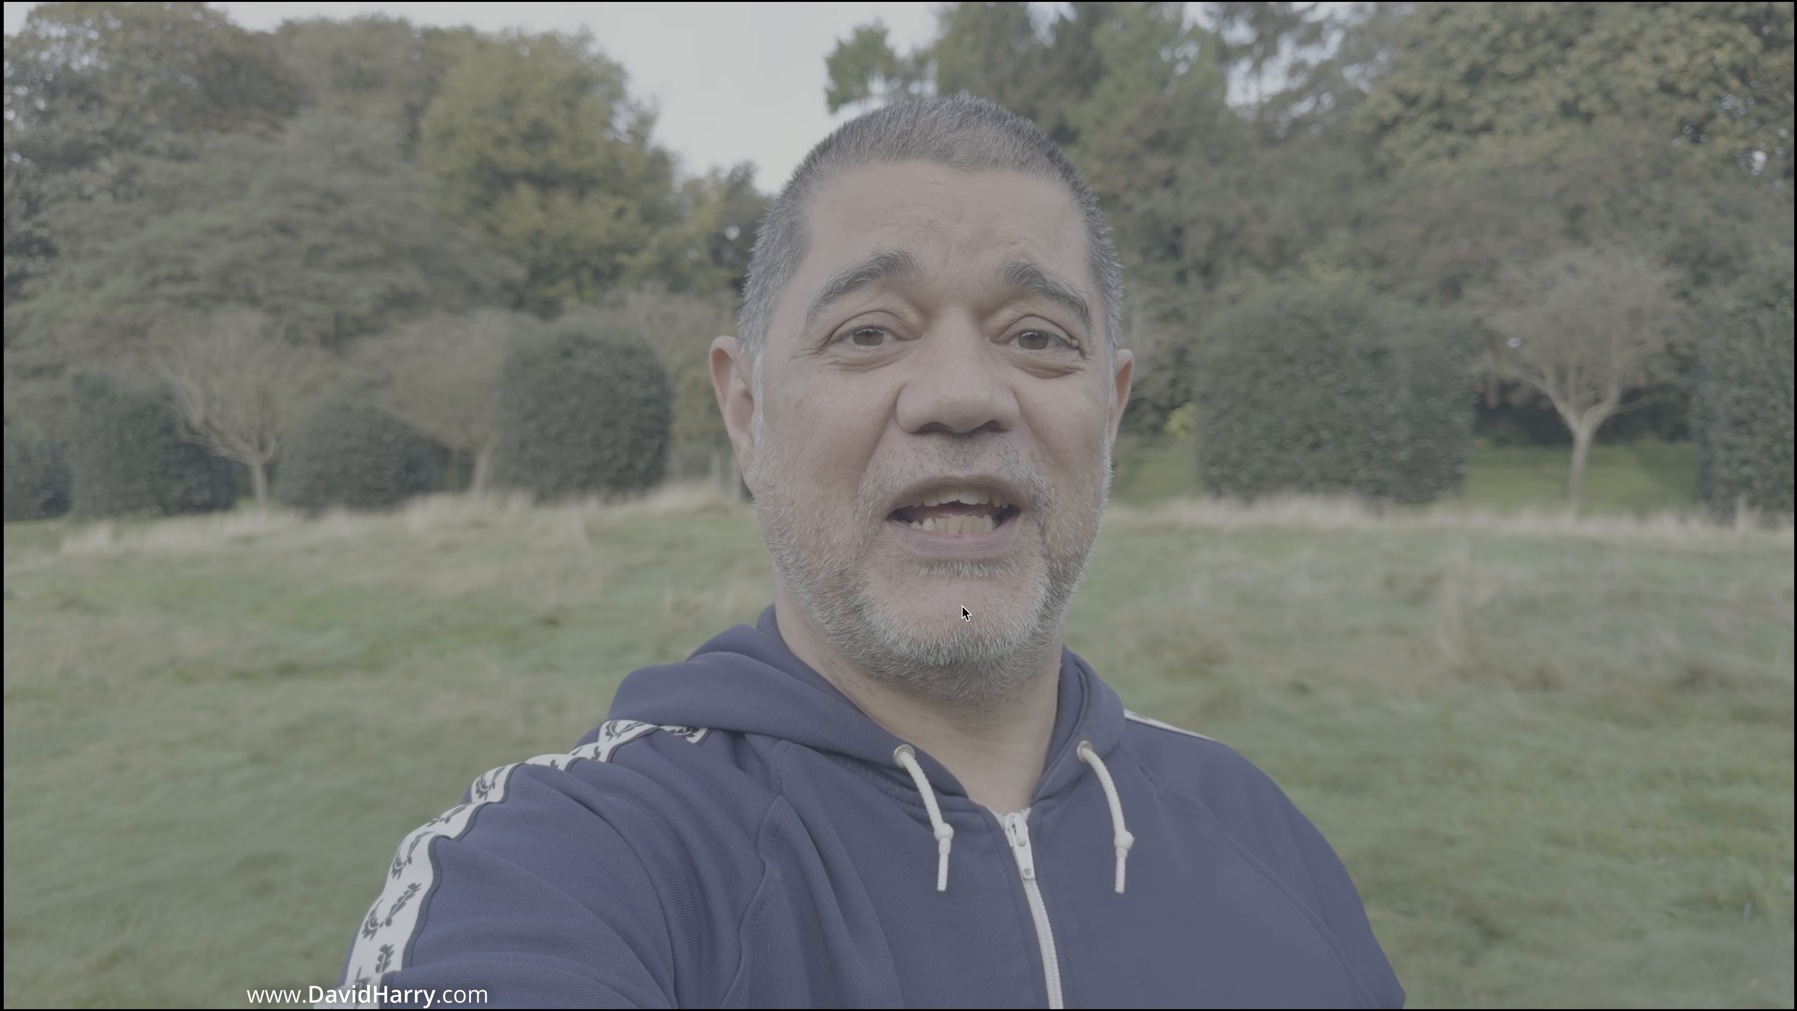
Check the ungraded log footage in the full-screen viewer.
key("p")
key("p")
key("p")
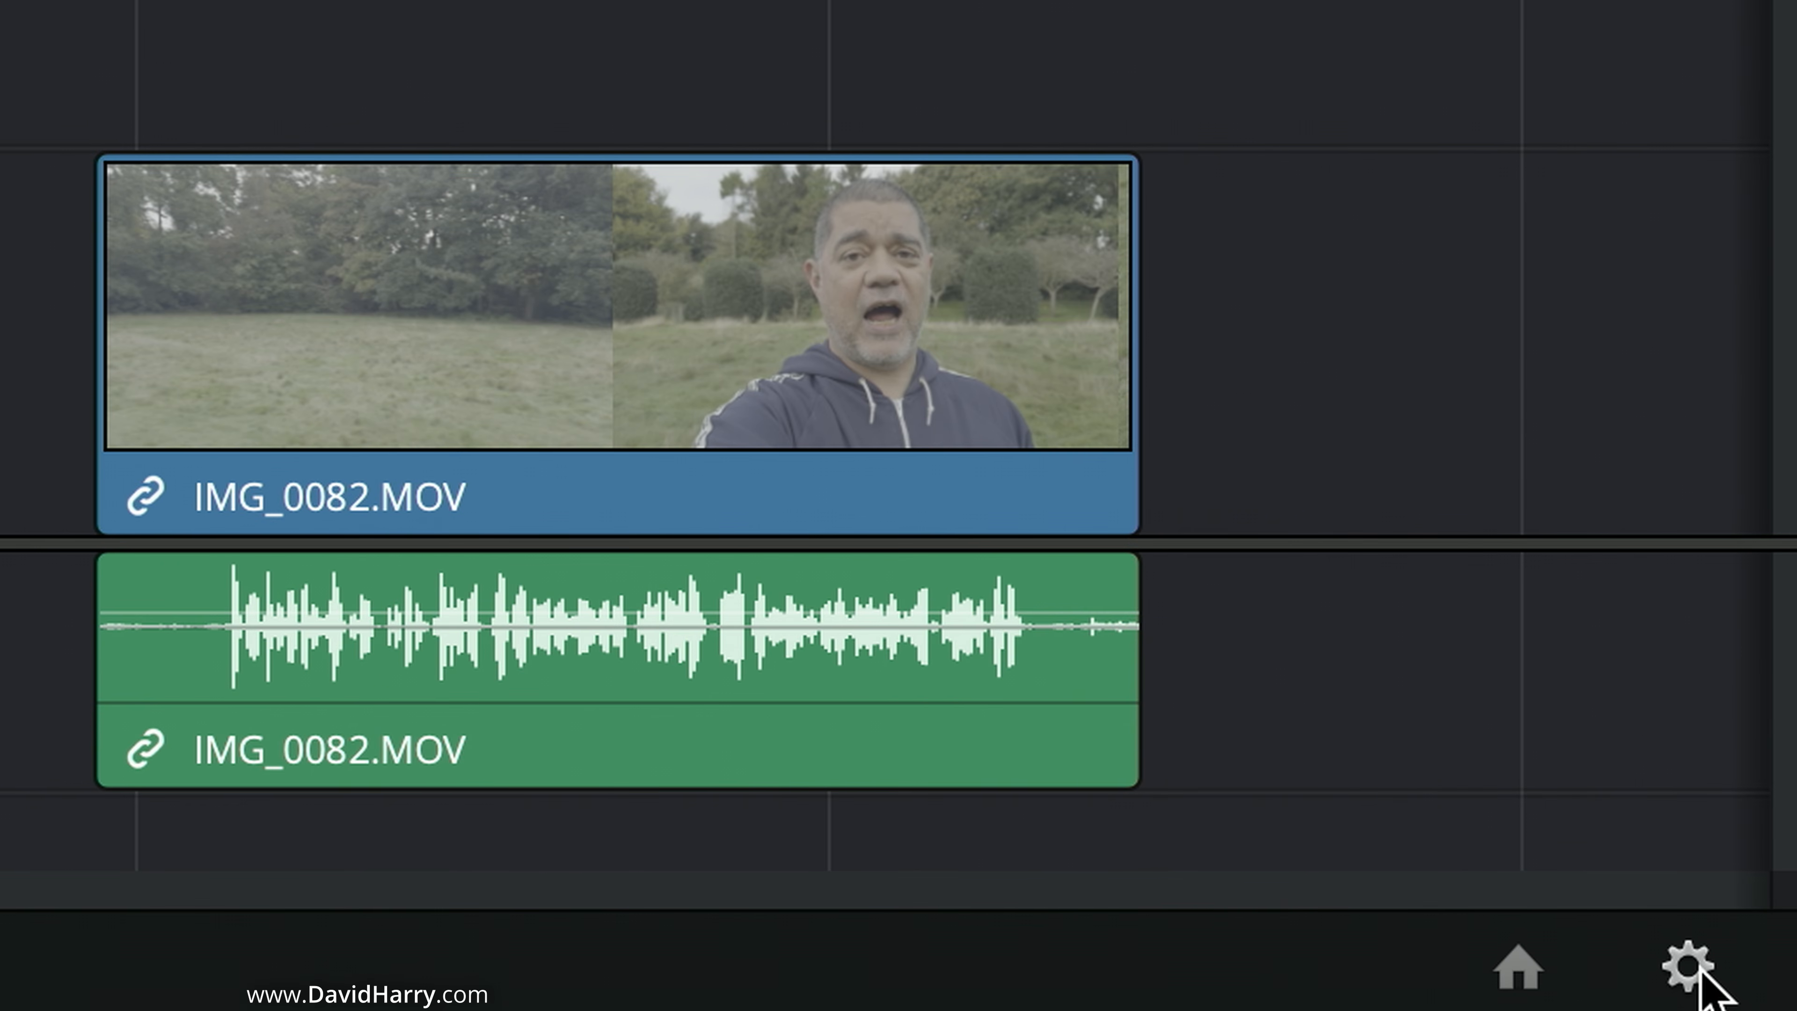
Set the project's color science to DaVinci YRGB Color Managed with automatic color management and the SDR color processing mode.
left_click(1697, 969)
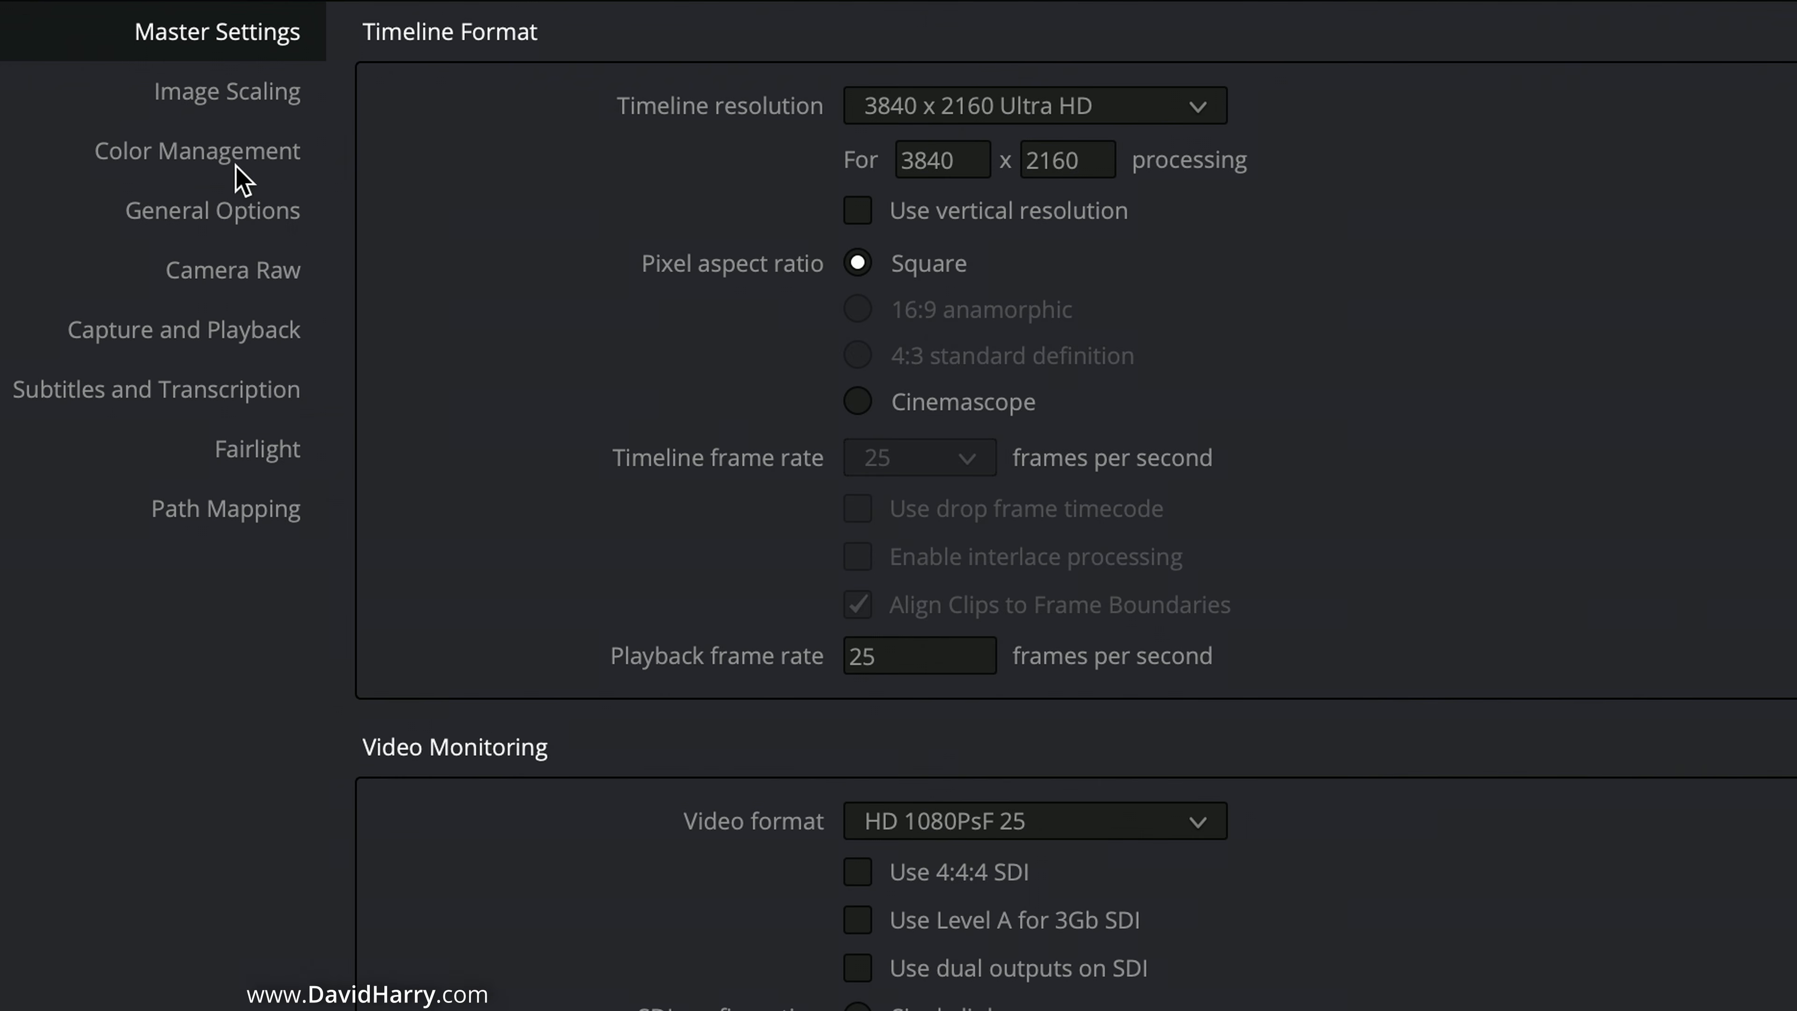
left_click(228, 168)
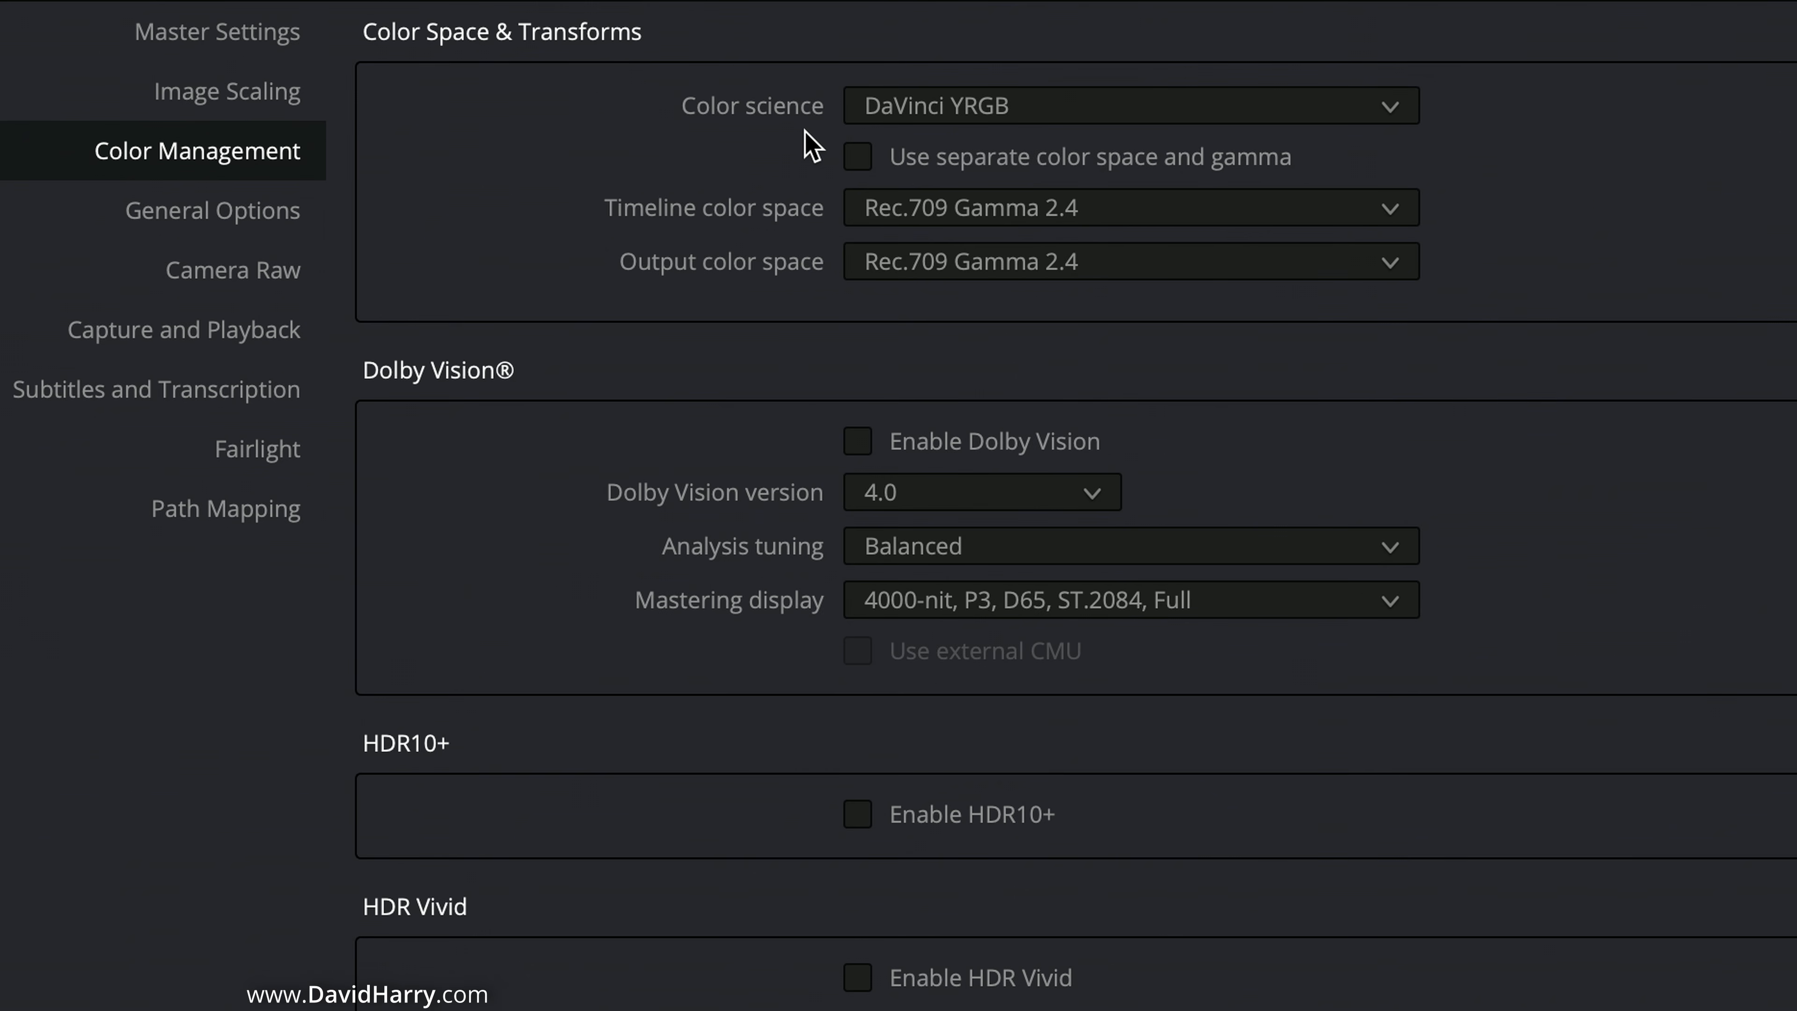
left_click(1052, 106)
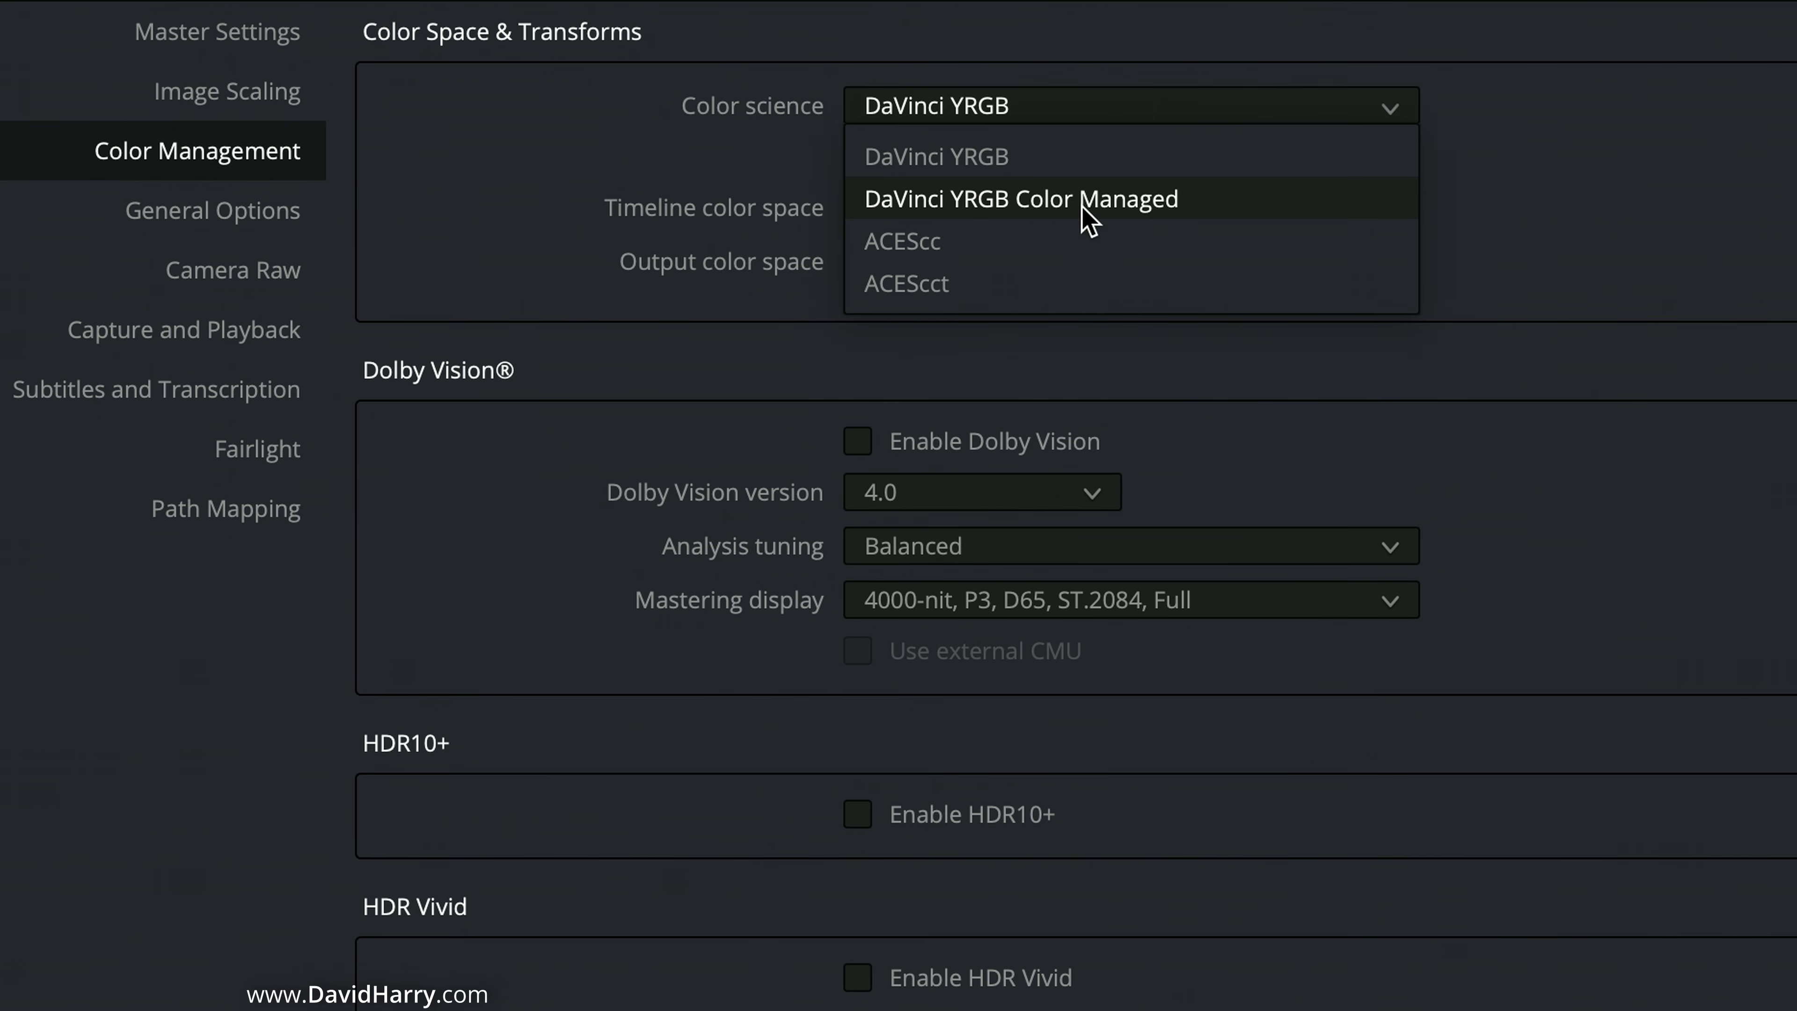
left_click(1107, 220)
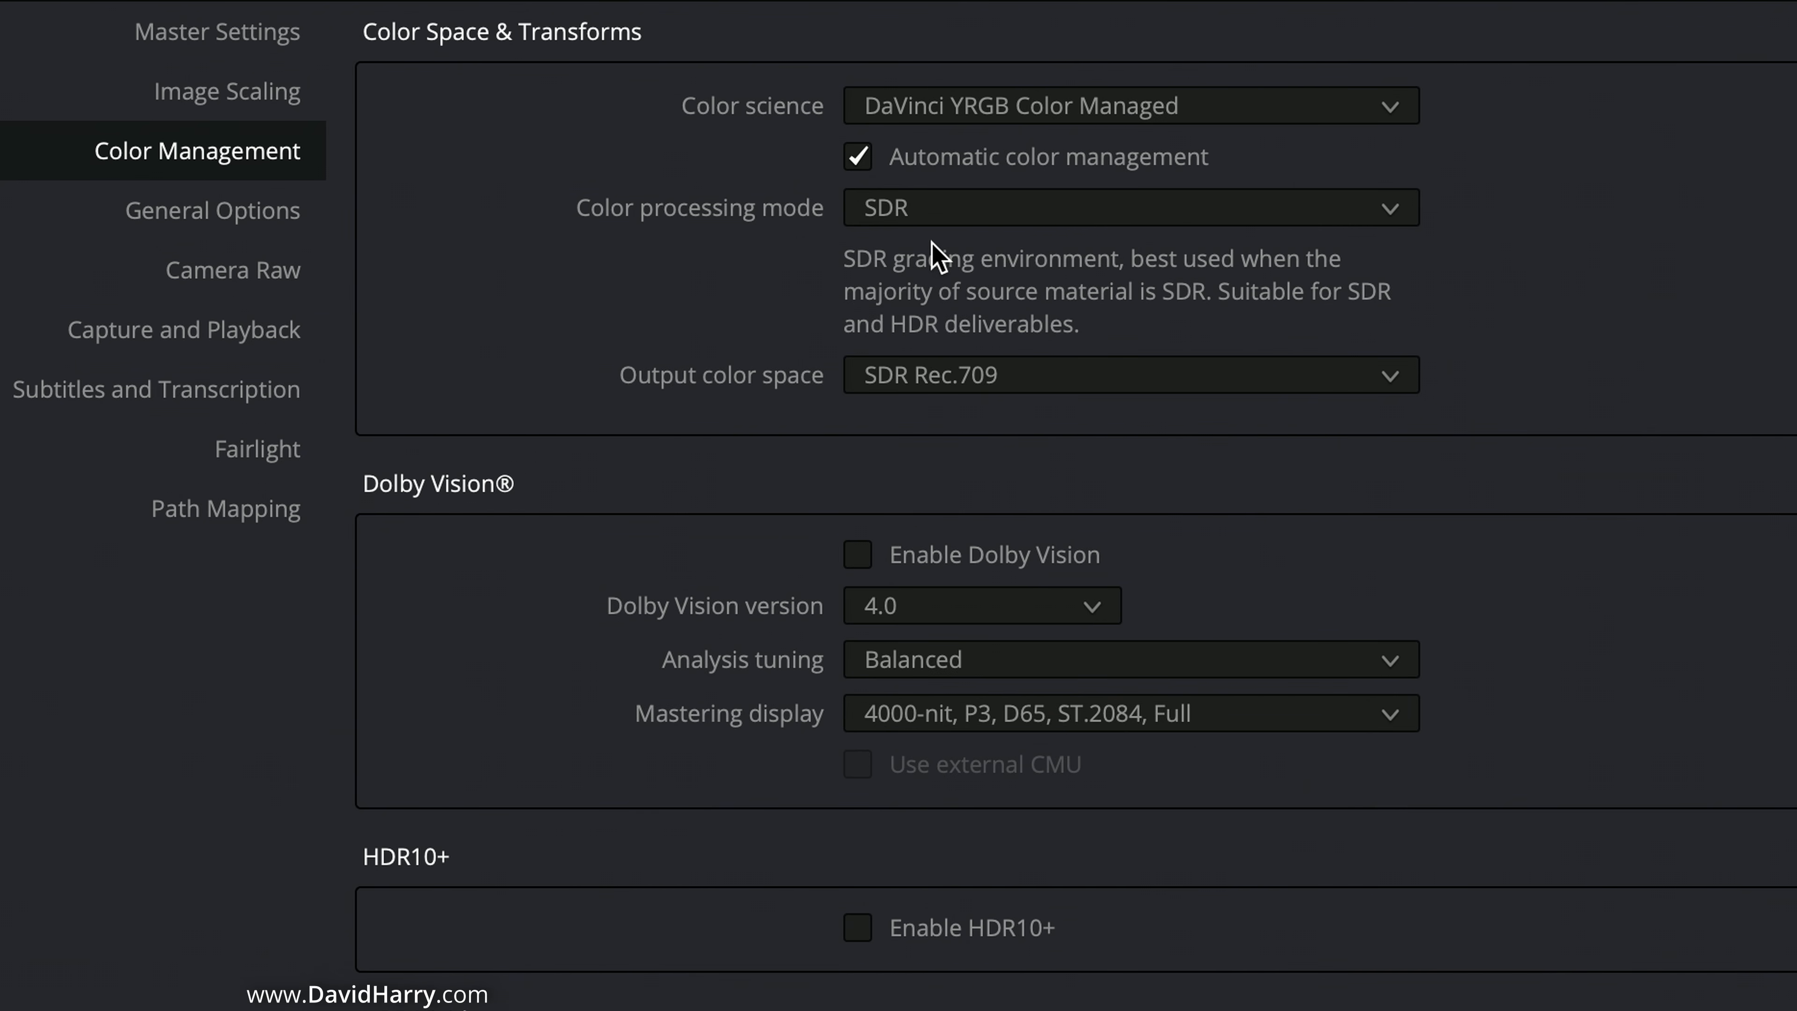
left_click(939, 213)
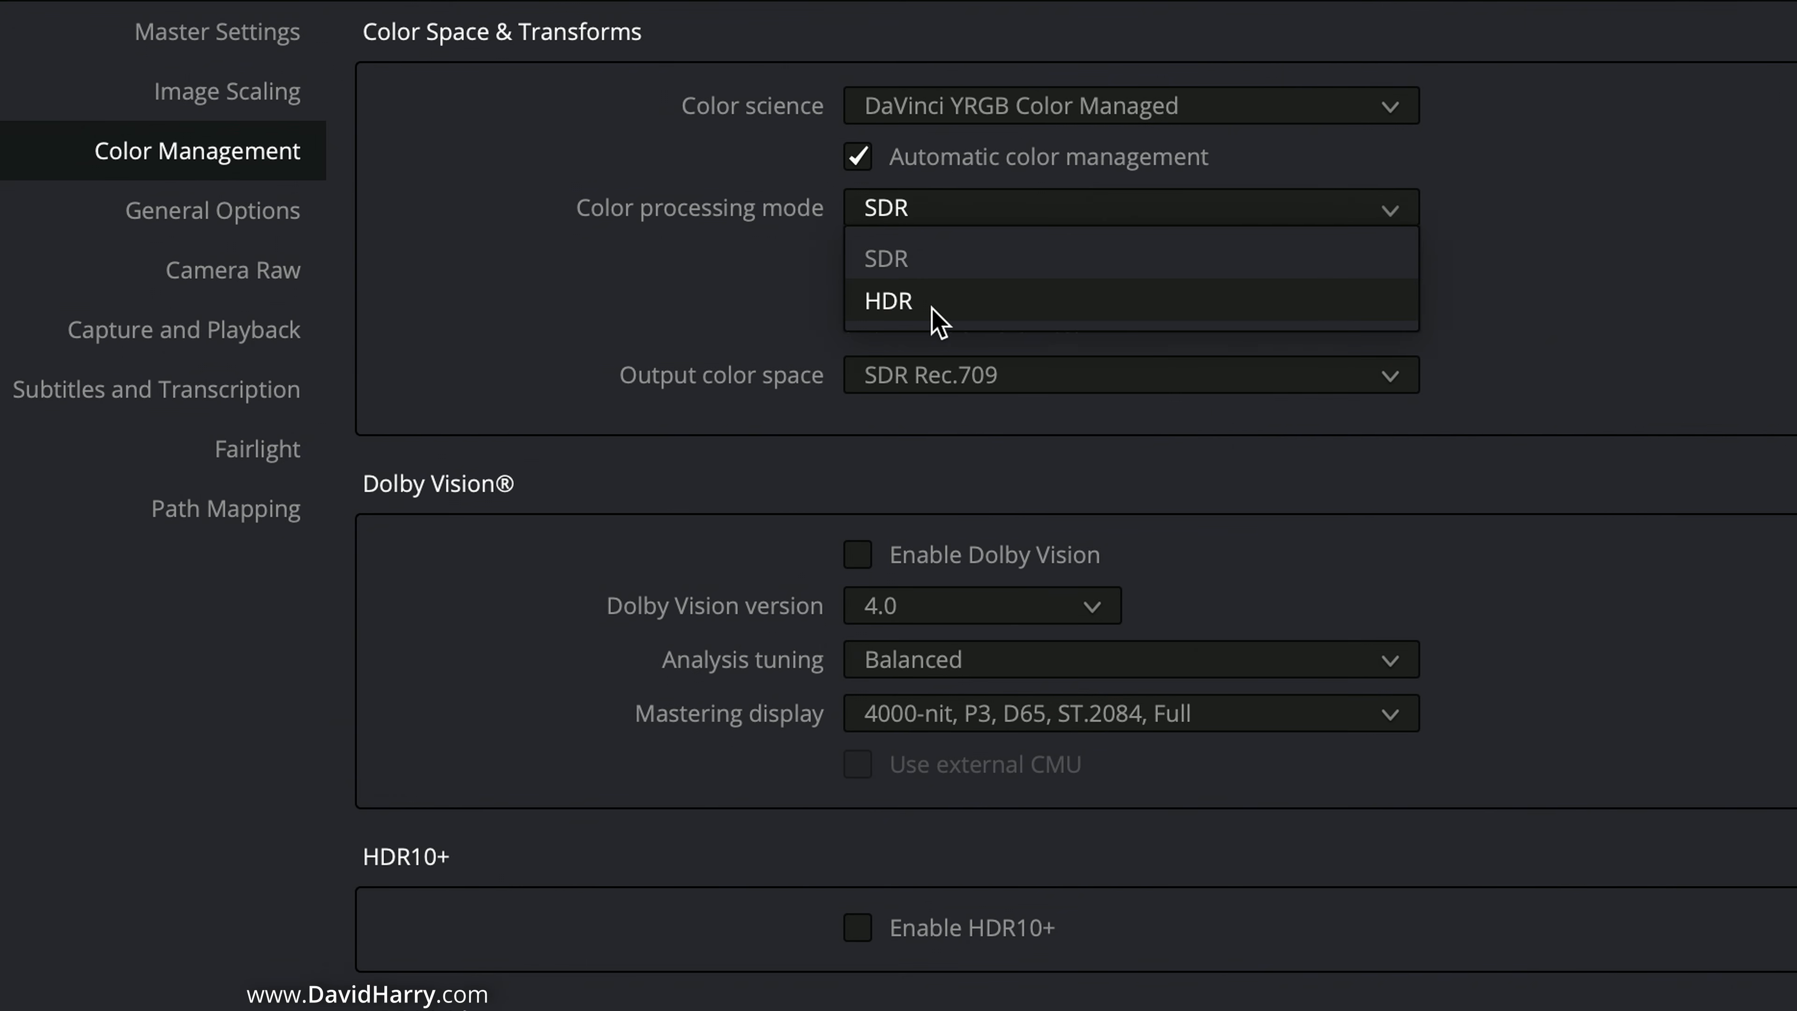
left_click(913, 268)
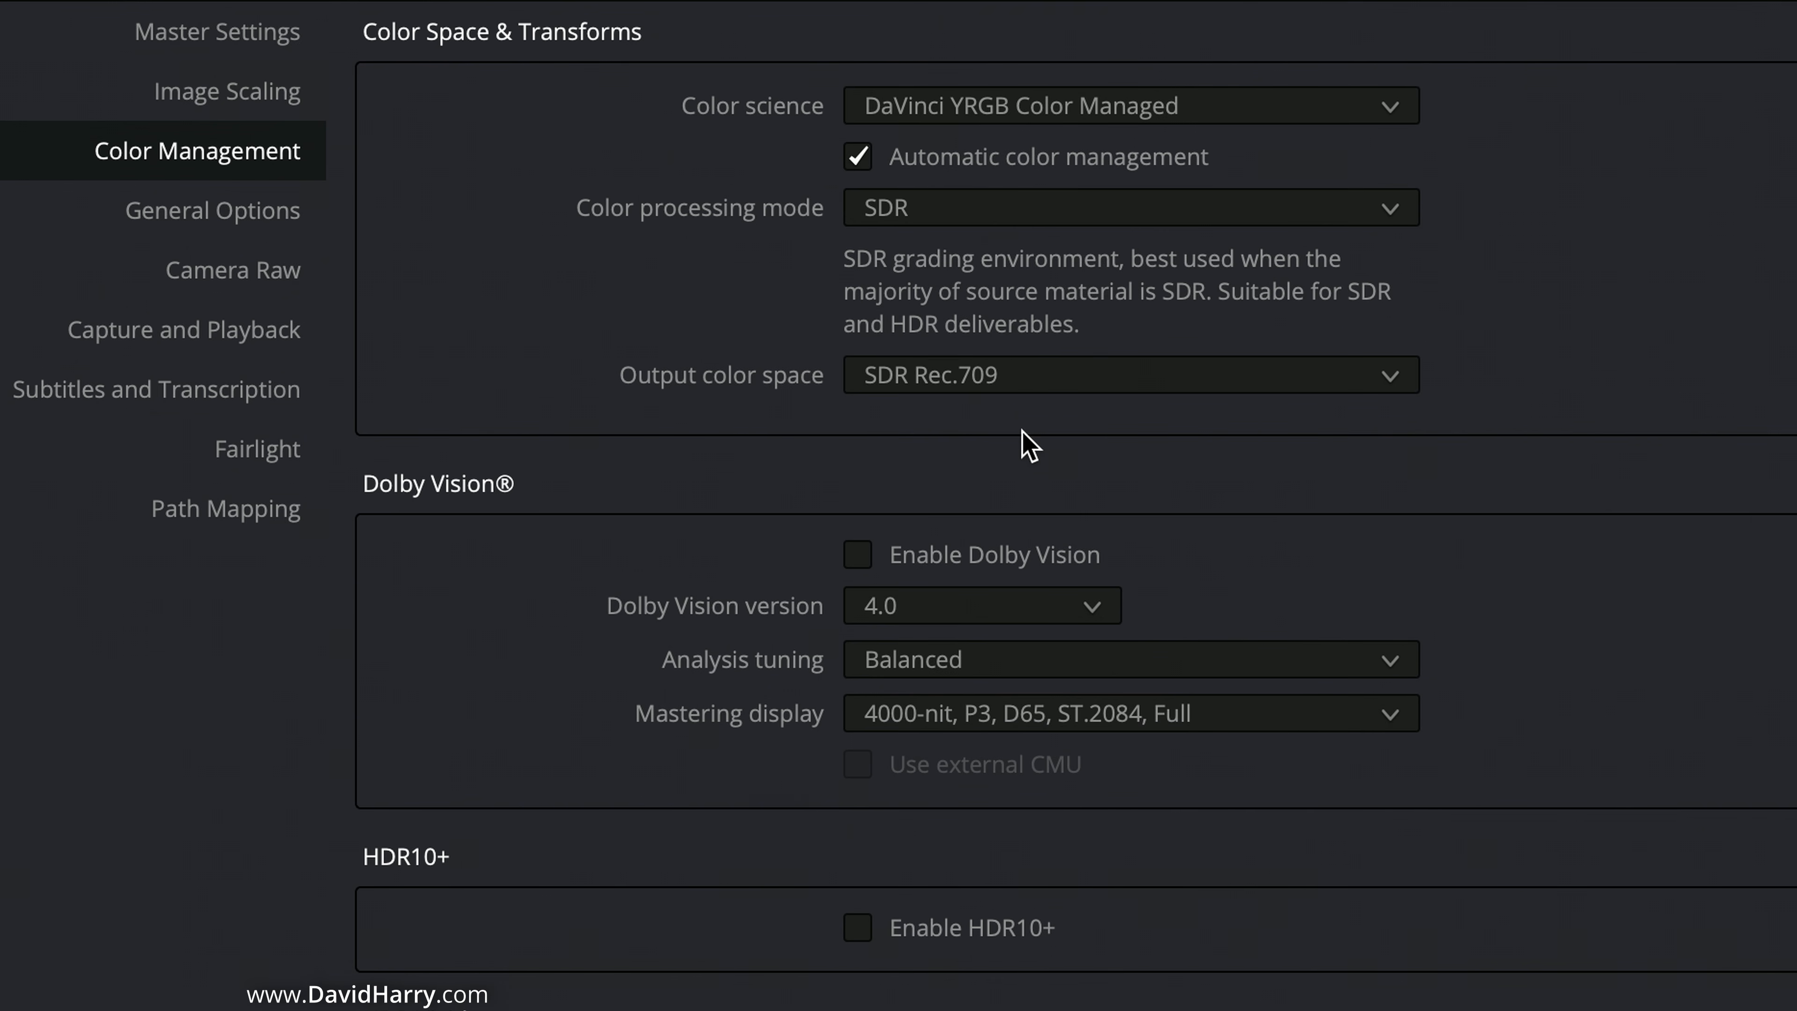
left_click(858, 158)
left_click(993, 208)
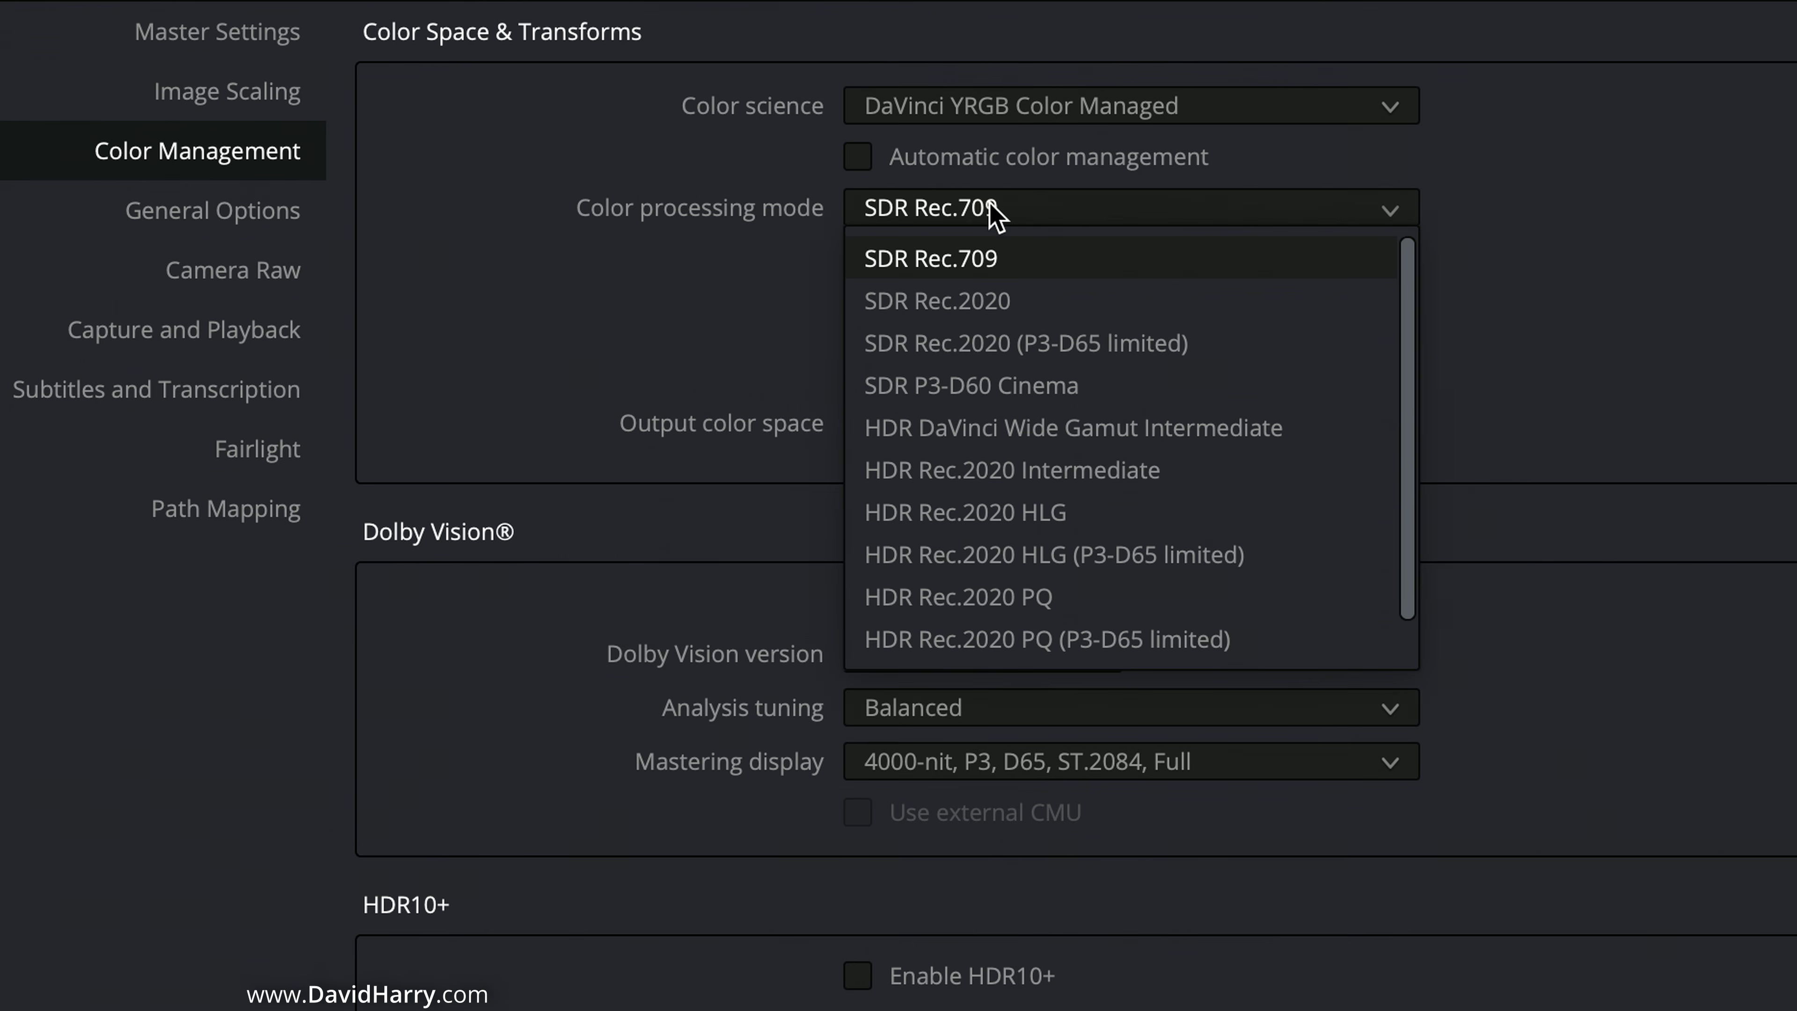
left_click(1640, 119)
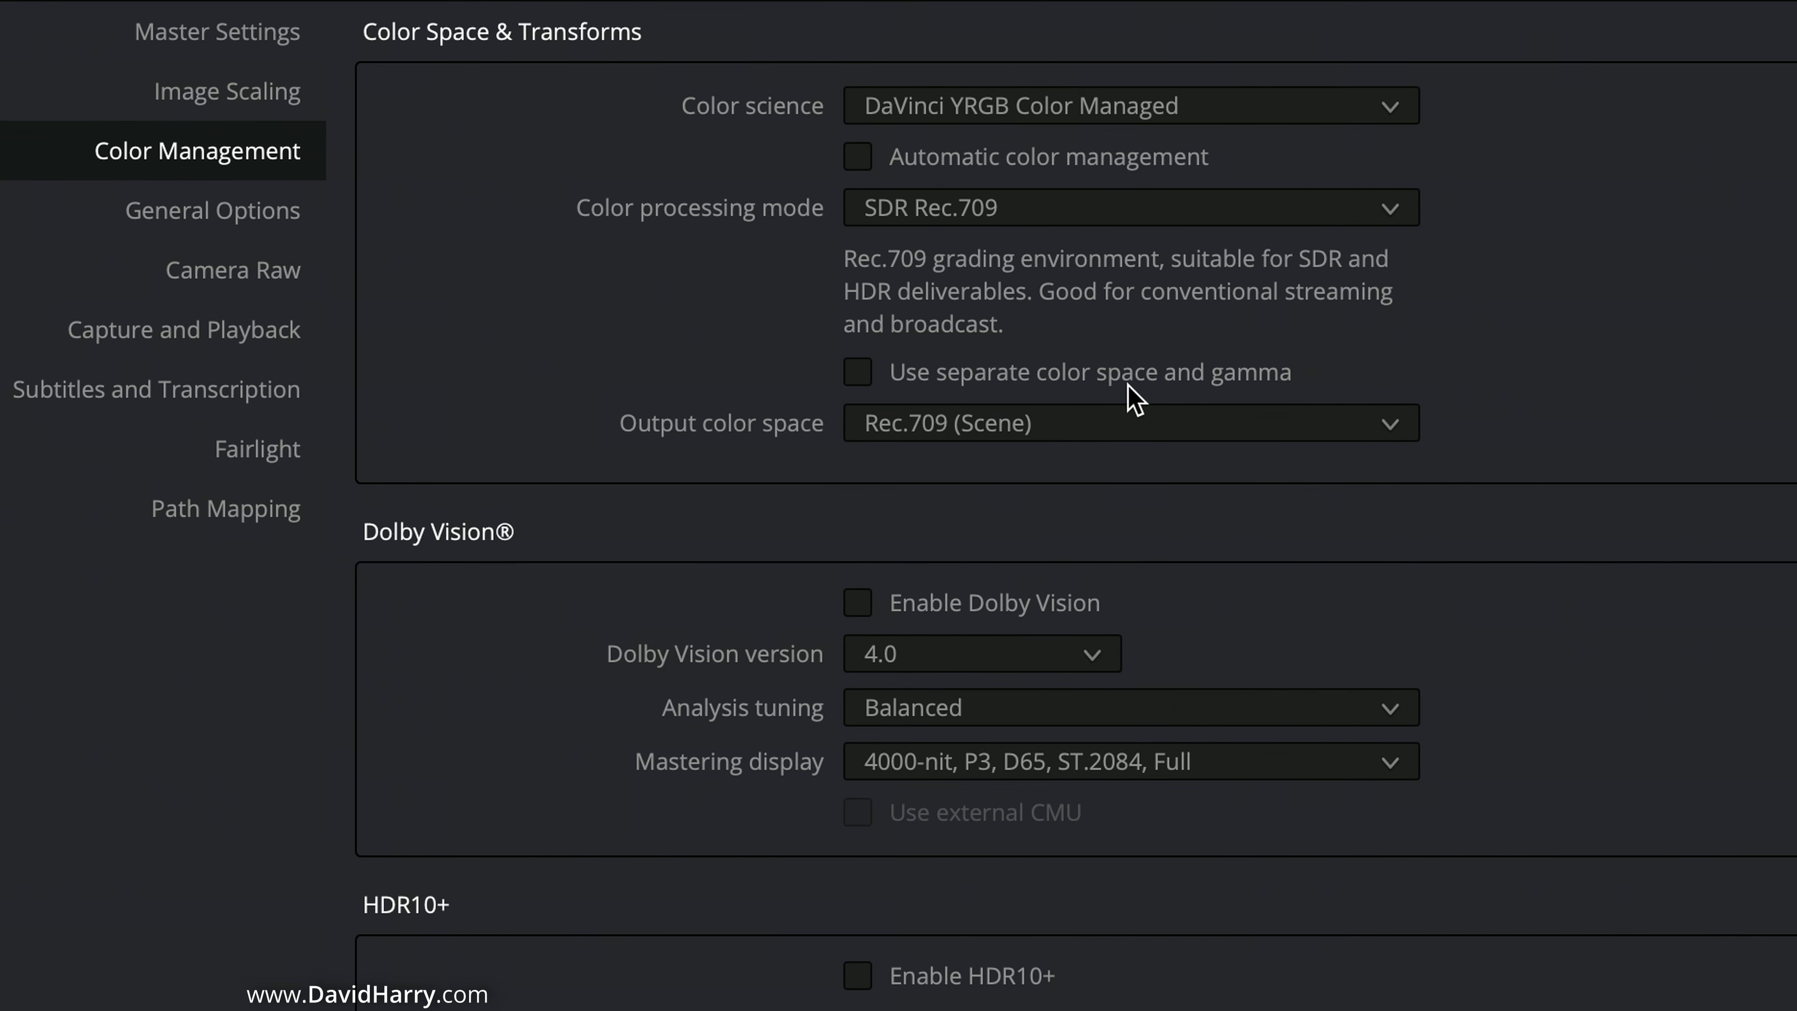
left_click(859, 376)
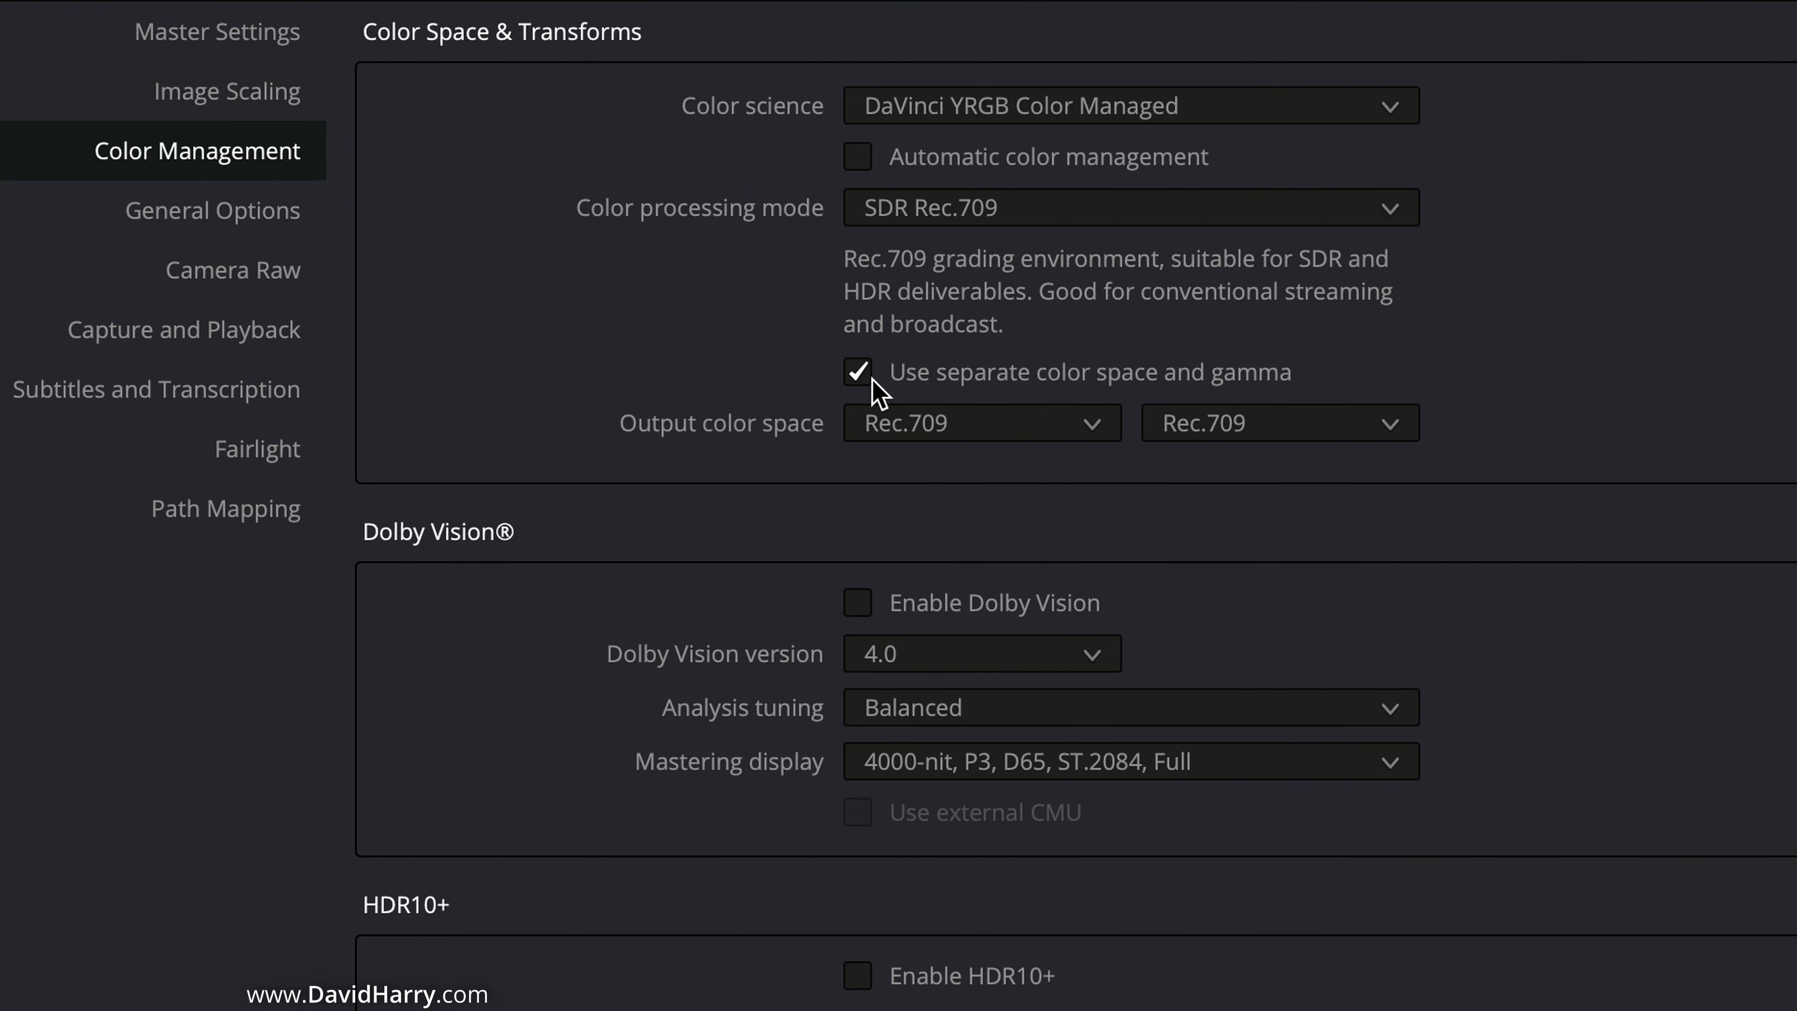
left_click(857, 372)
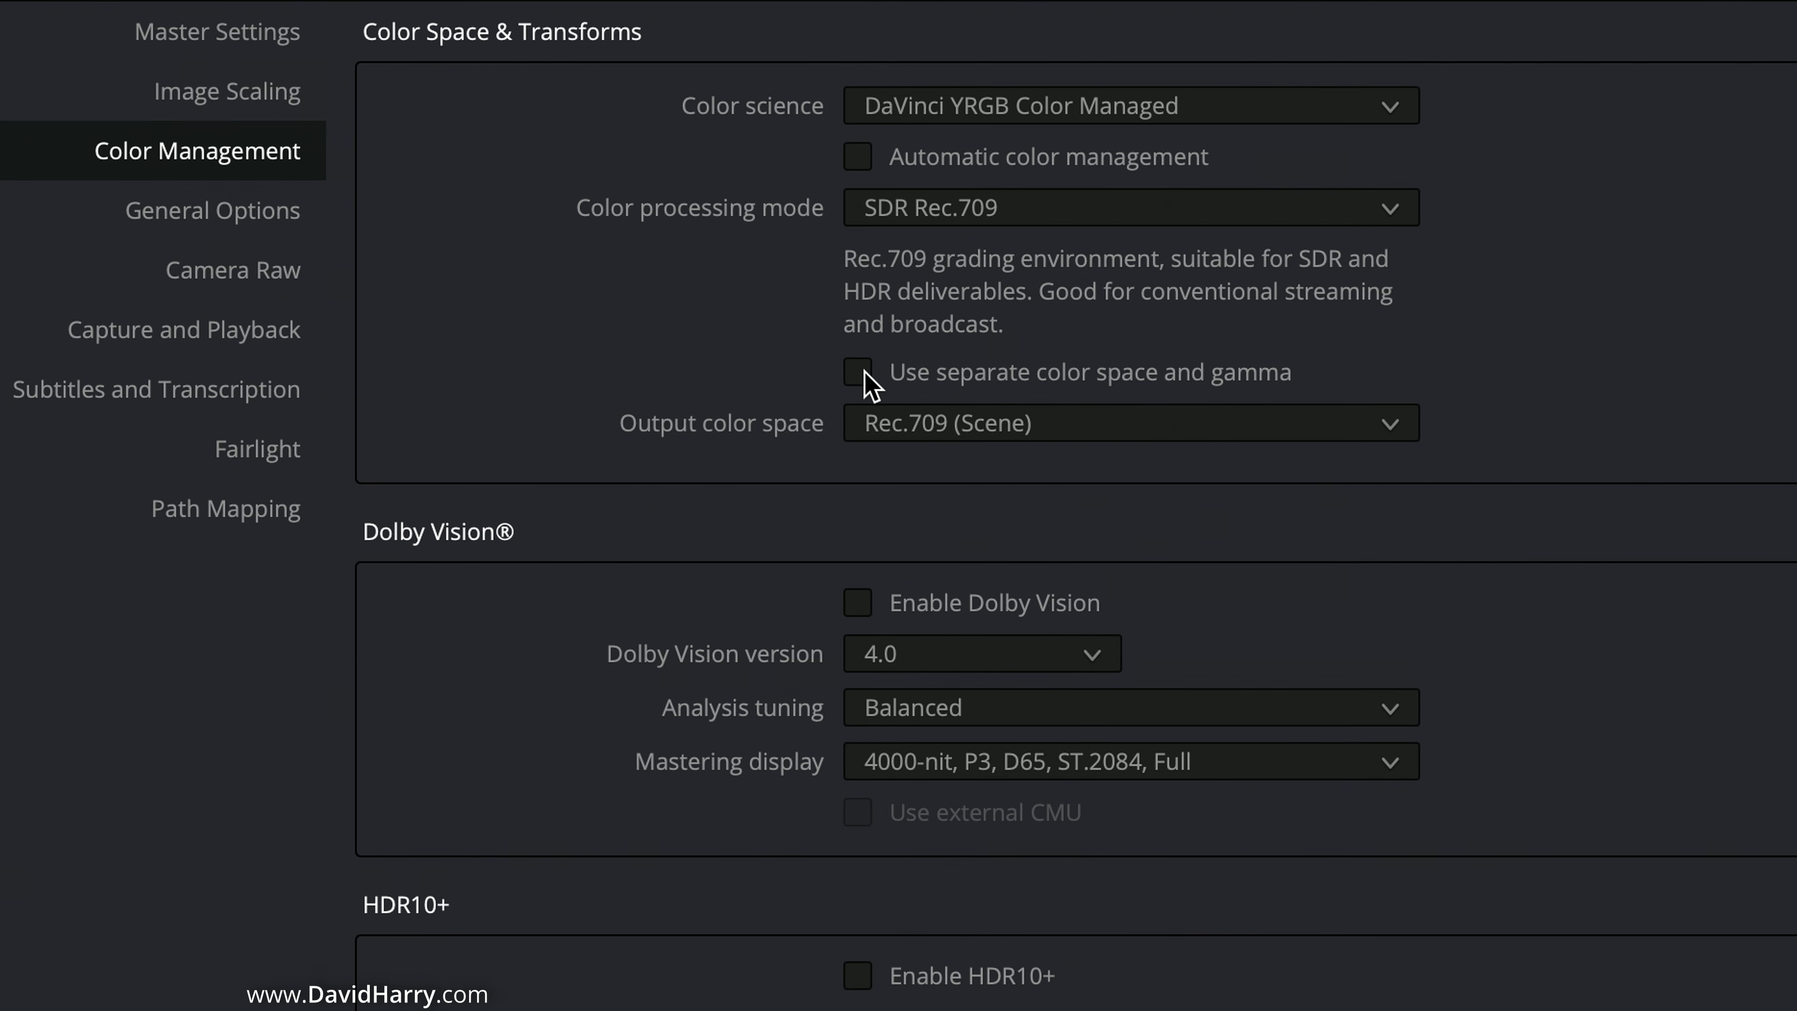
left_click(858, 159)
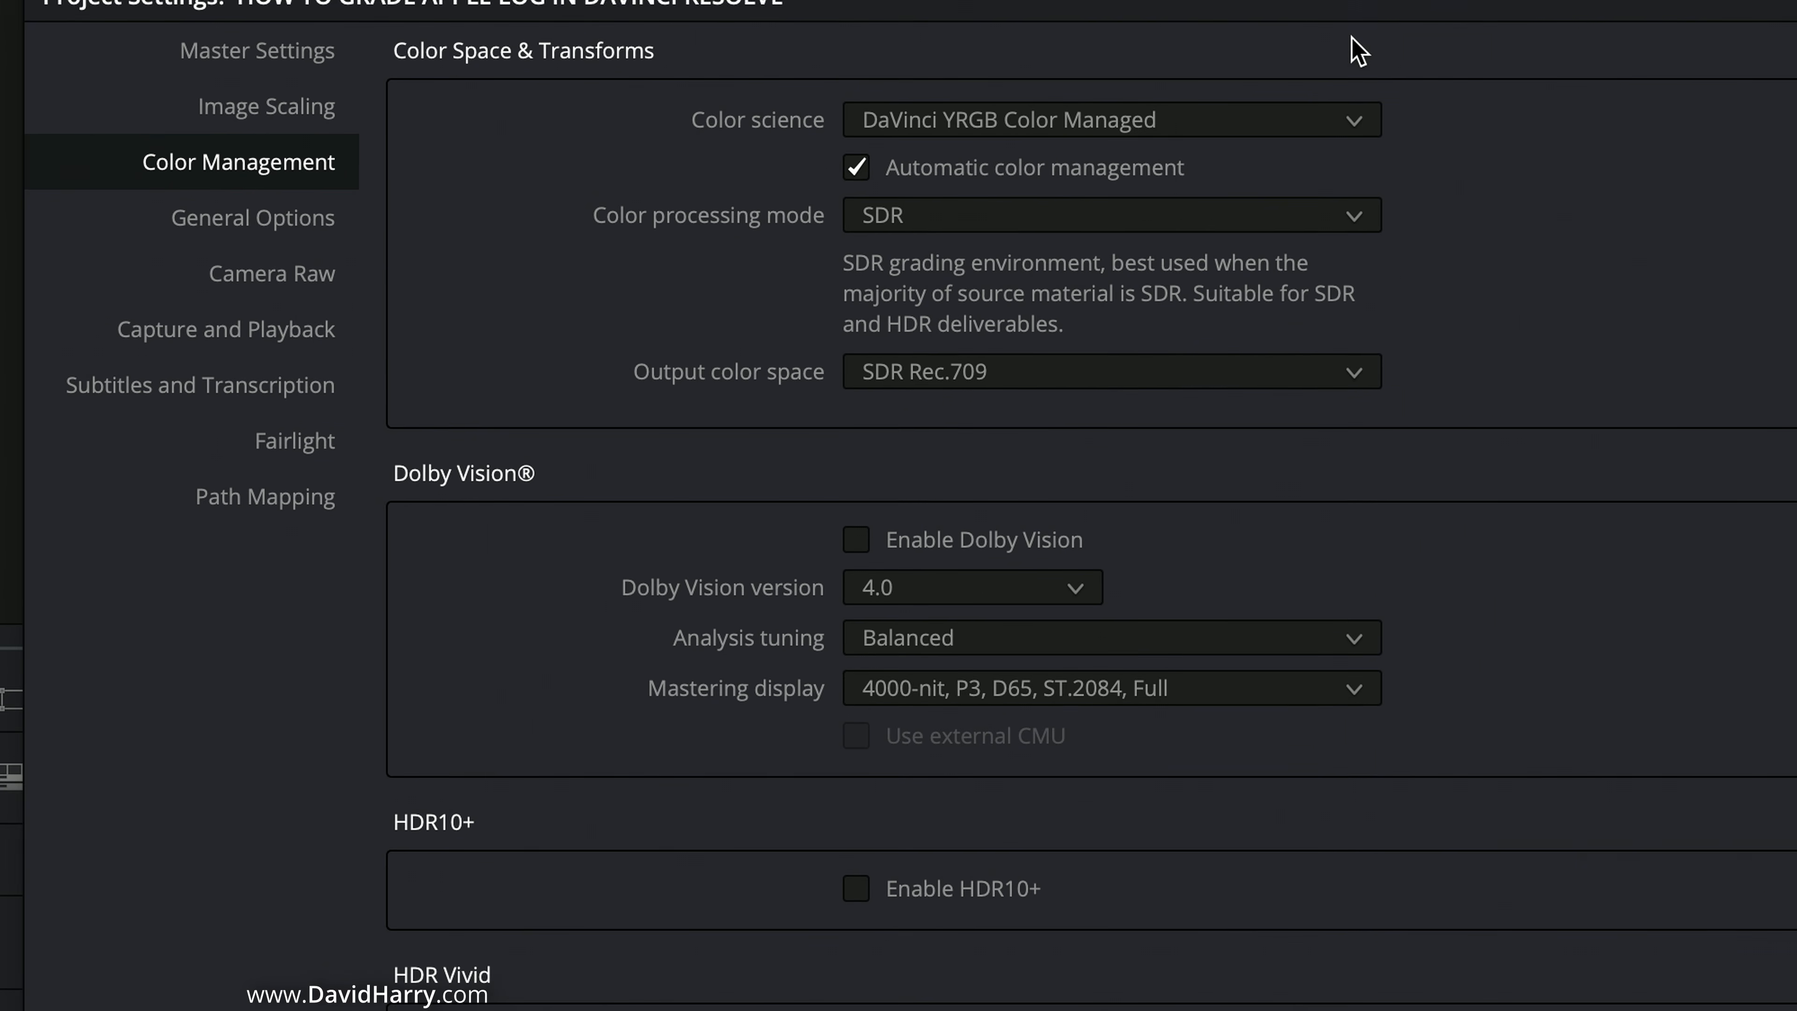
Move the project settings aside to reveal the viewer and save the color management settings.
left_click_drag(1280, 59, 430, 64)
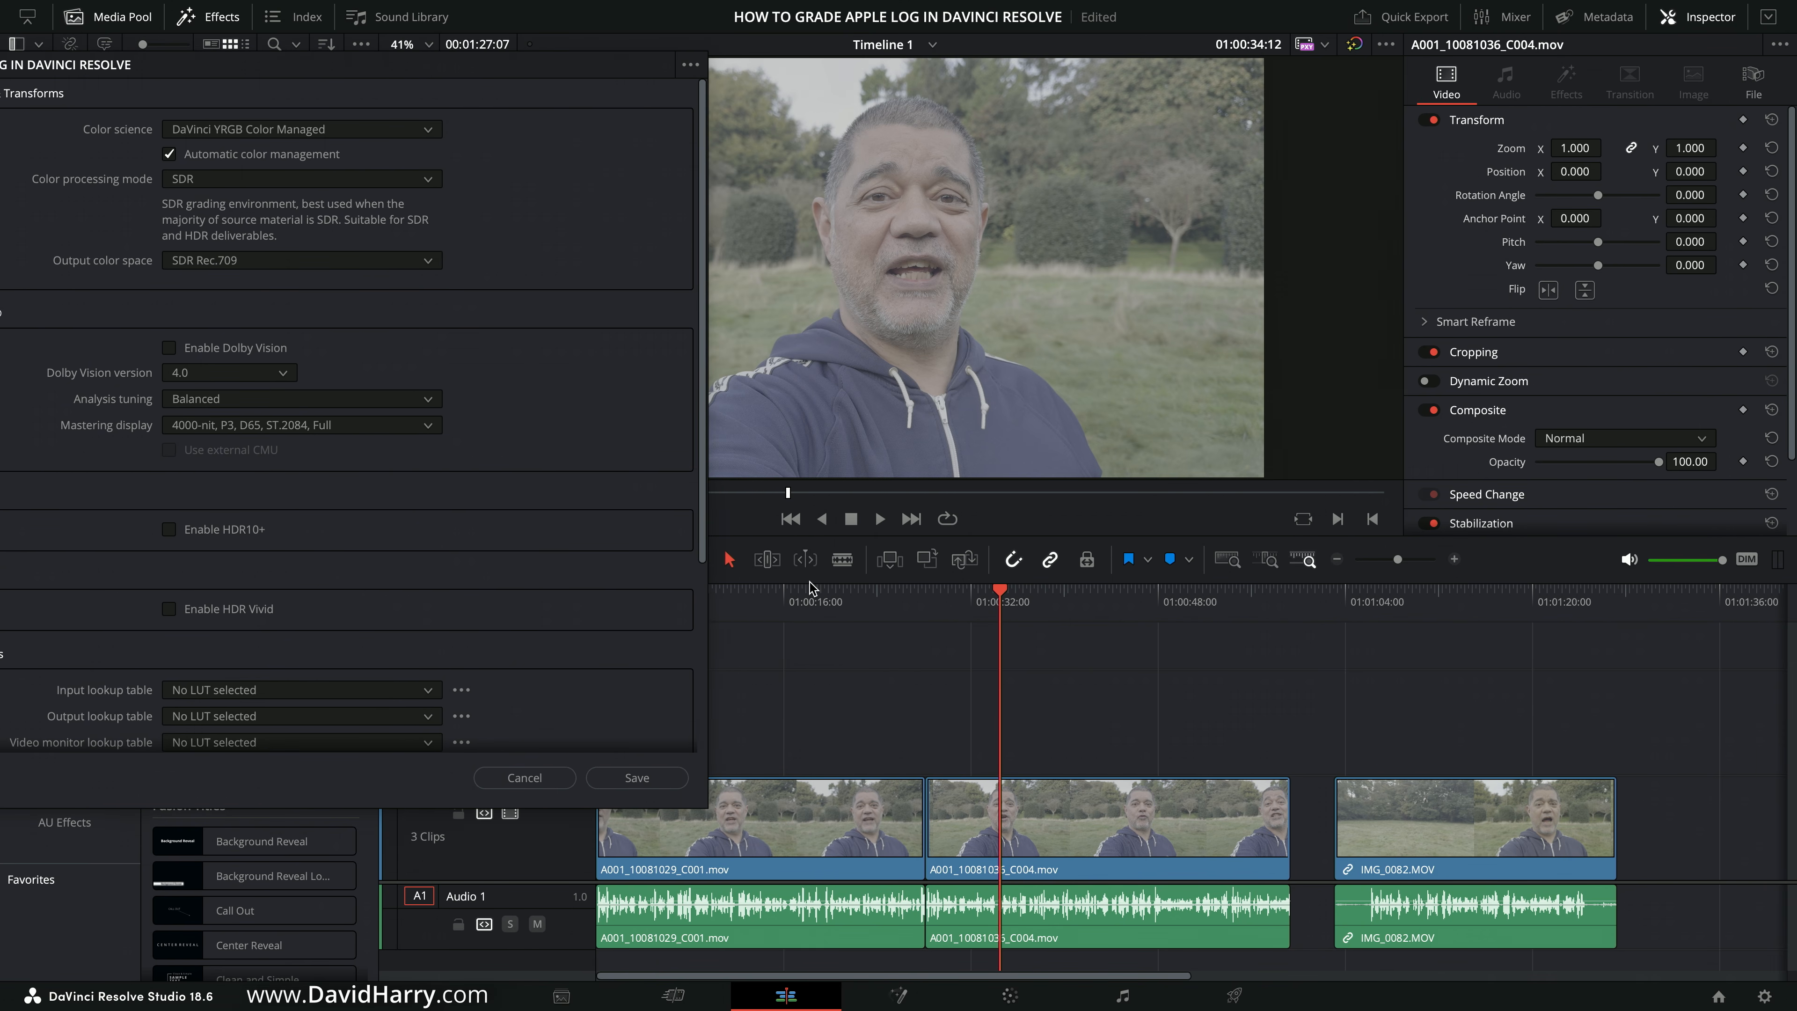
left_click(632, 781)
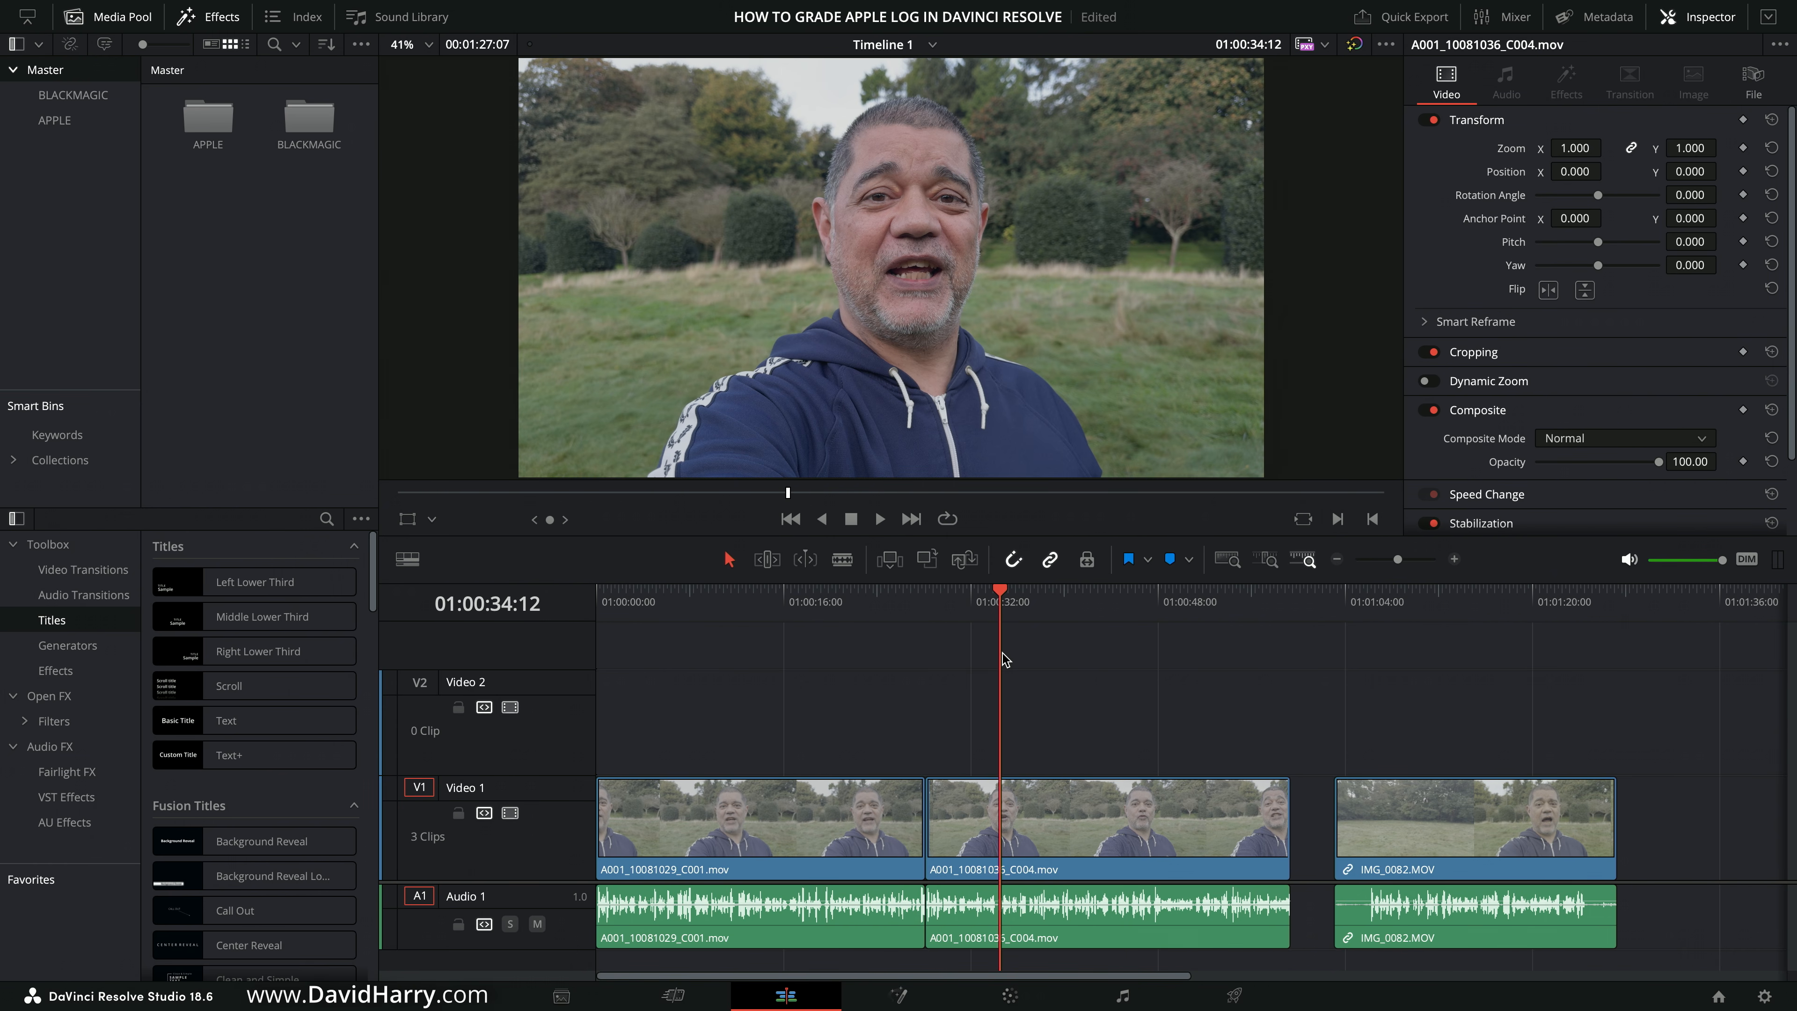
Compare the color-managed picture of the two A001 clips with the IMG_0082.MOV clip on the timeline.
left_click(766, 608)
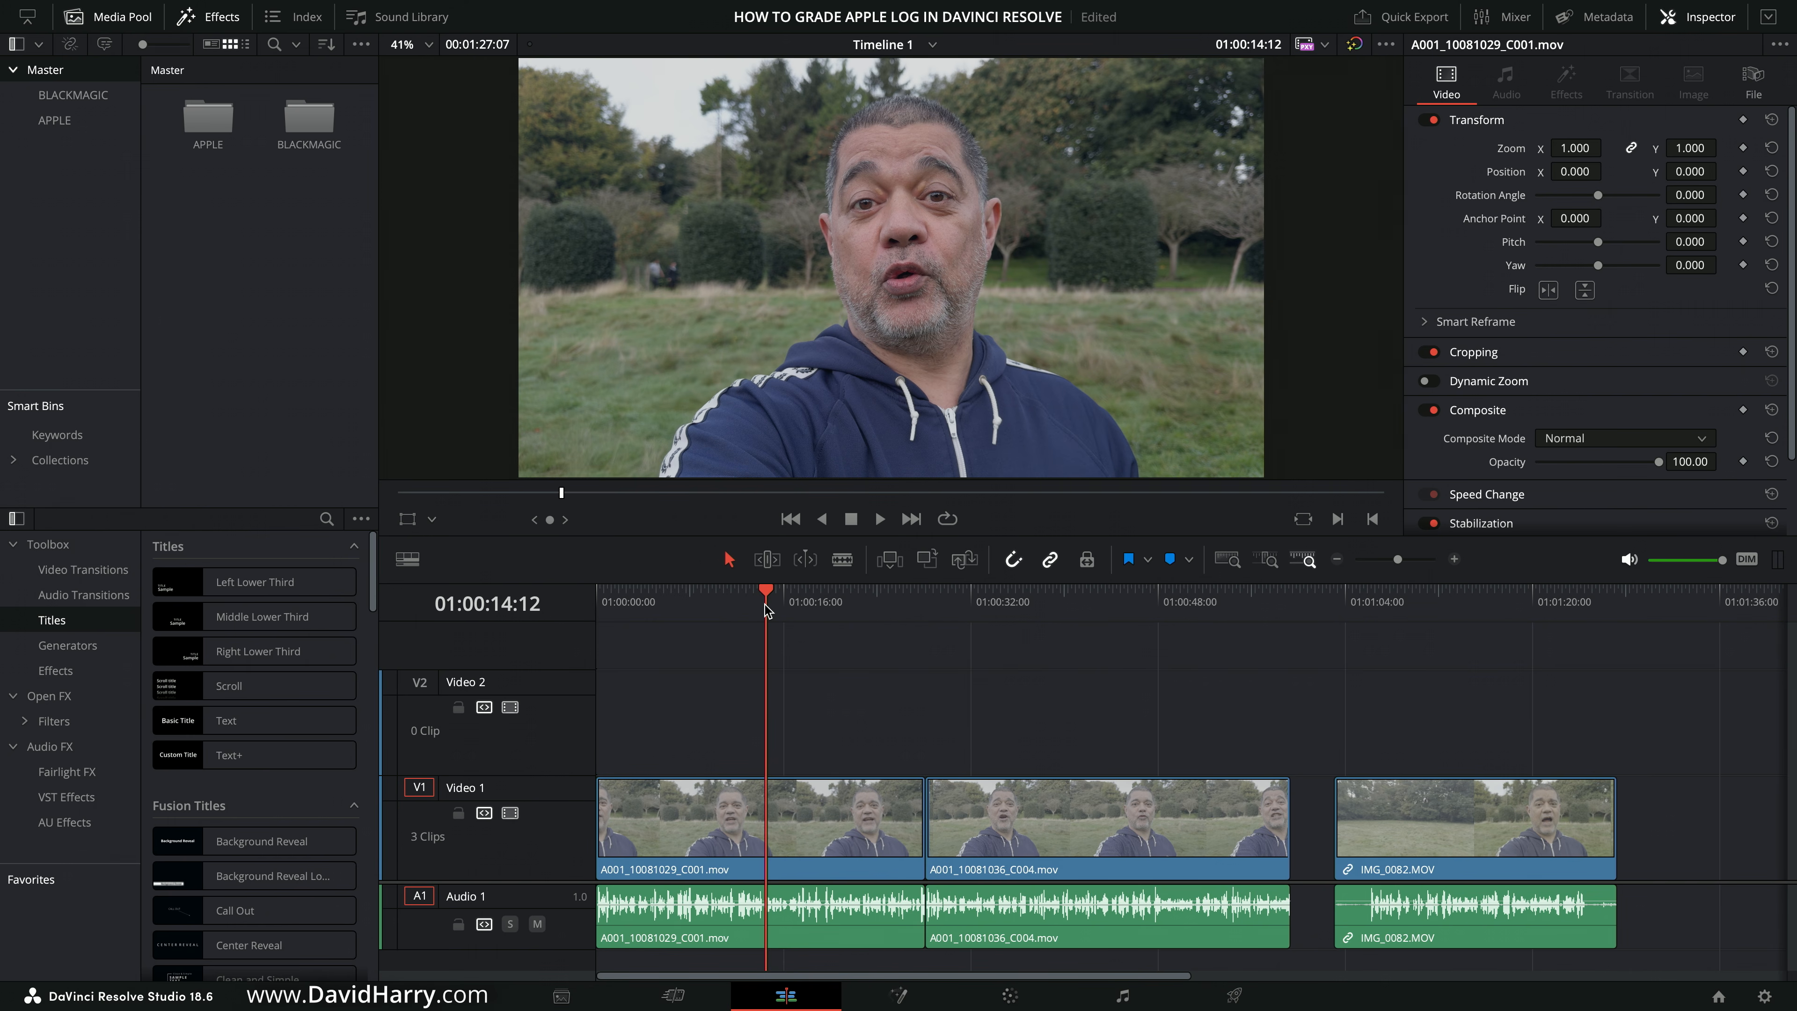
left_click(1037, 607)
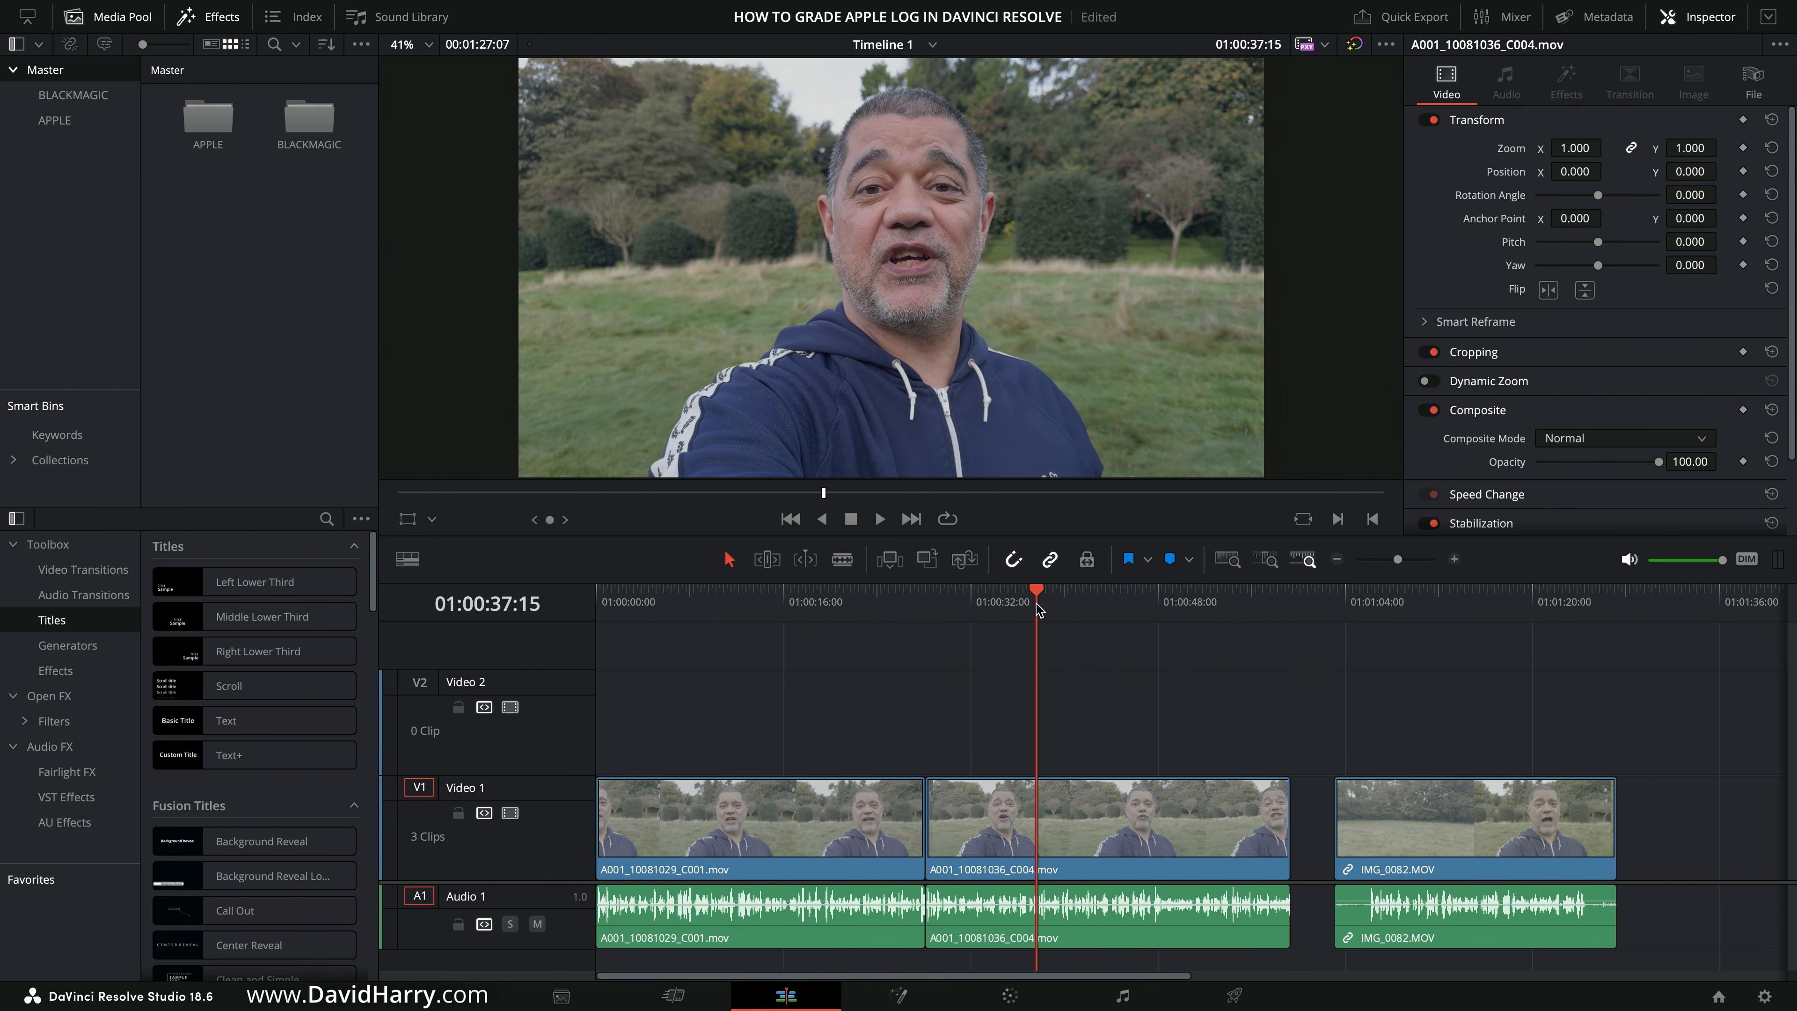
left_click(1394, 616)
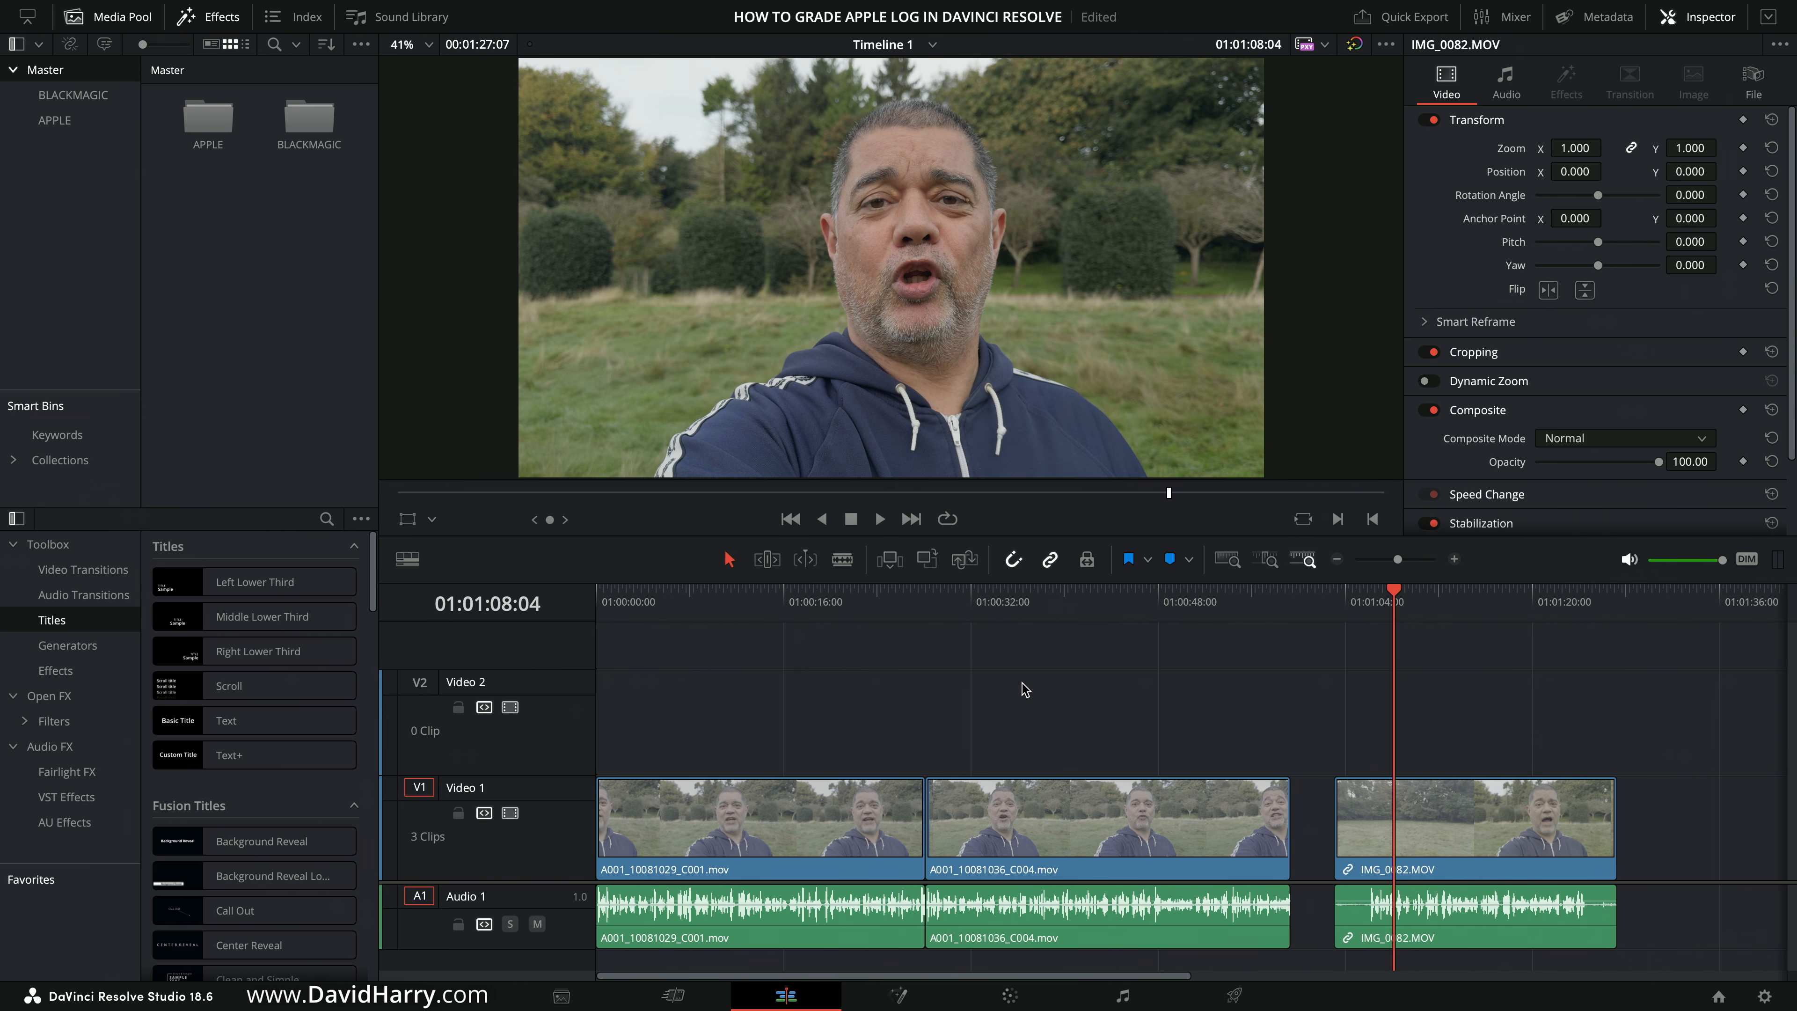
left_click(987, 616)
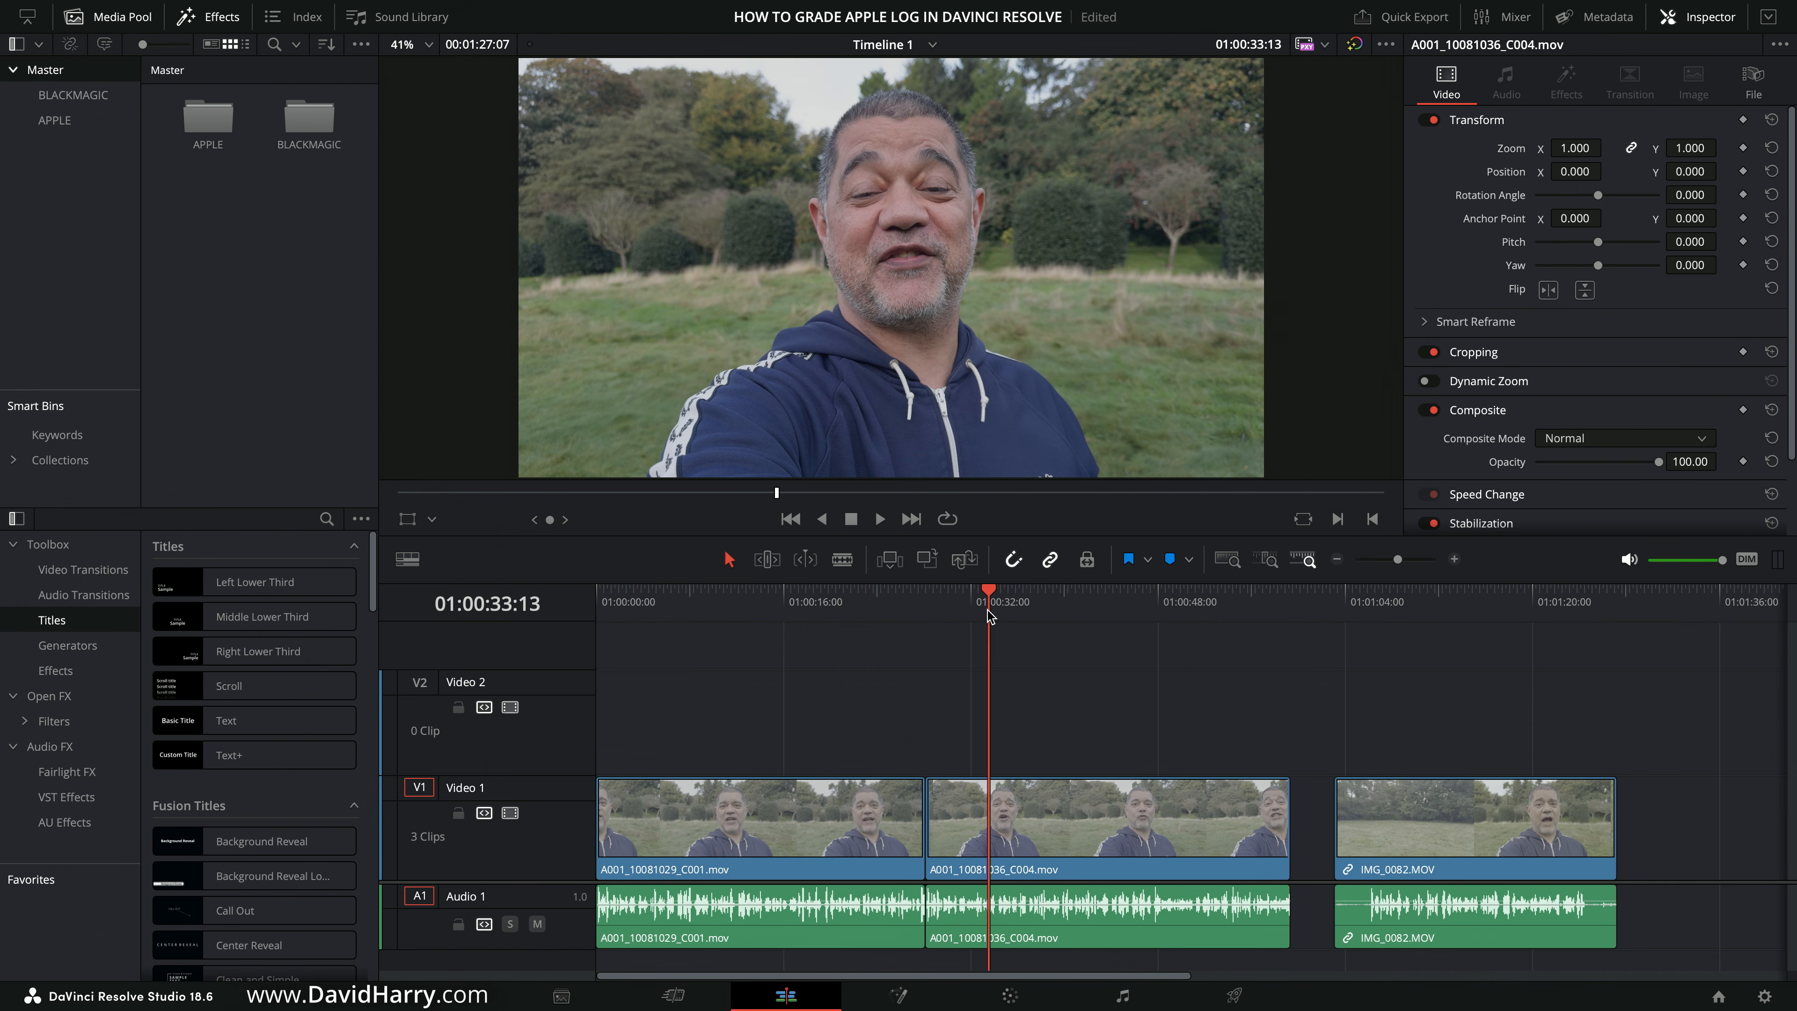
left_click(1382, 615)
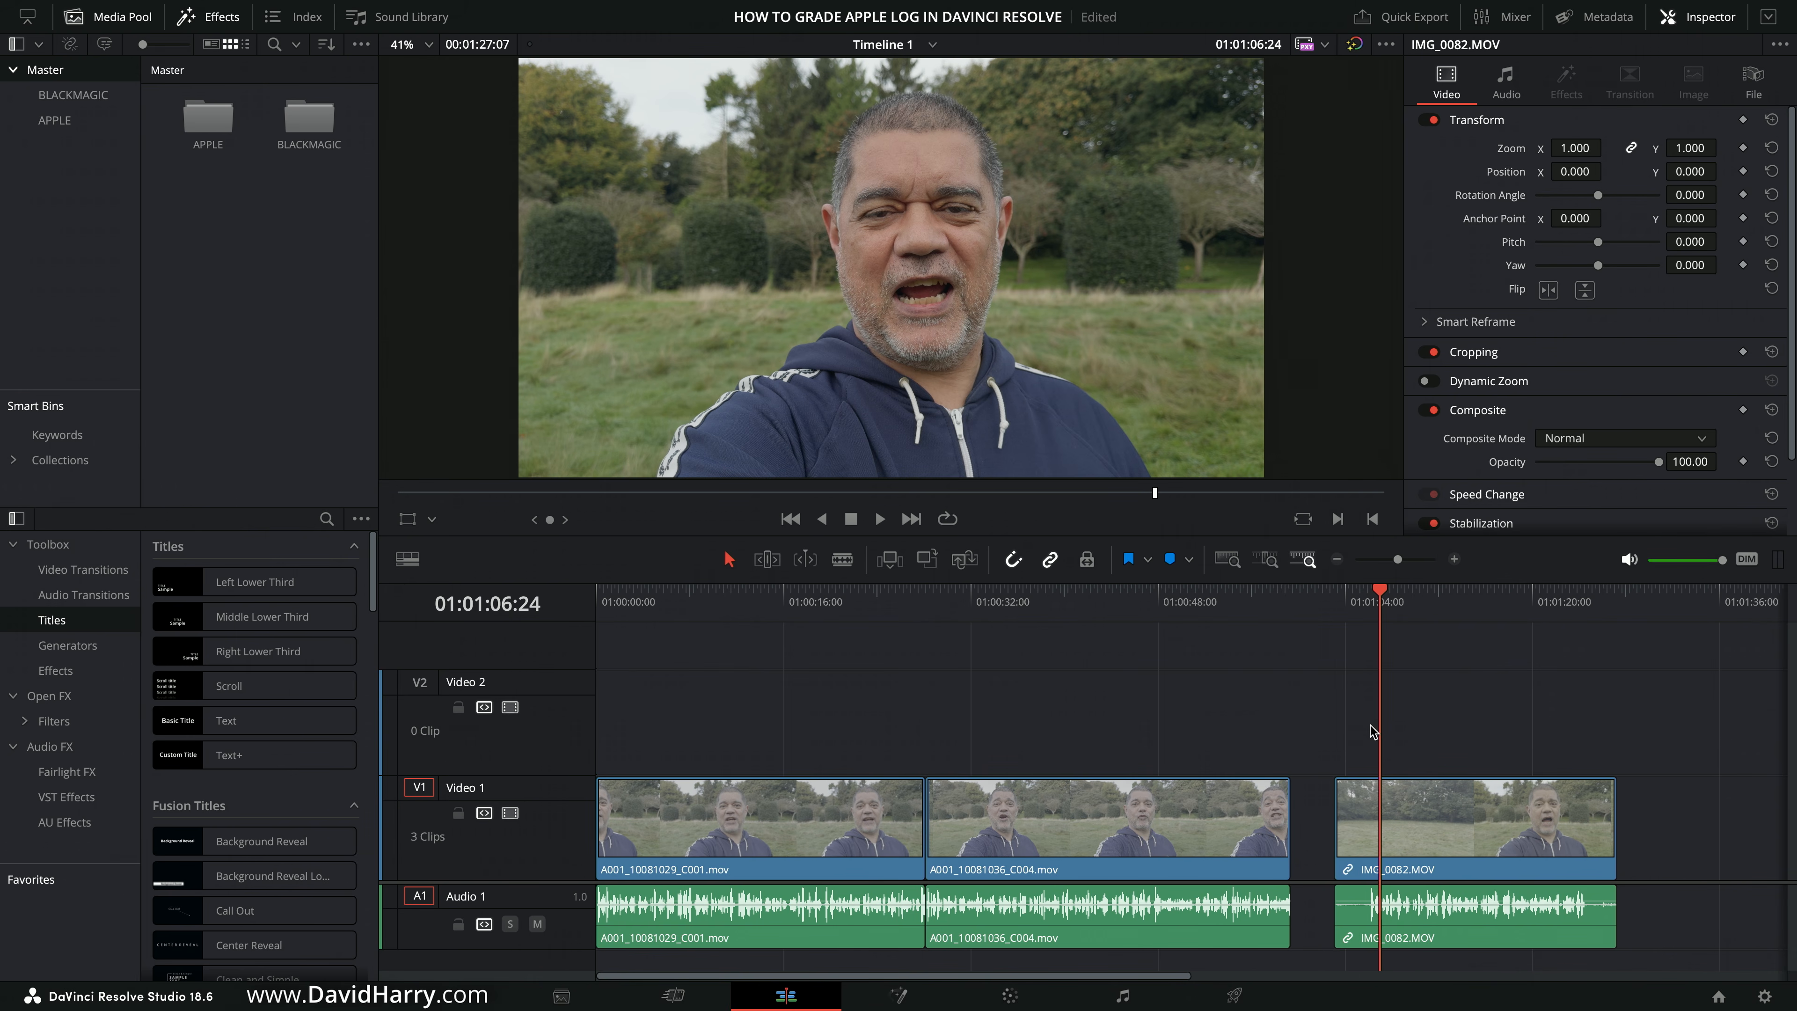
left_click(1365, 622)
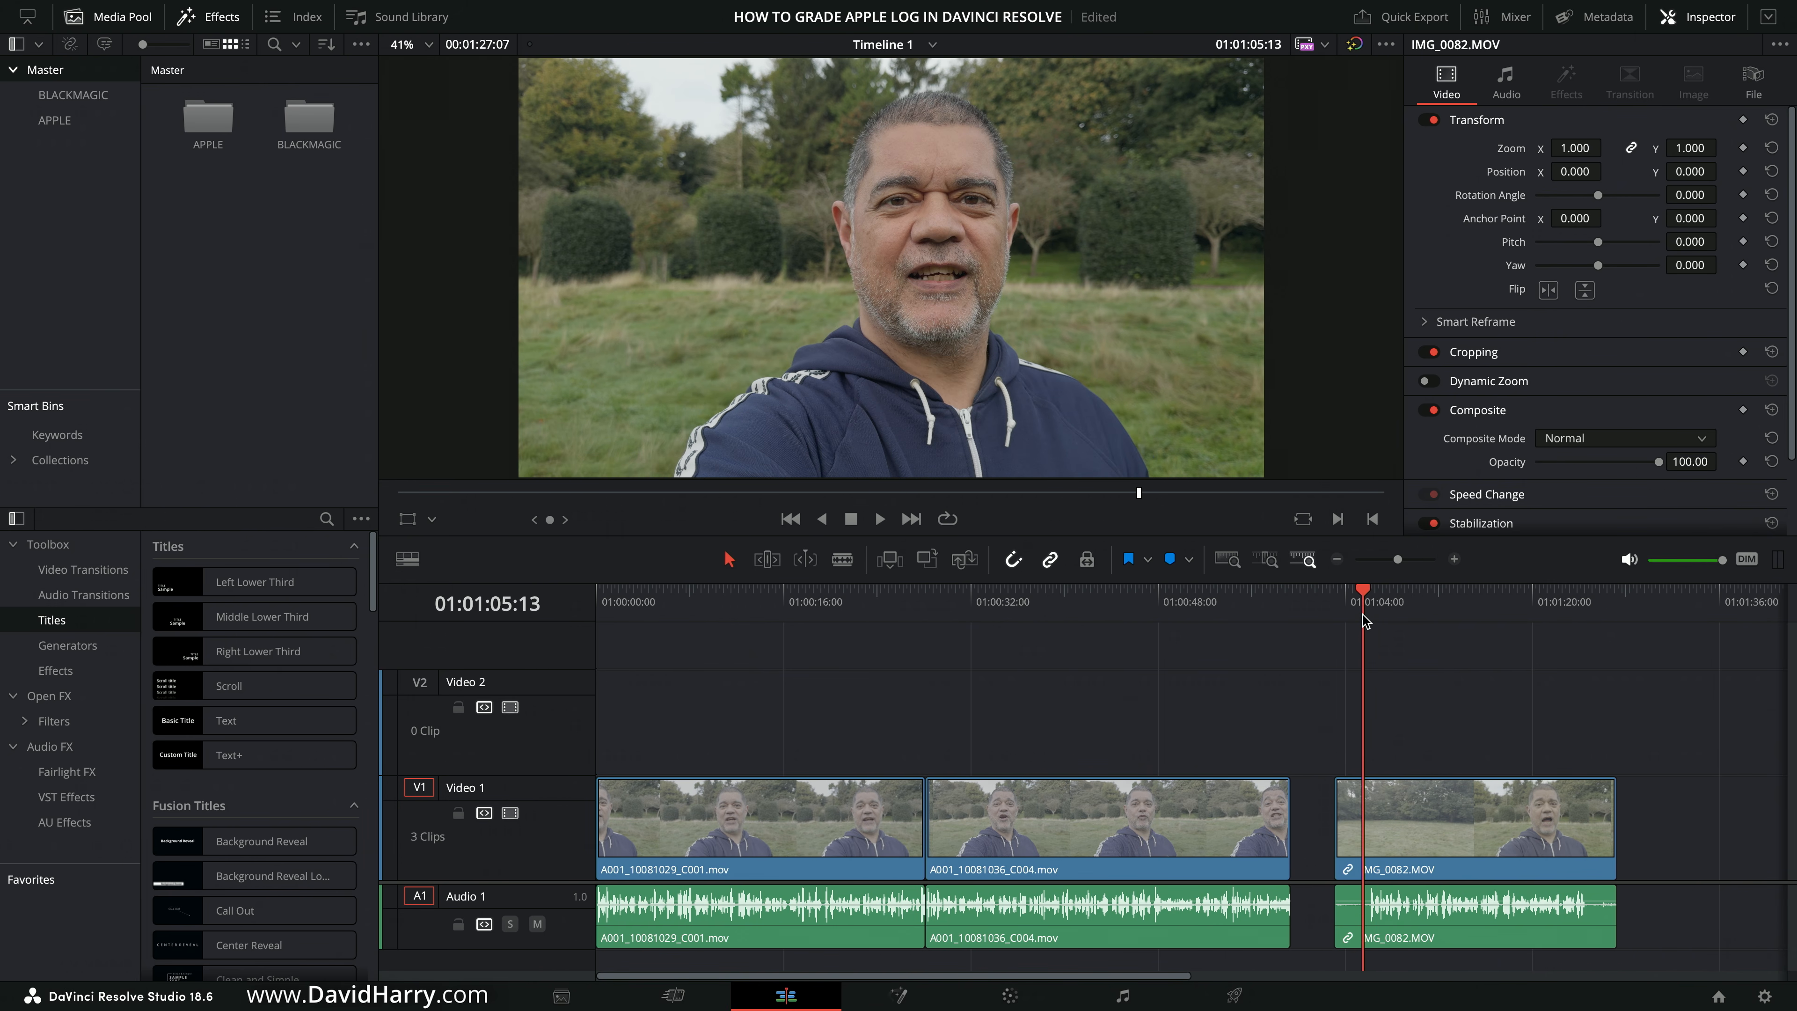
Delete the IMG_0082.MOV clip from the timeline and return the playhead to the A001_10081029_C001.mov clip.
left_click(1412, 839)
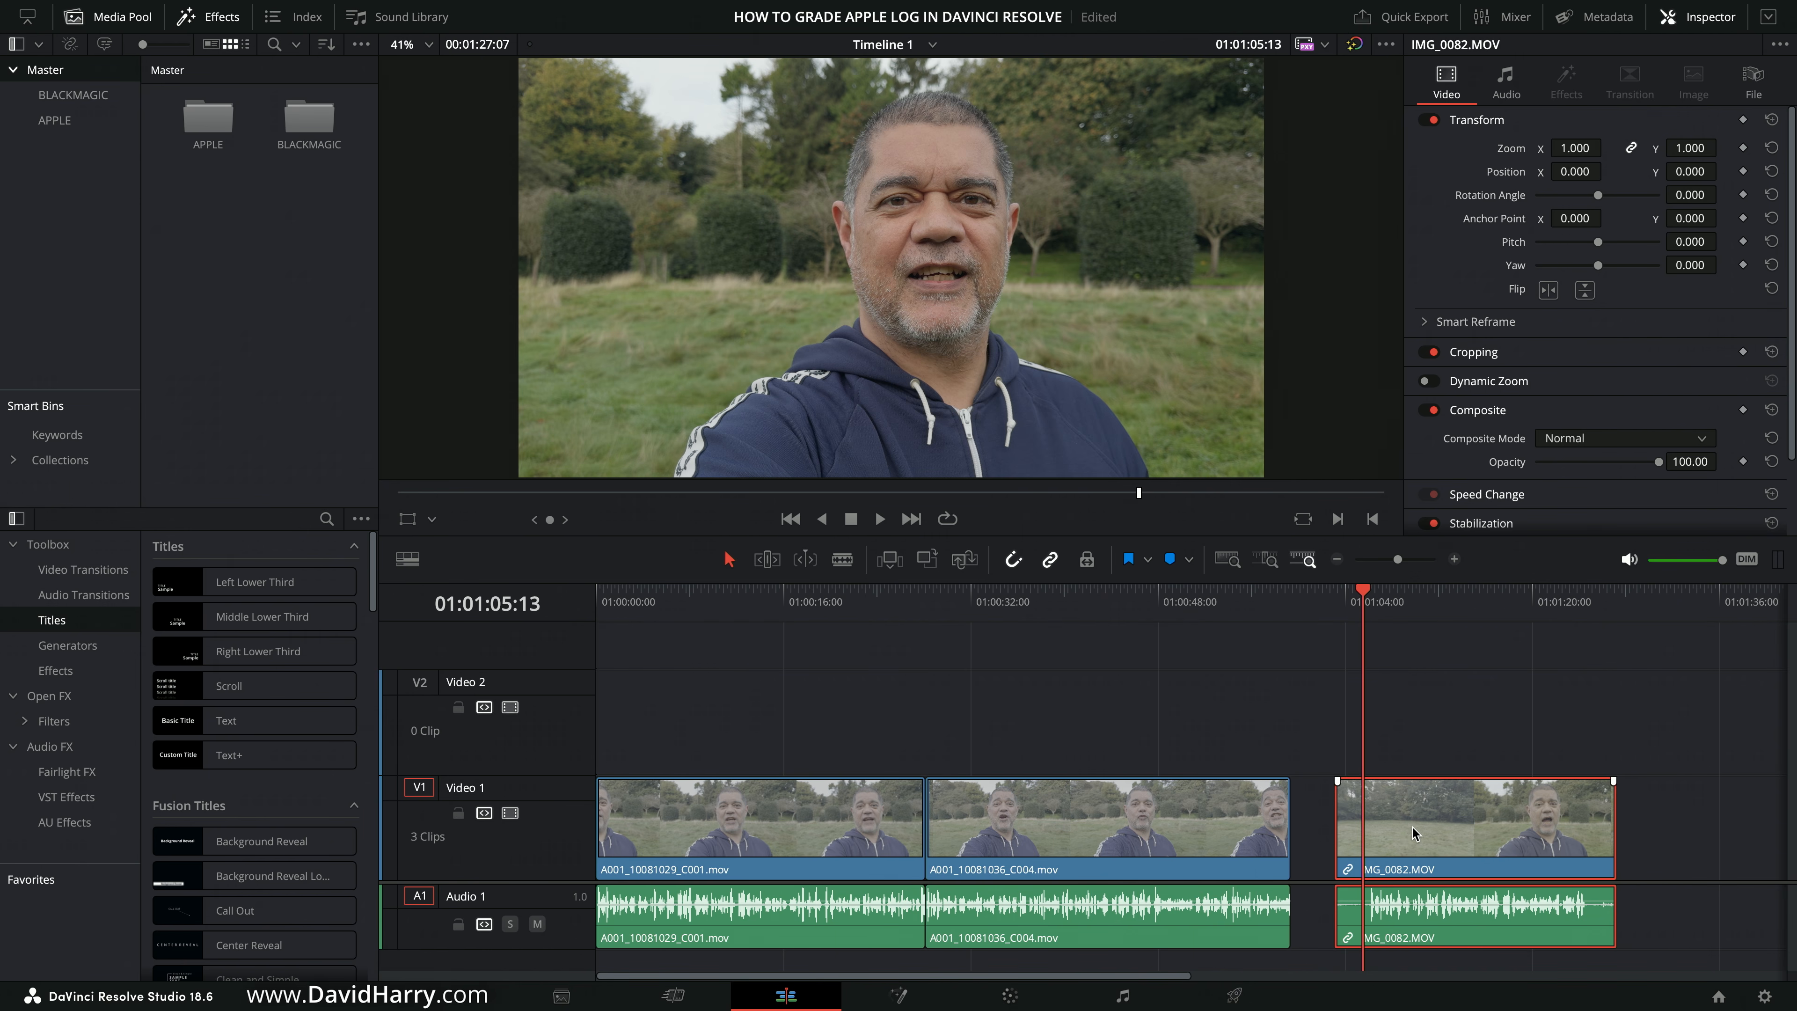
key("Delete")
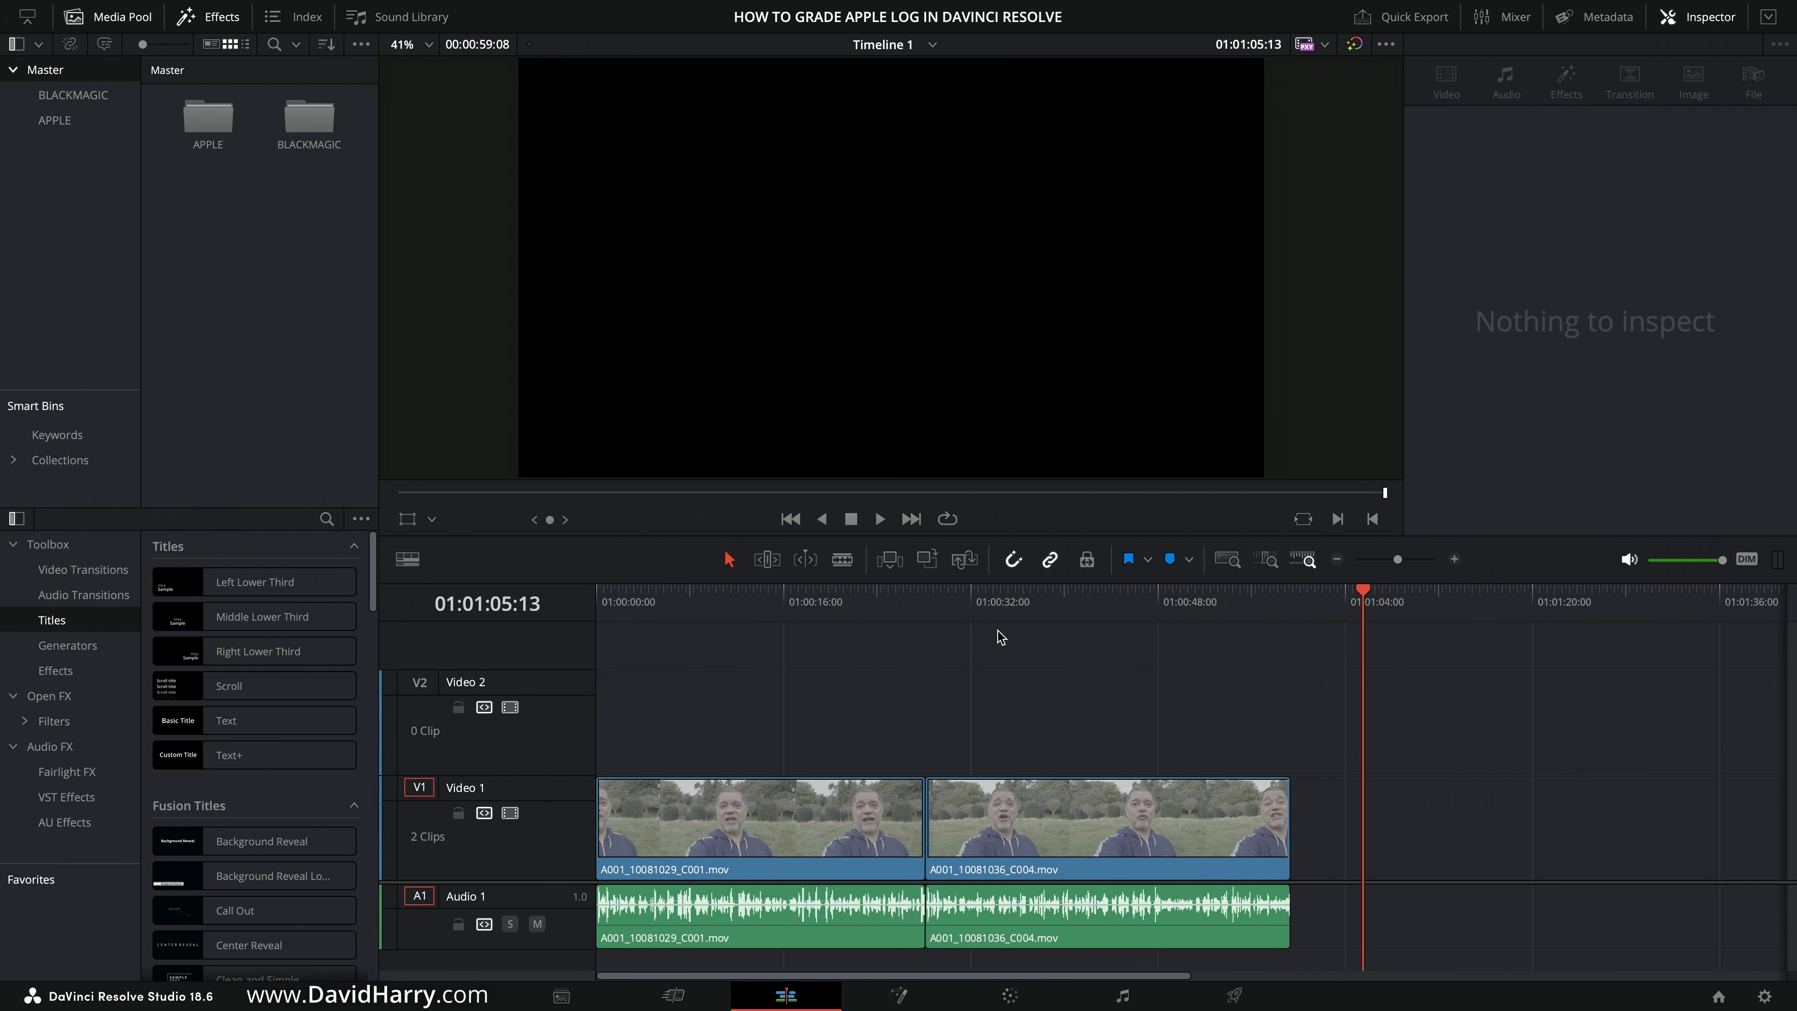
left_click(980, 593)
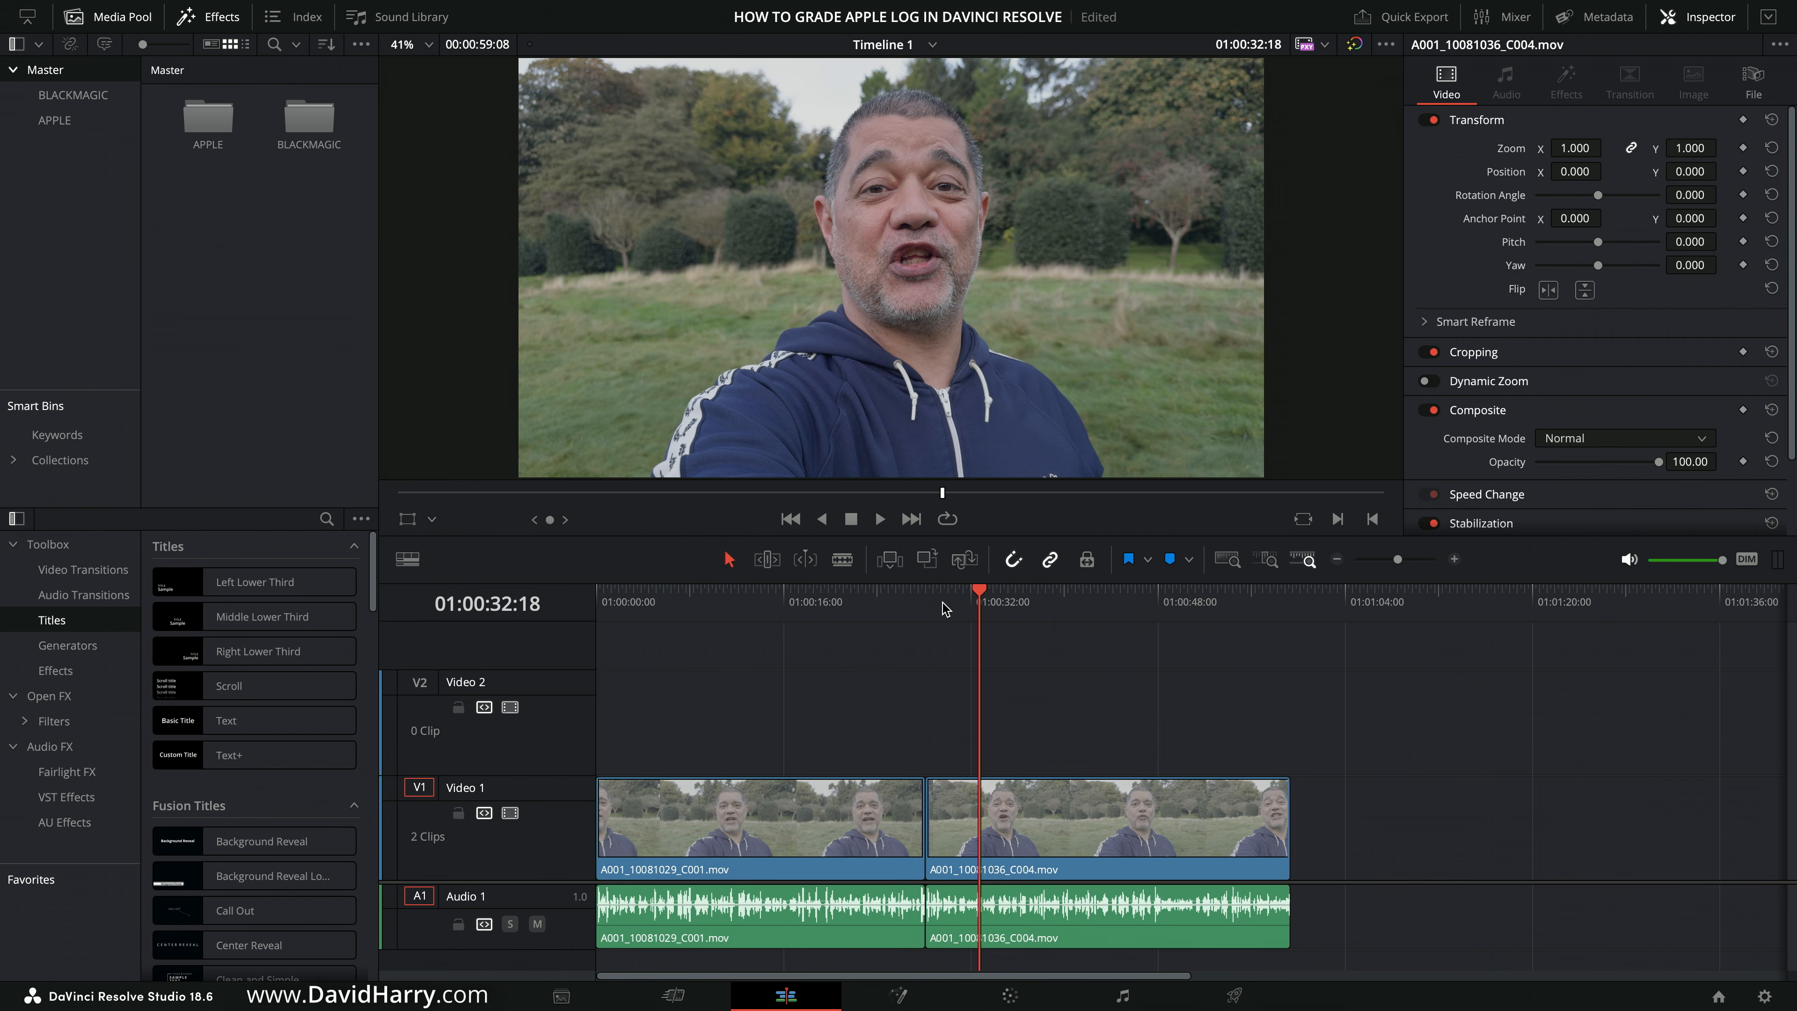
left_click(758, 607)
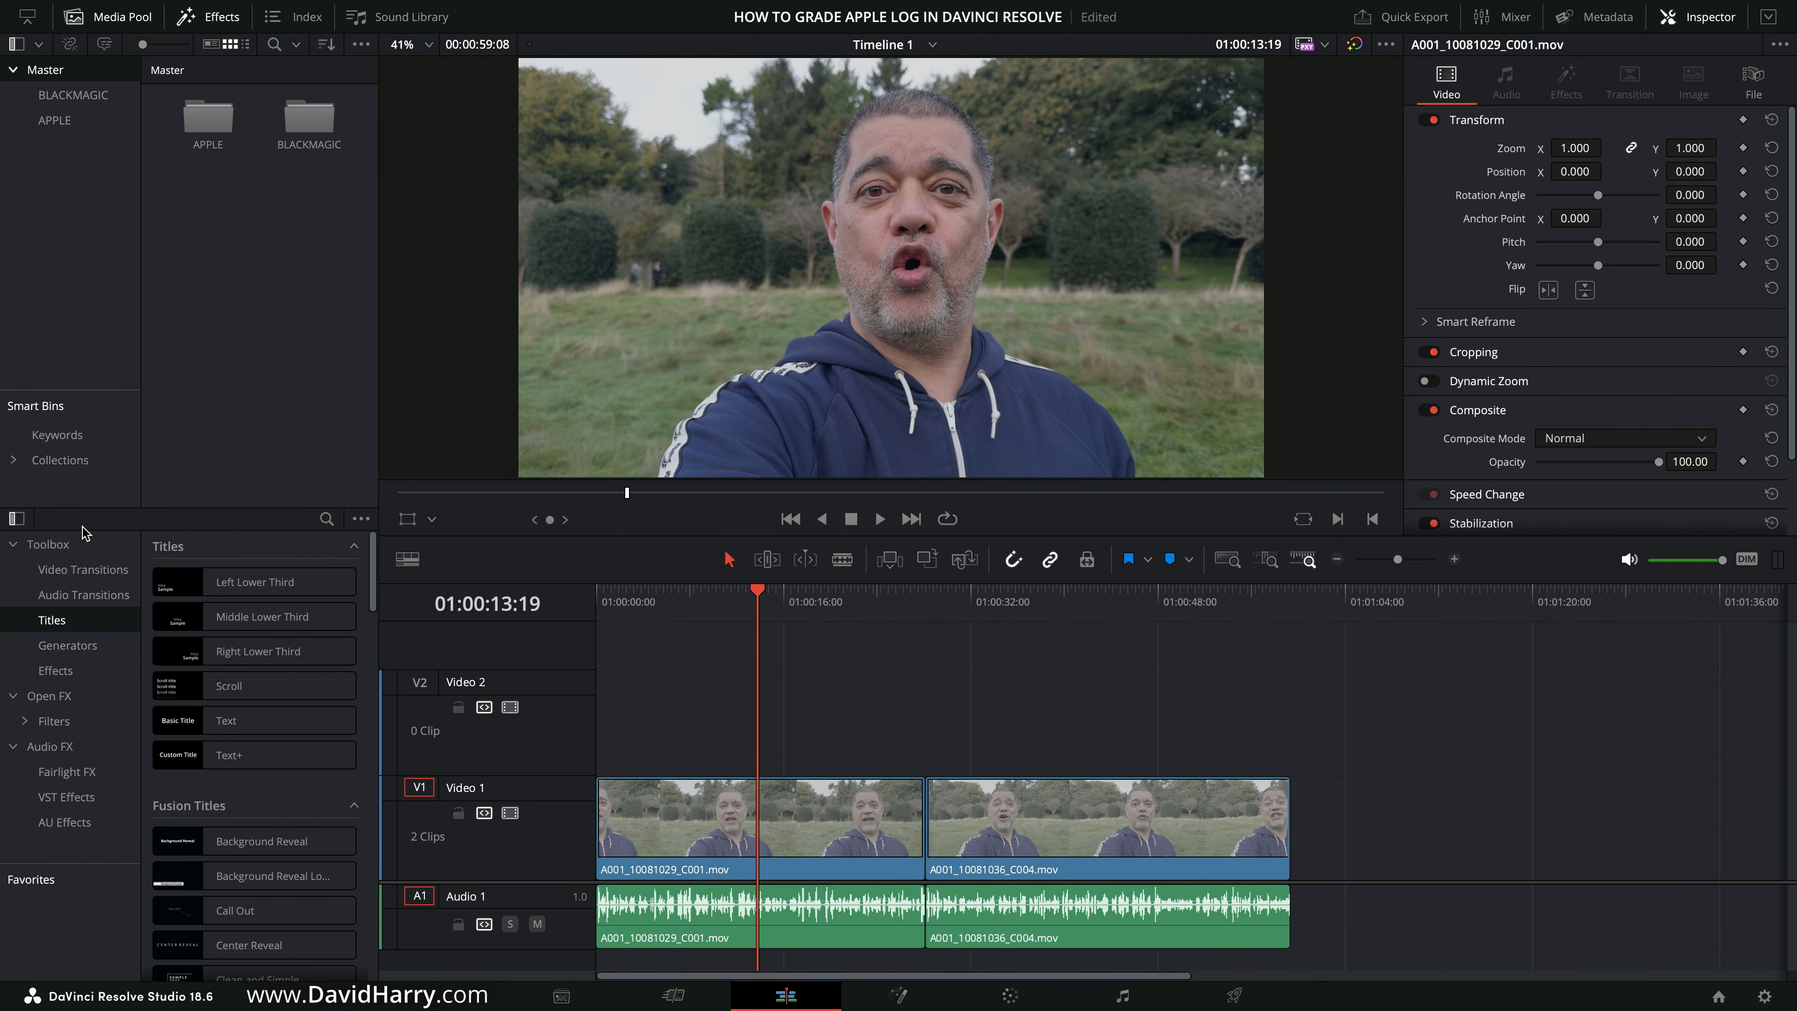
Search the effects toolbox for "adj" and place an Adjustment Clip on Video 2 above the first clip.
left_click(326, 519)
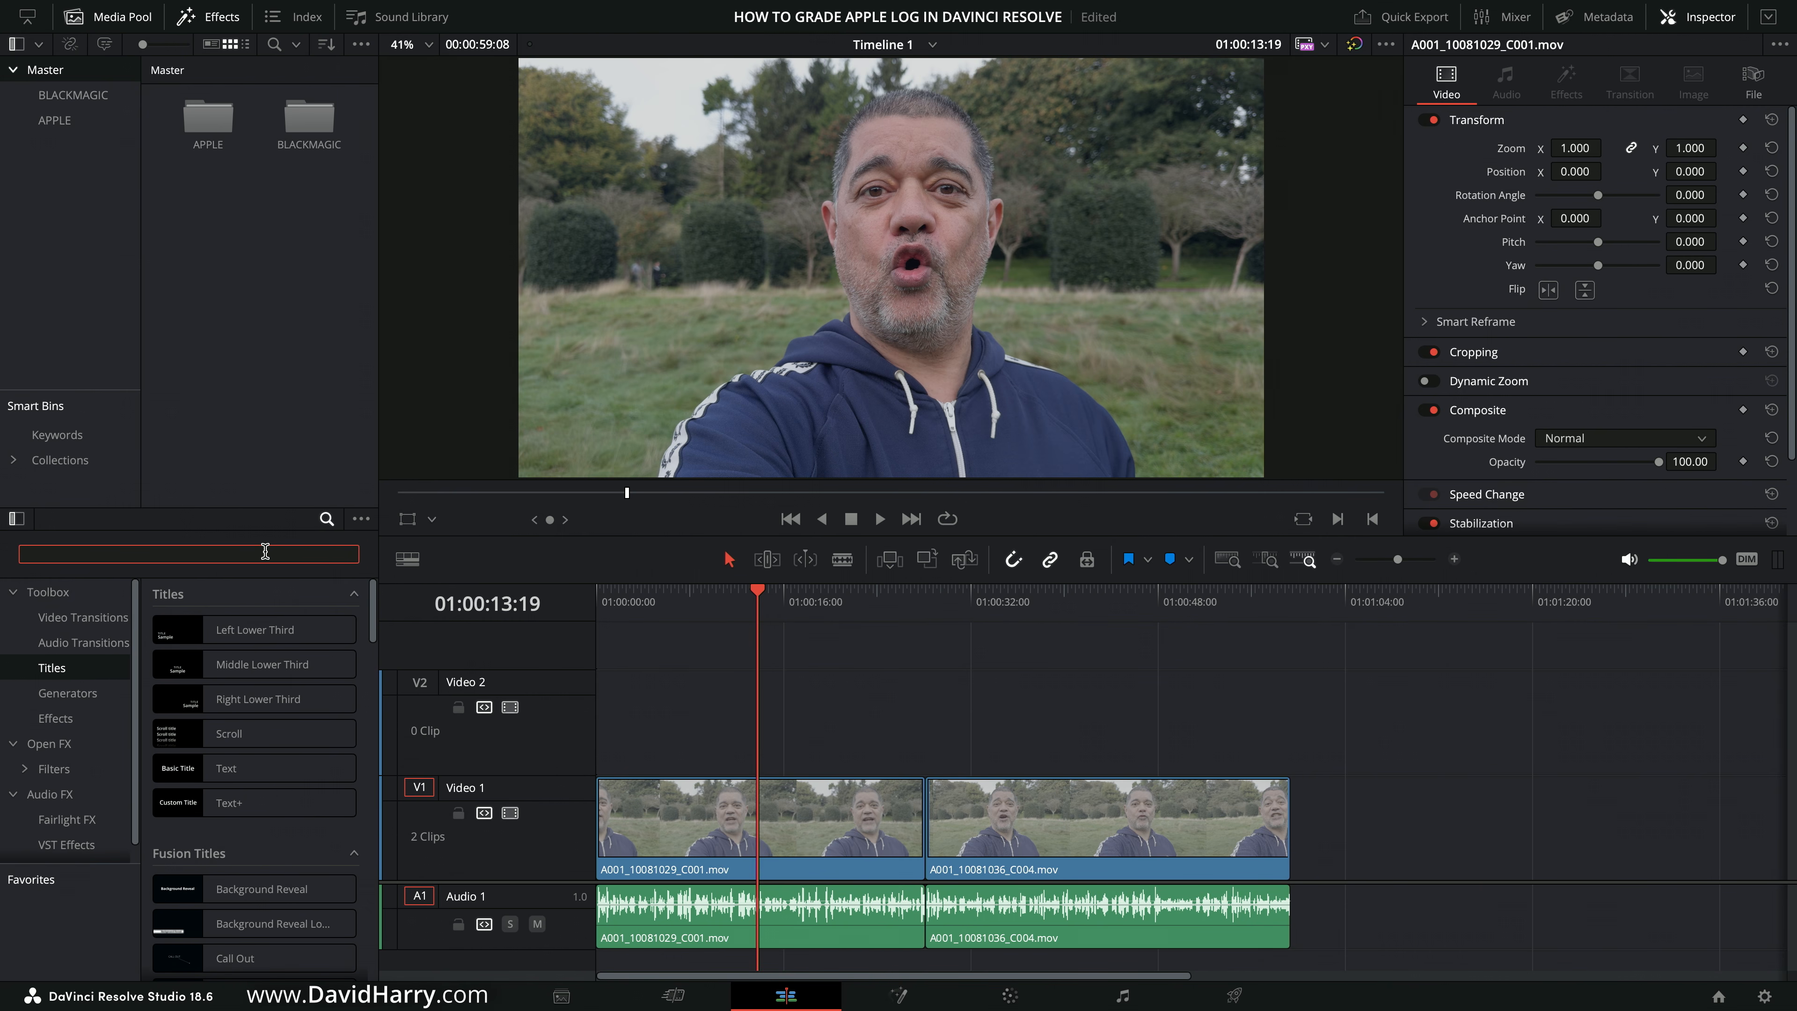
type("adj")
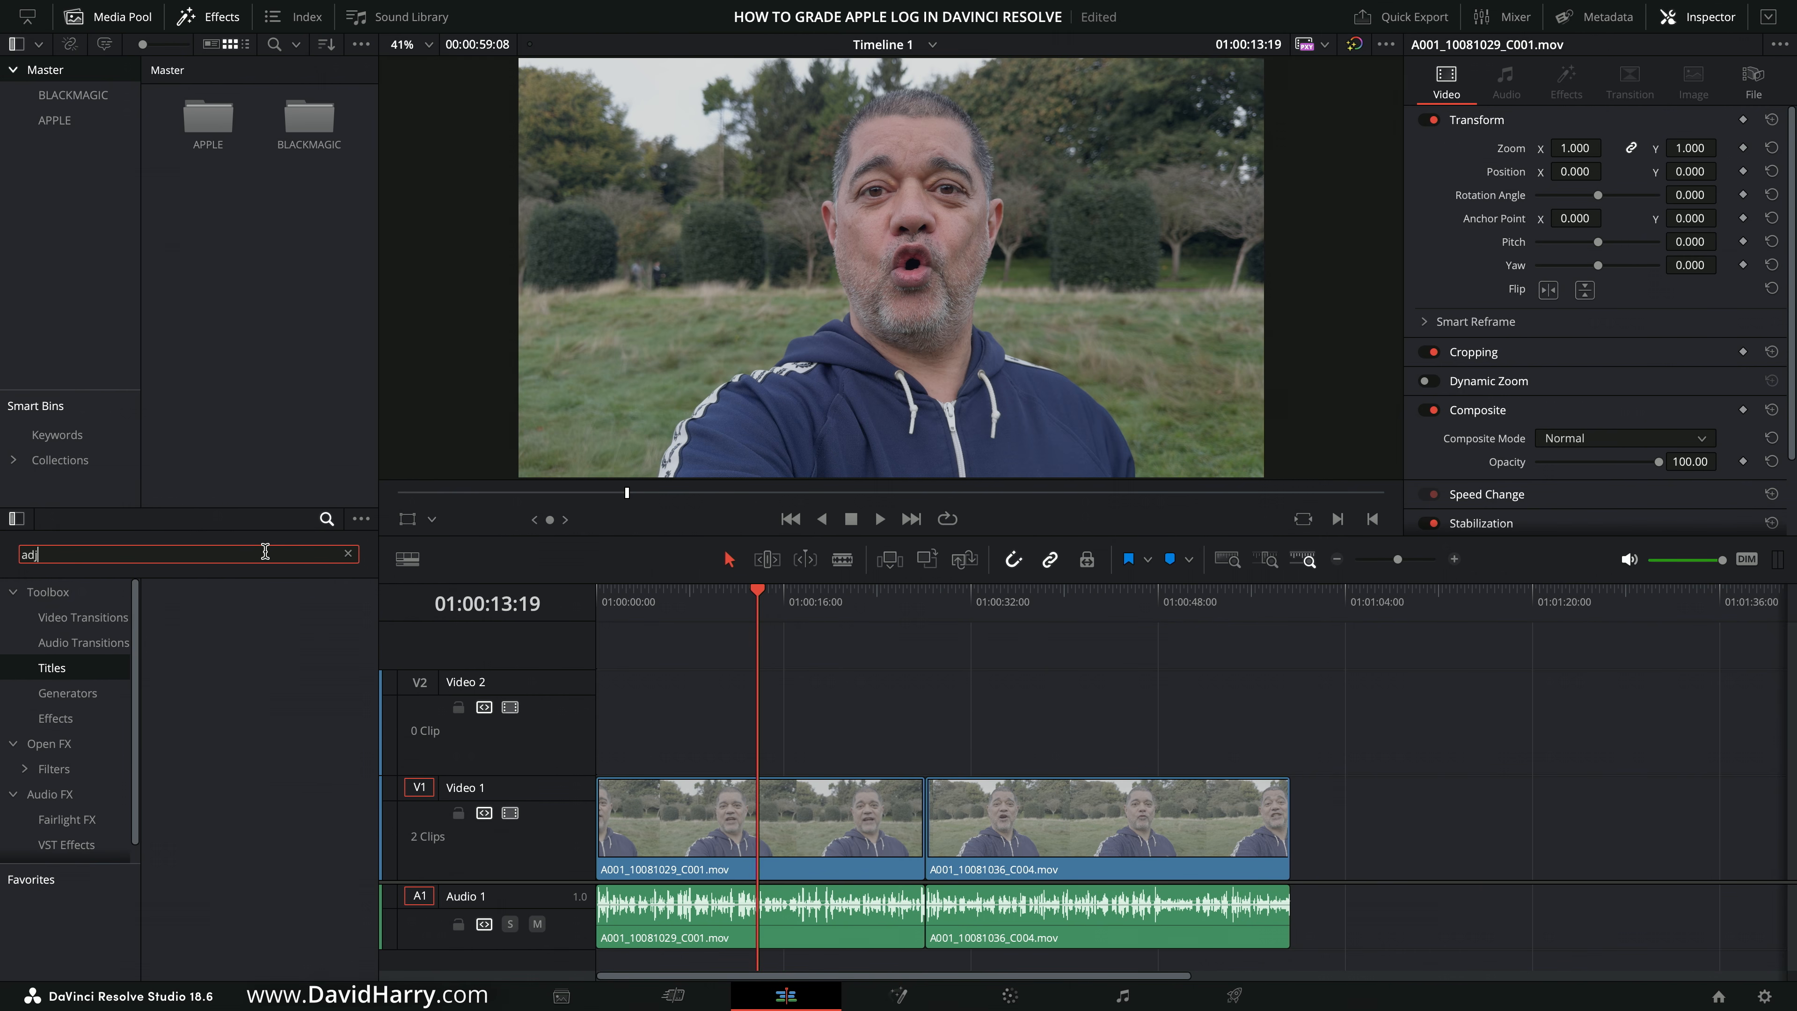
left_click(347, 553)
left_click(48, 592)
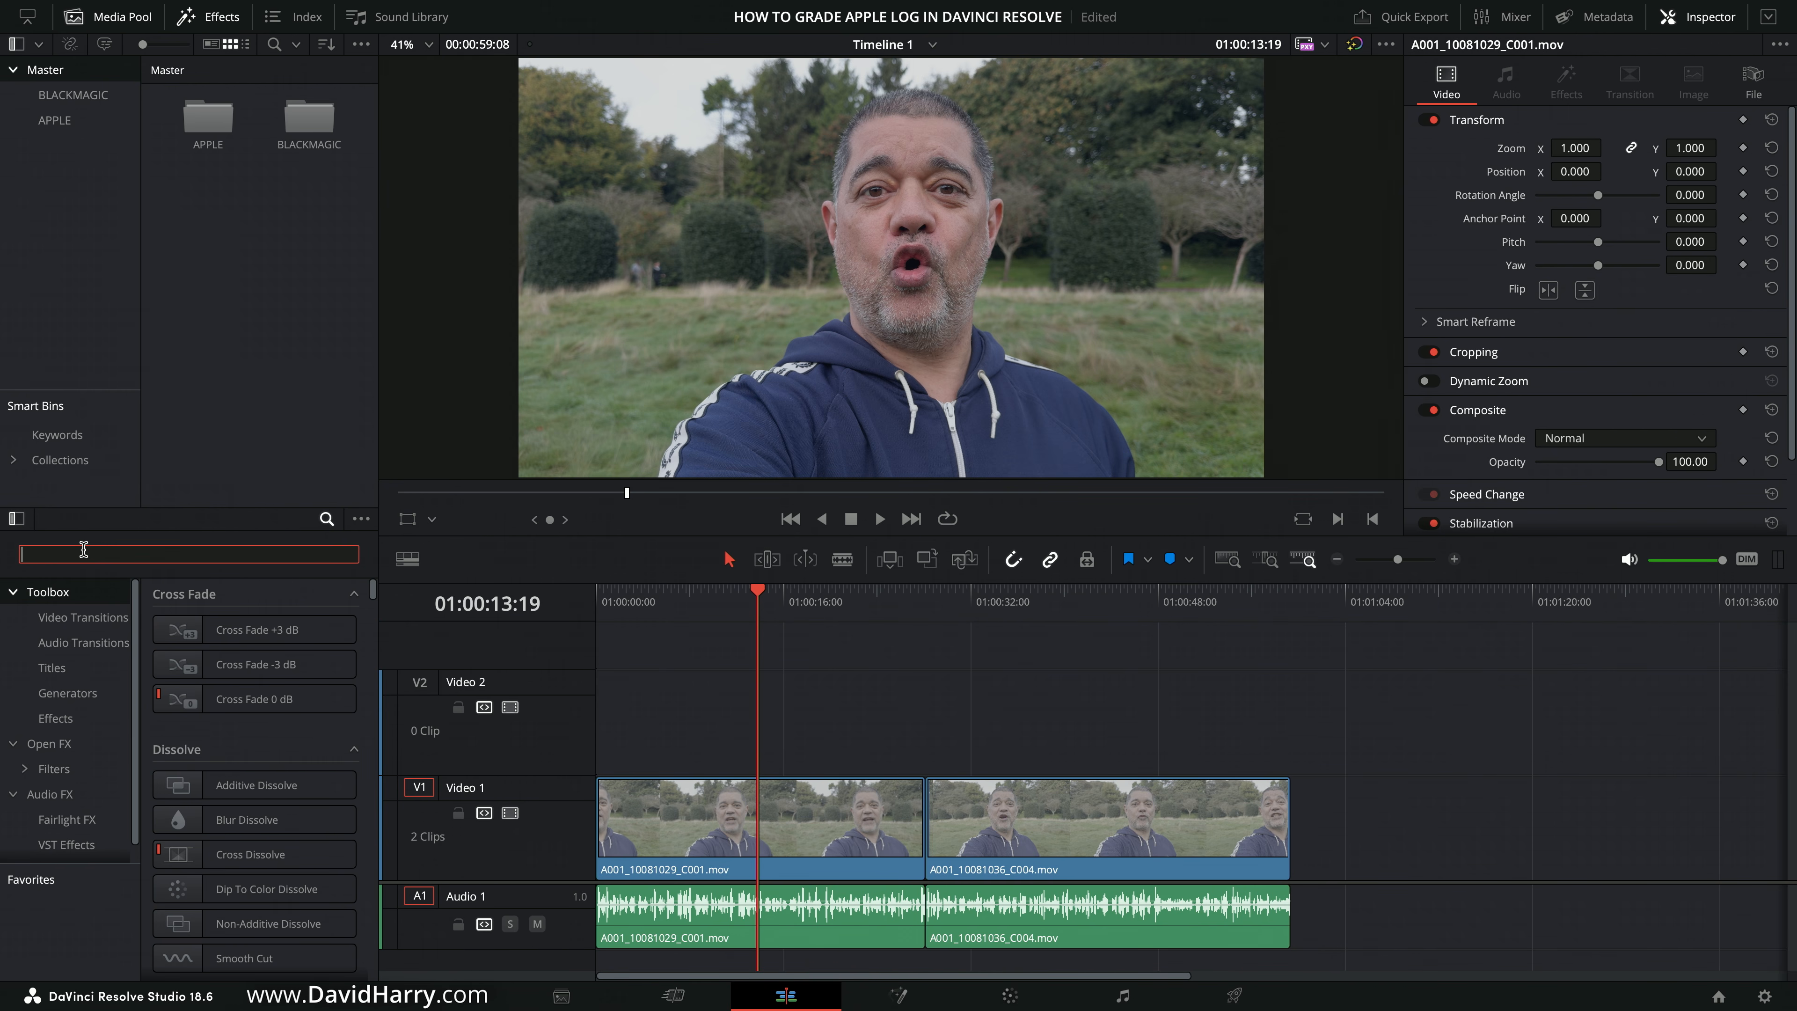
type("adj")
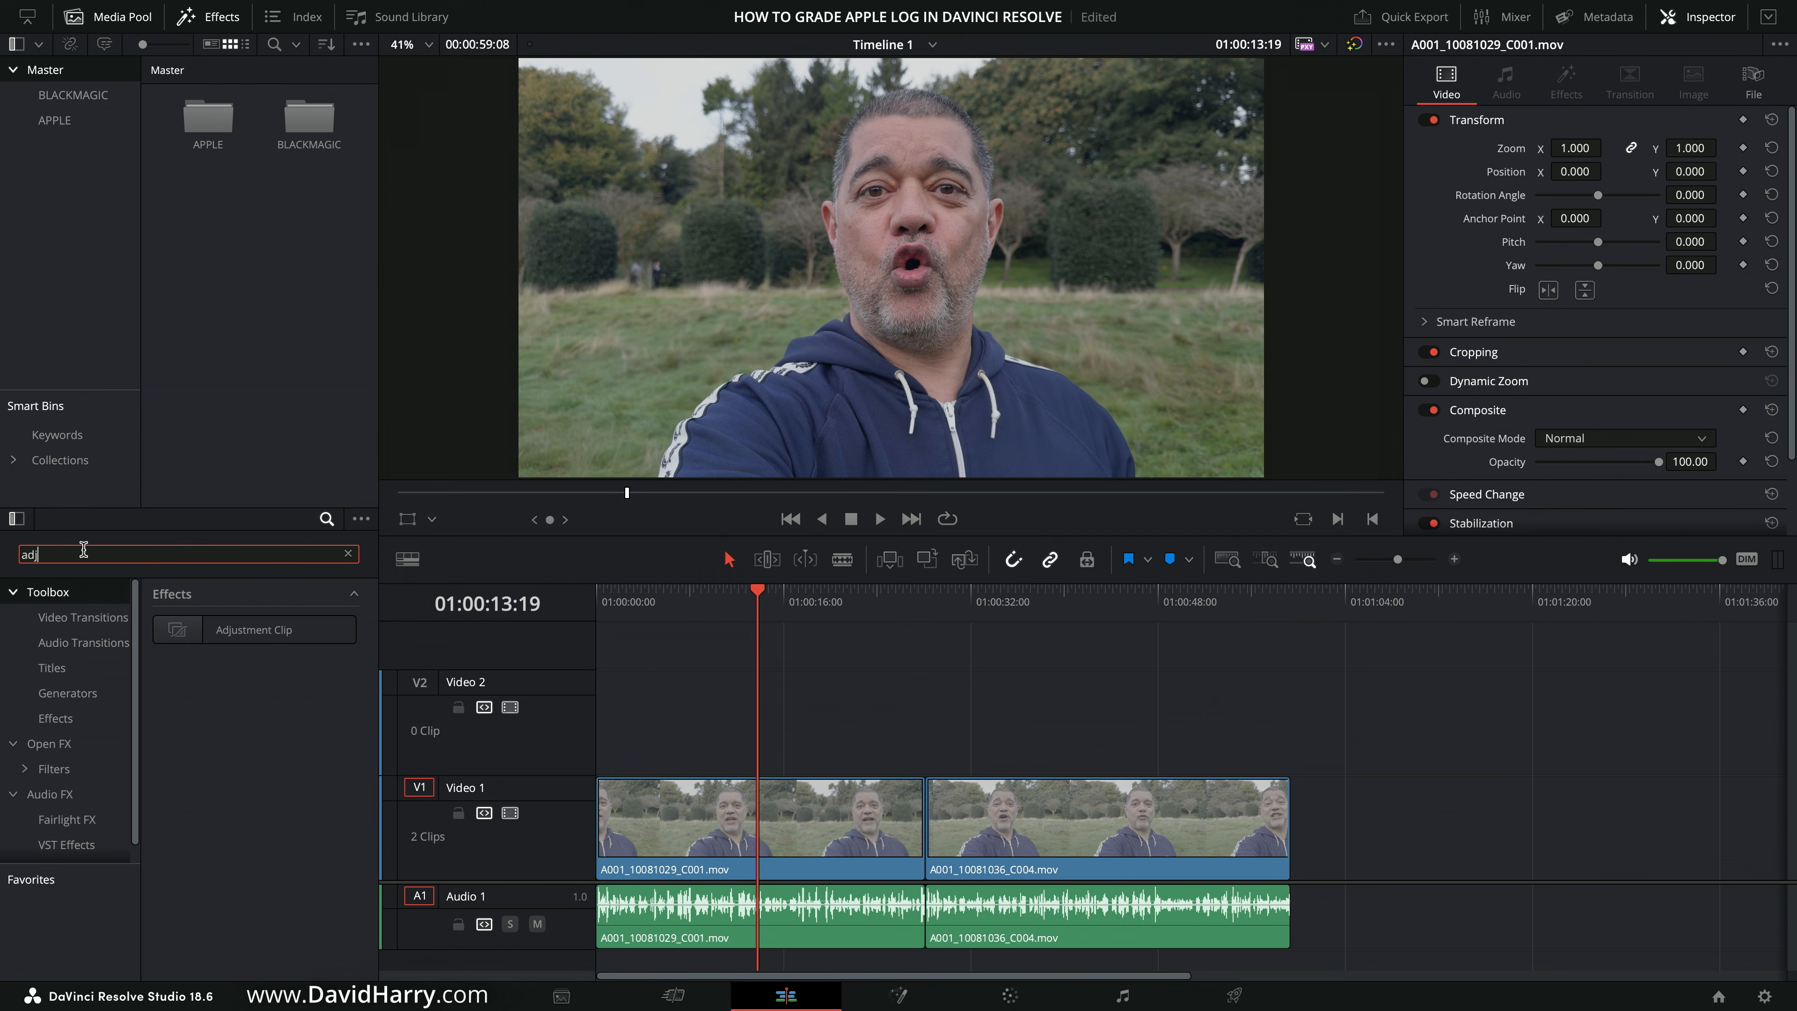
left_click(208, 631)
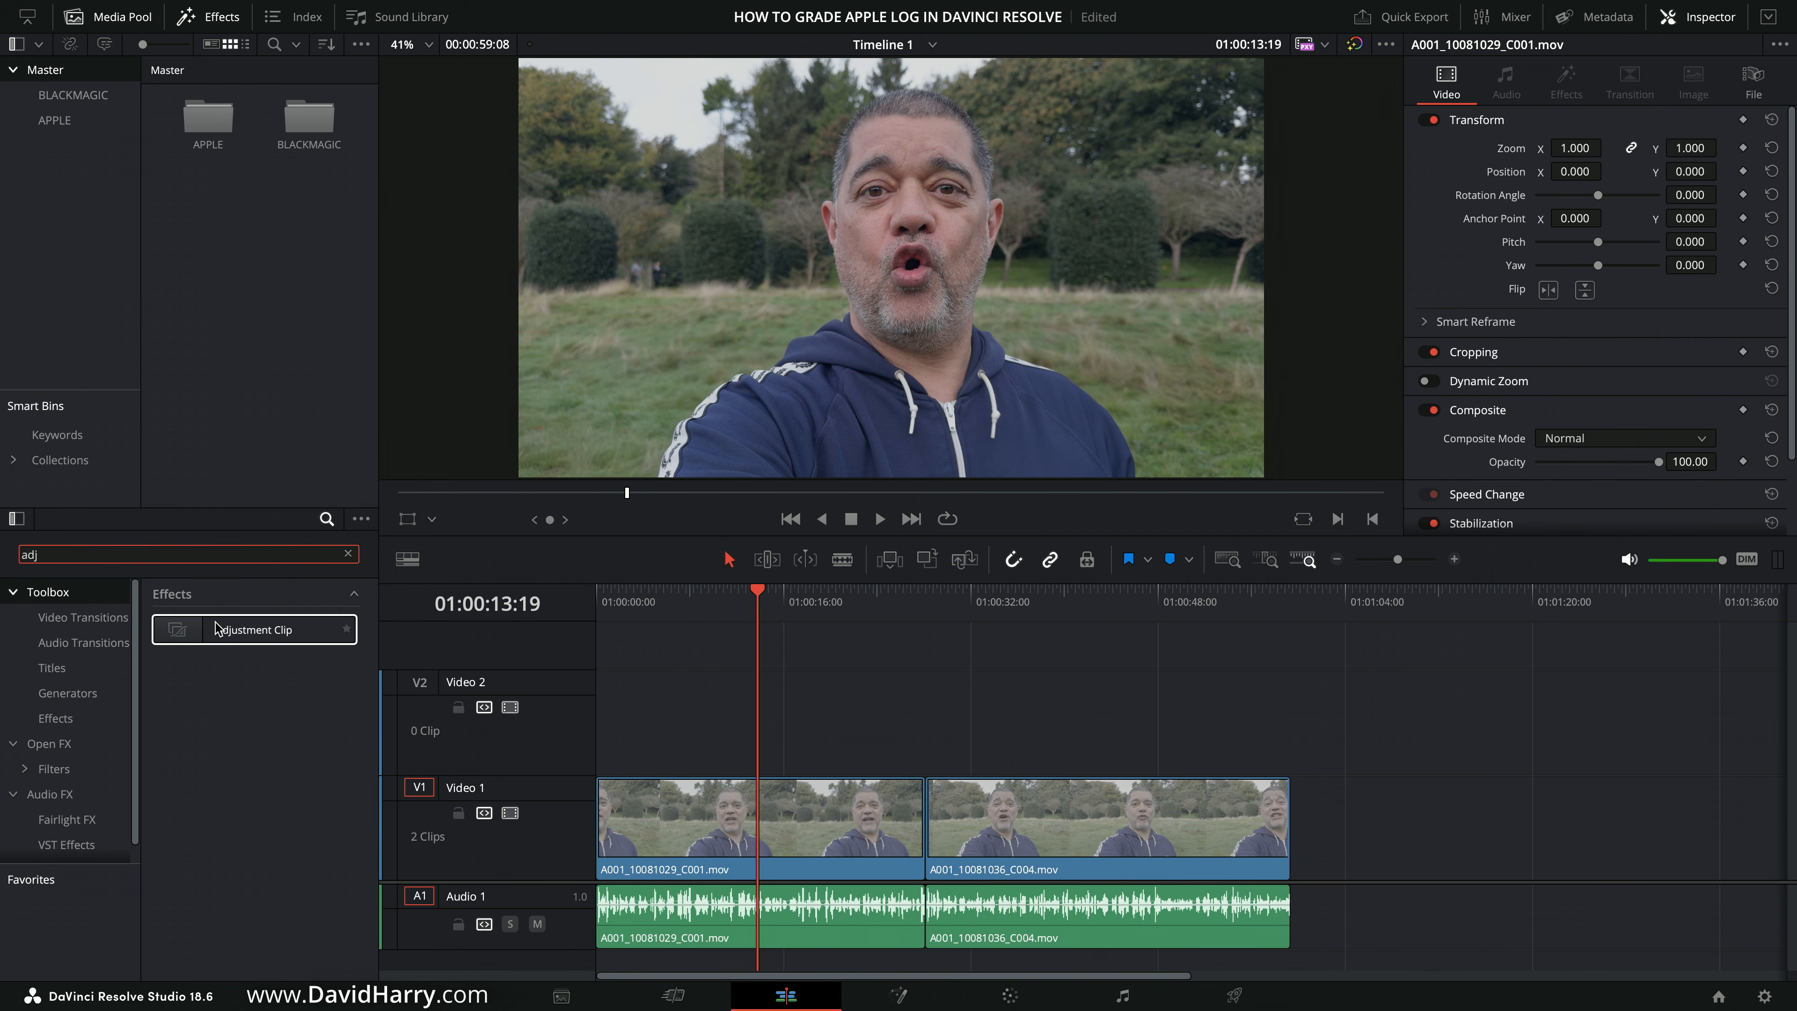
left_click_drag(202, 633, 790, 706)
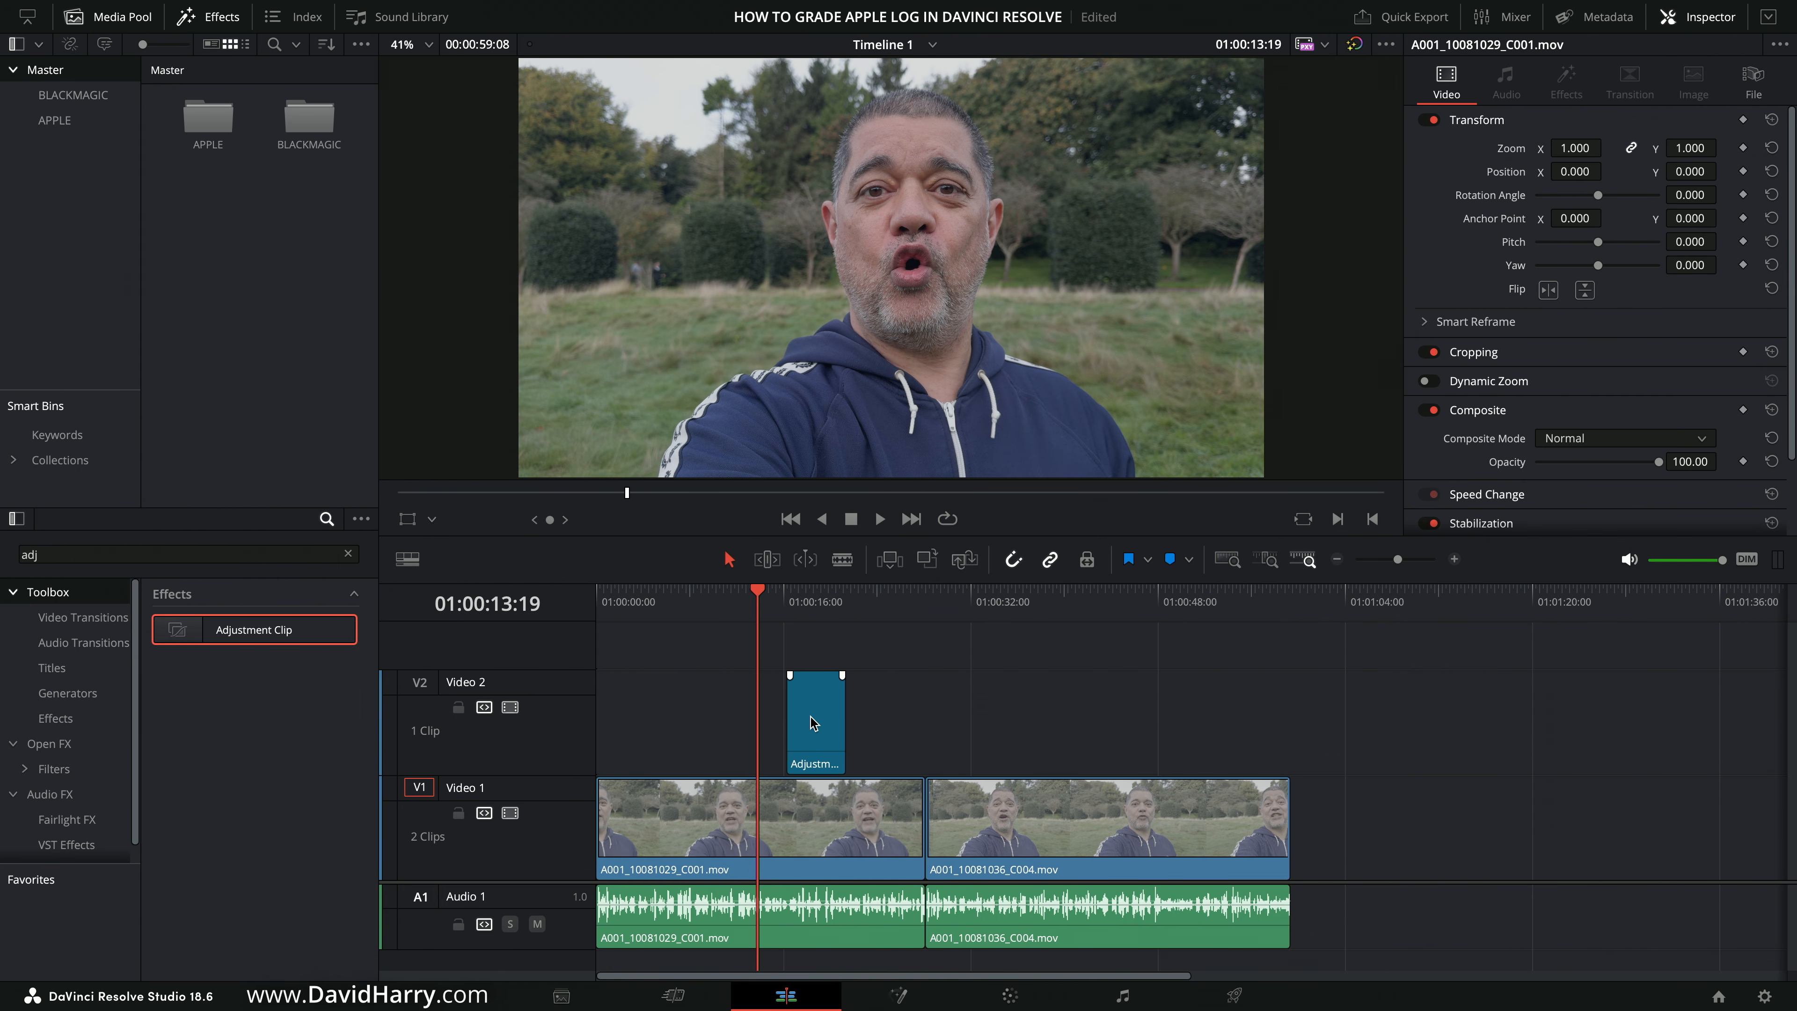
Extend the adjustment clip at both ends so it covers both clips on Video 1.
left_click(816, 610)
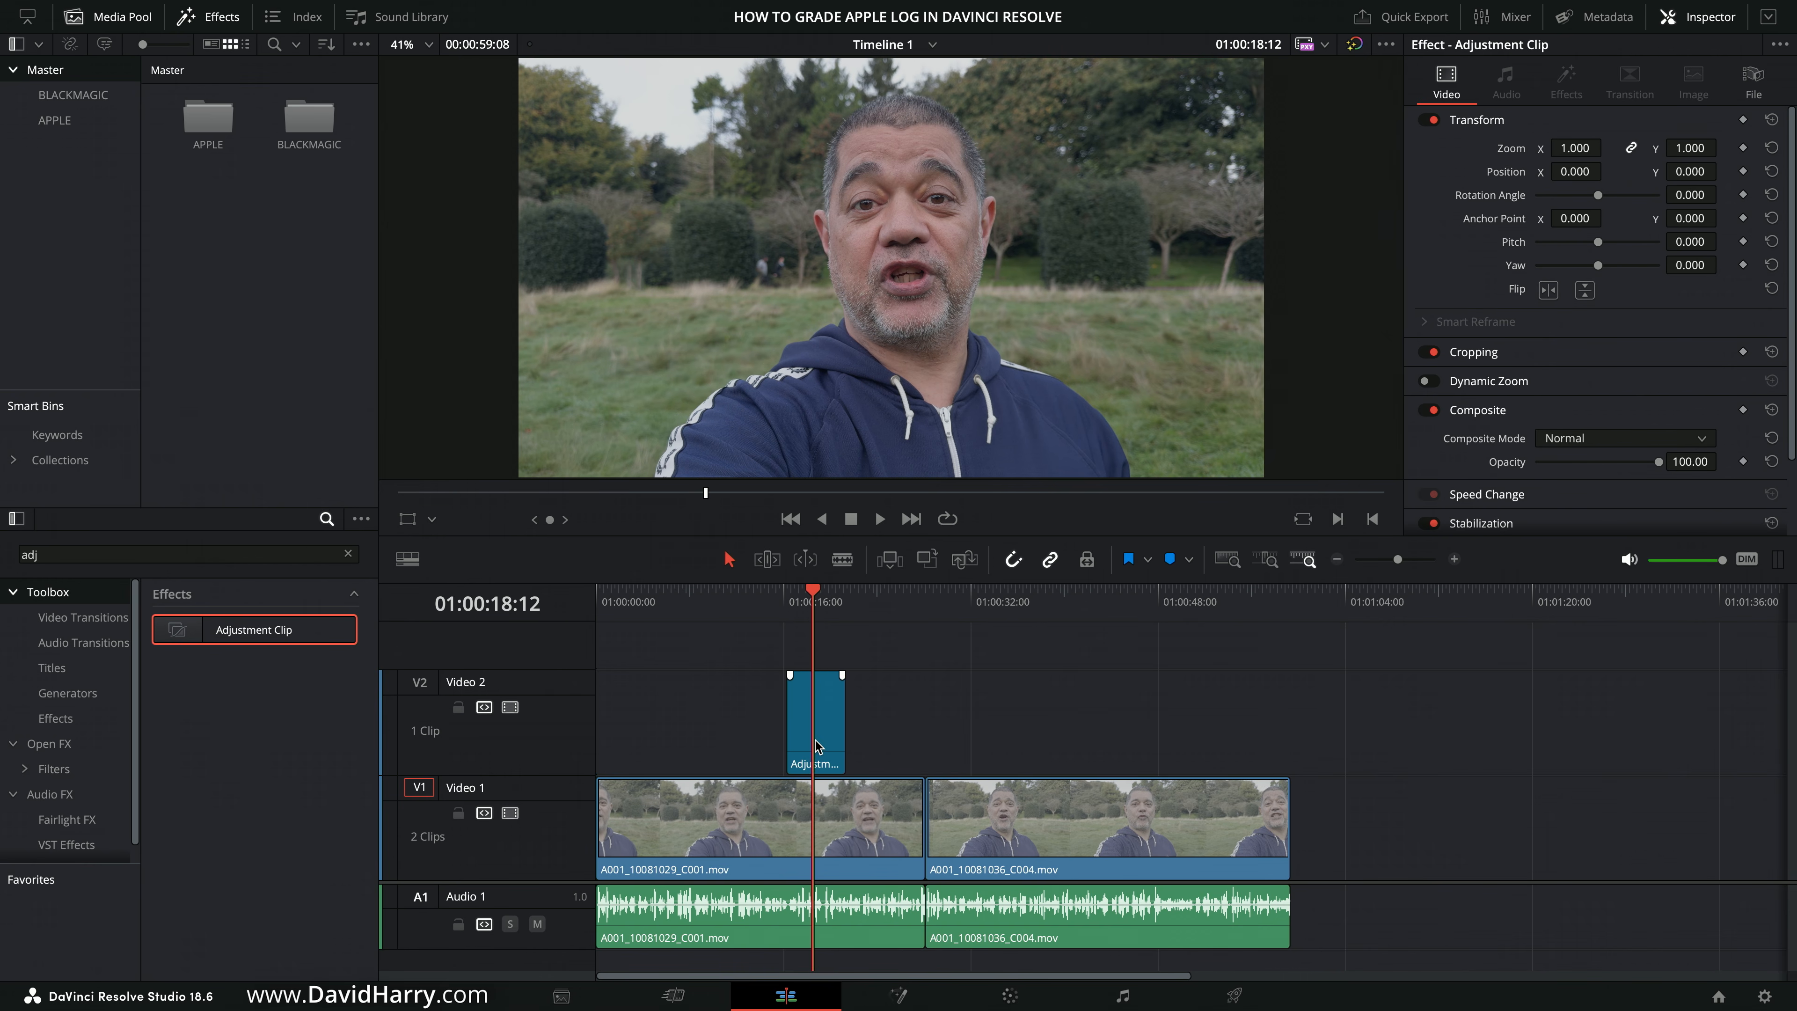
left_click(814, 715)
left_click_drag(789, 716, 598, 715)
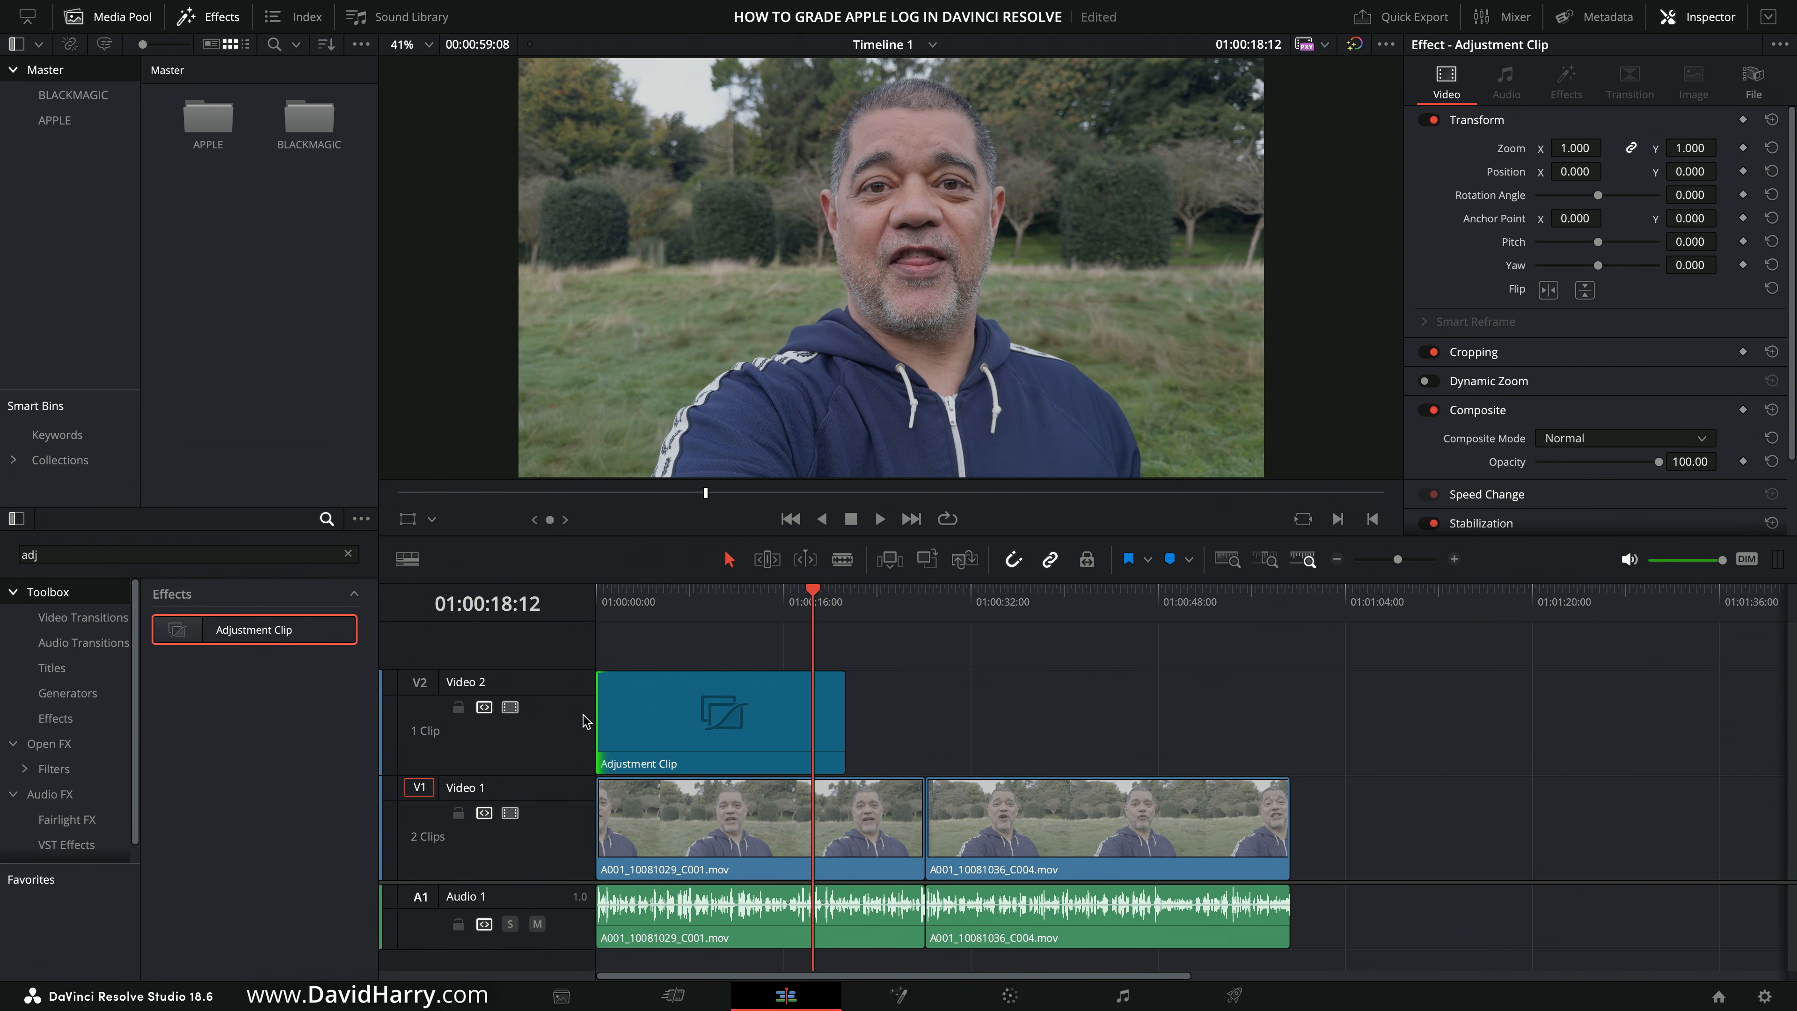
left_click_drag(843, 716, 1287, 736)
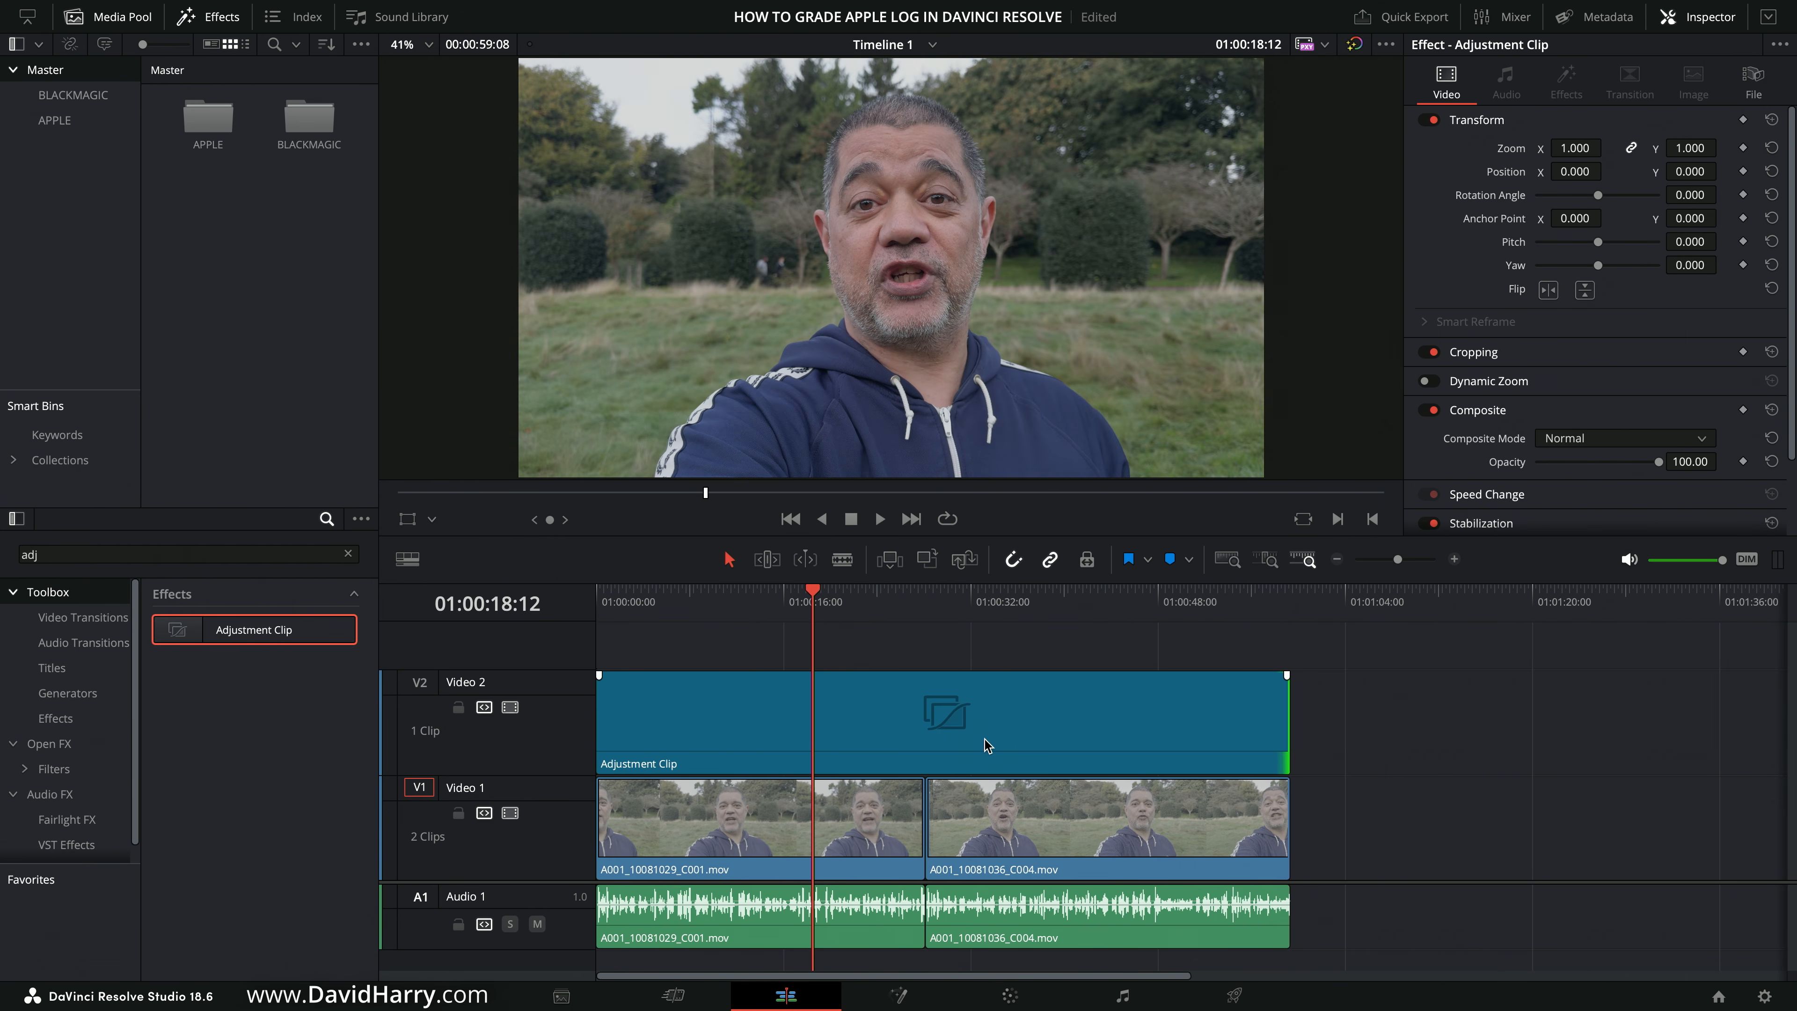
Select the adjustment clip and open it on the Color page for grading.
left_click(870, 712)
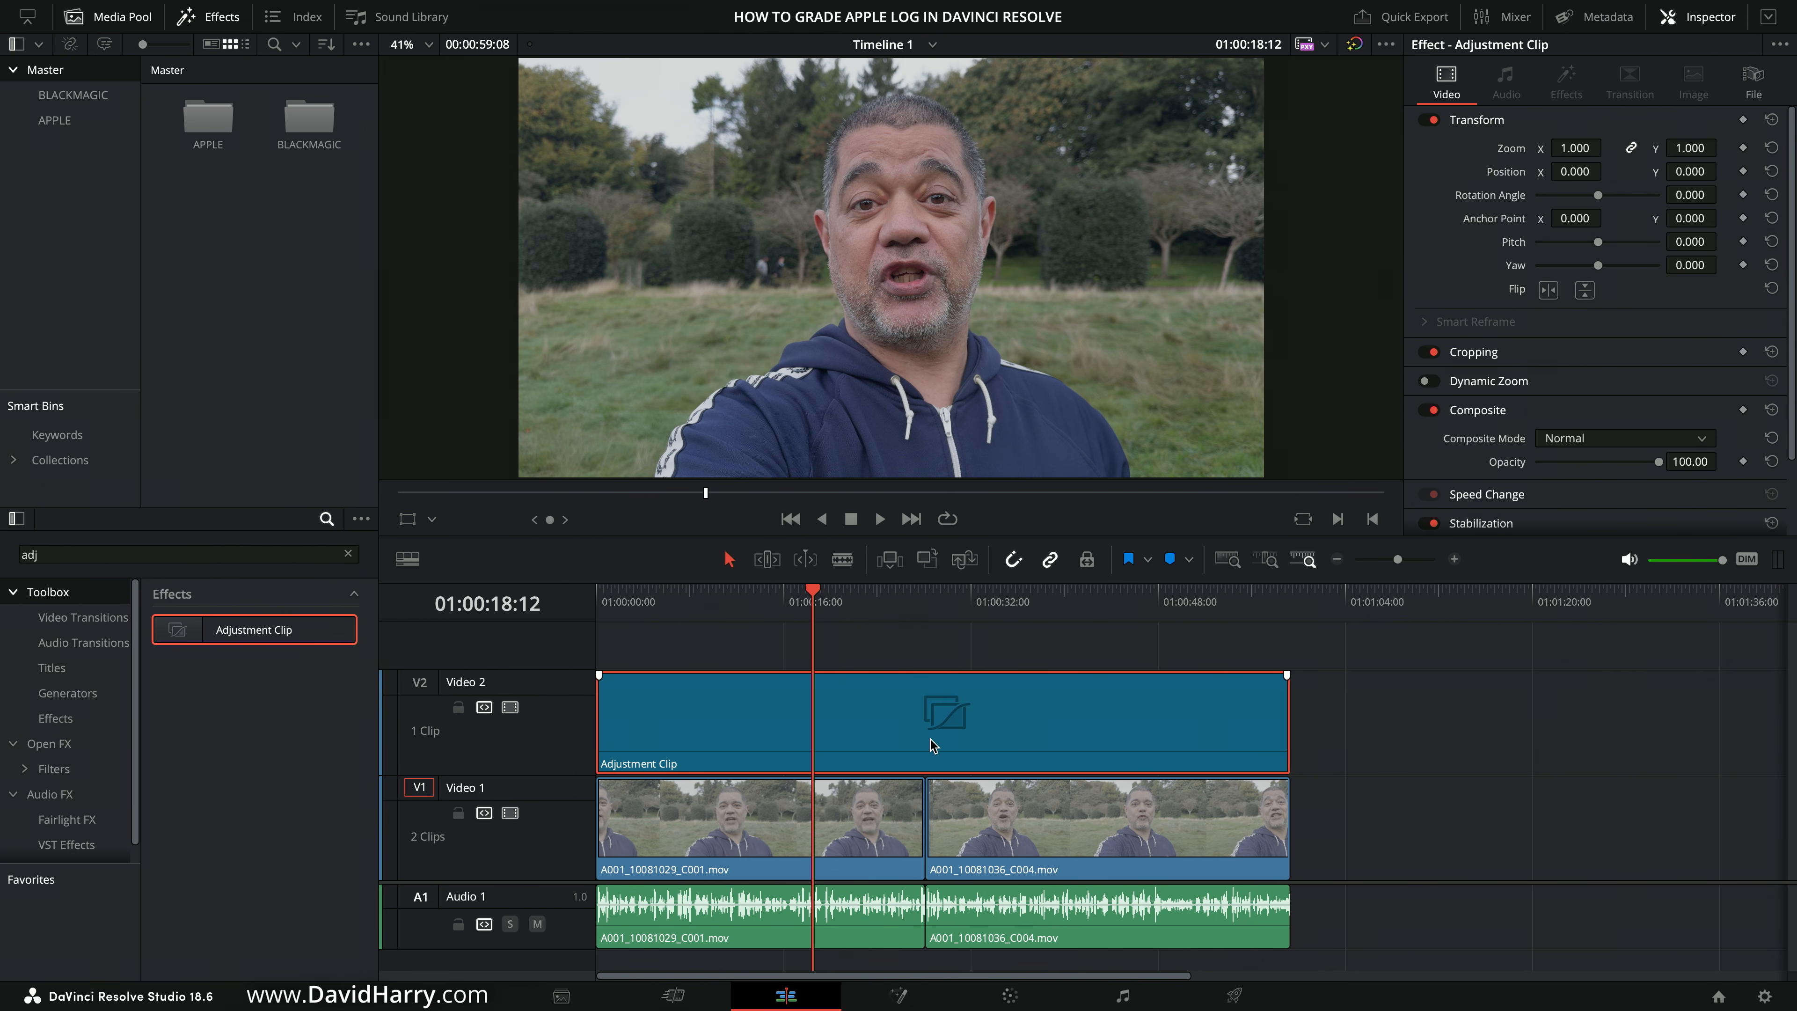
left_click(1010, 996)
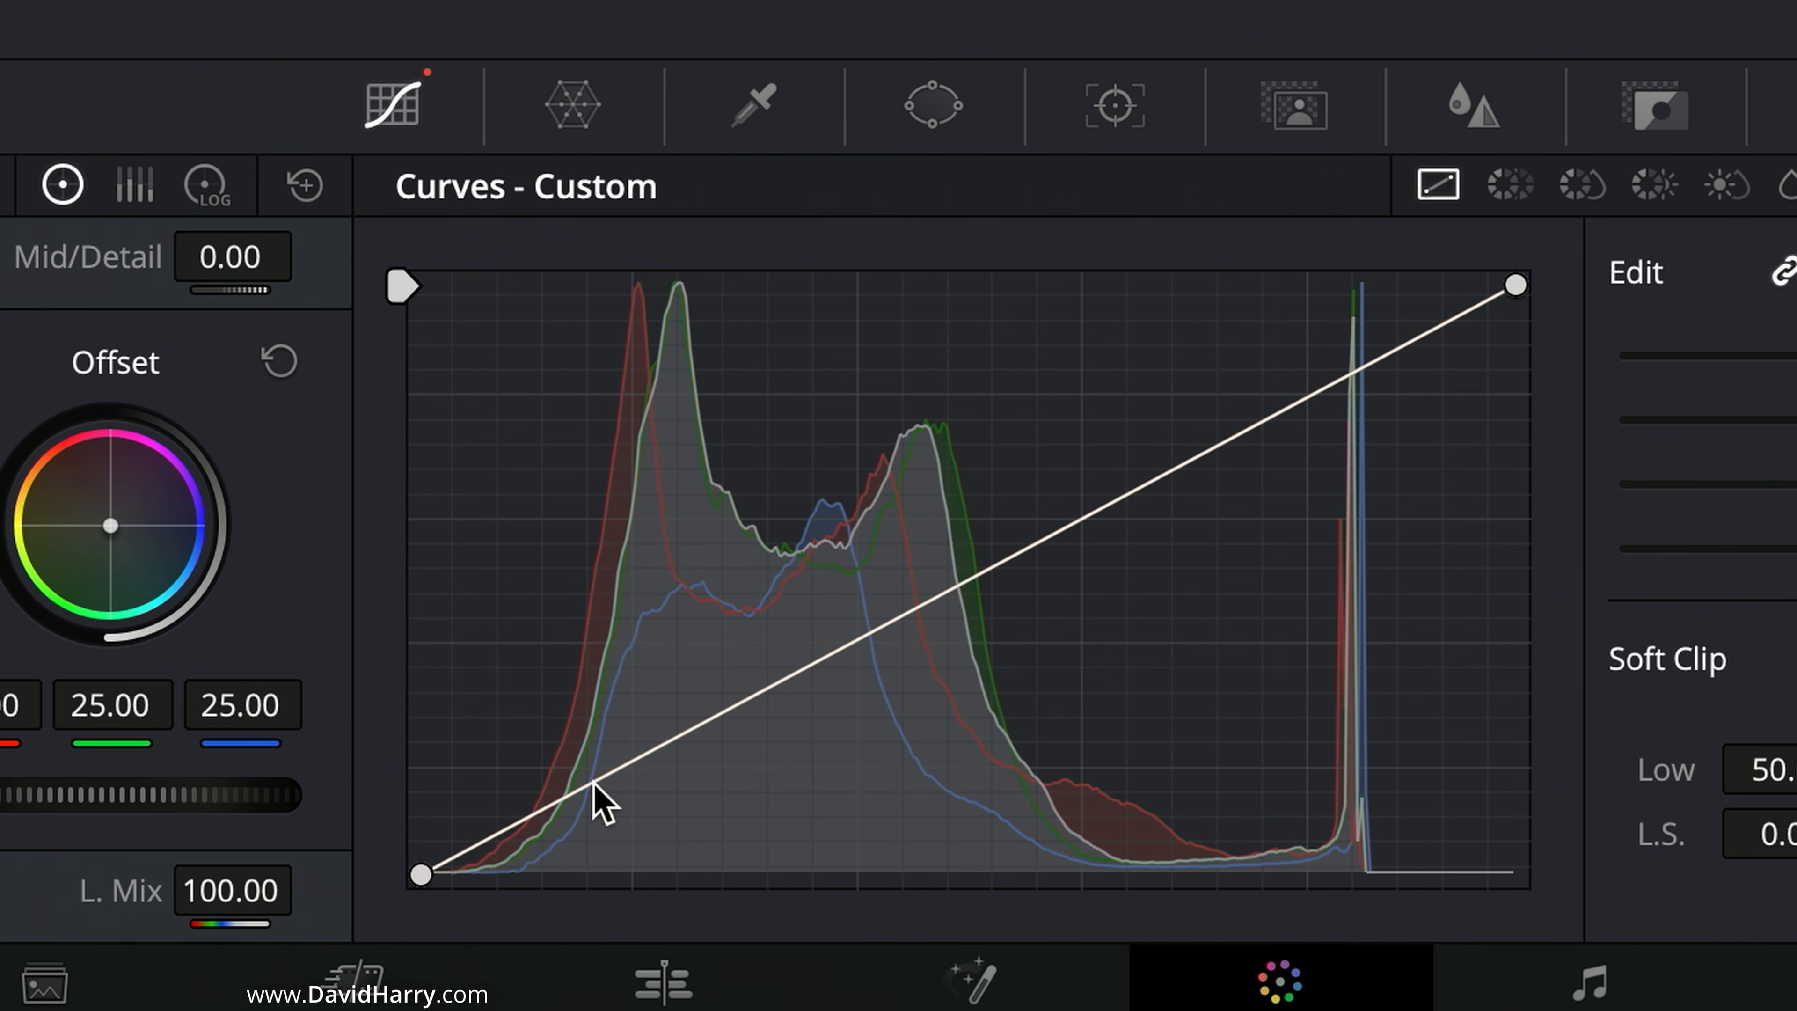
Add three control points to the custom curve, in the shadows, the lower midtones and the midtones.
left_click(593, 784)
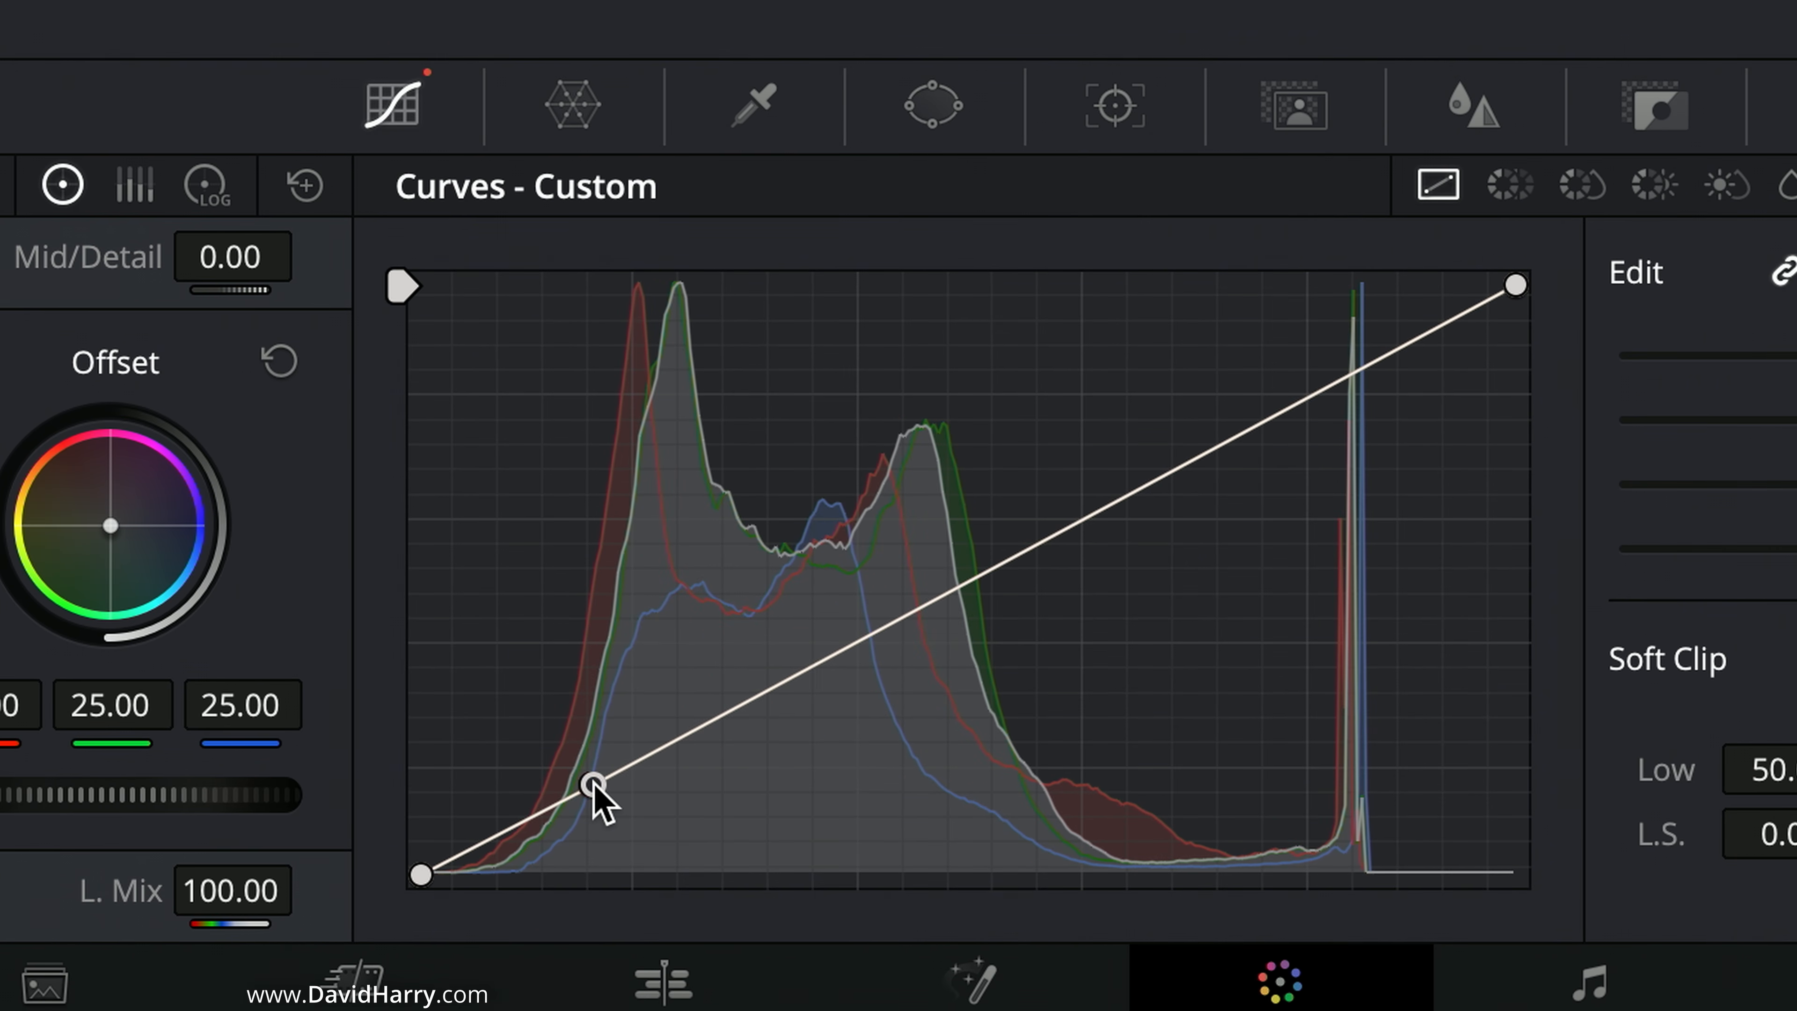
left_click(802, 678)
left_click(965, 596)
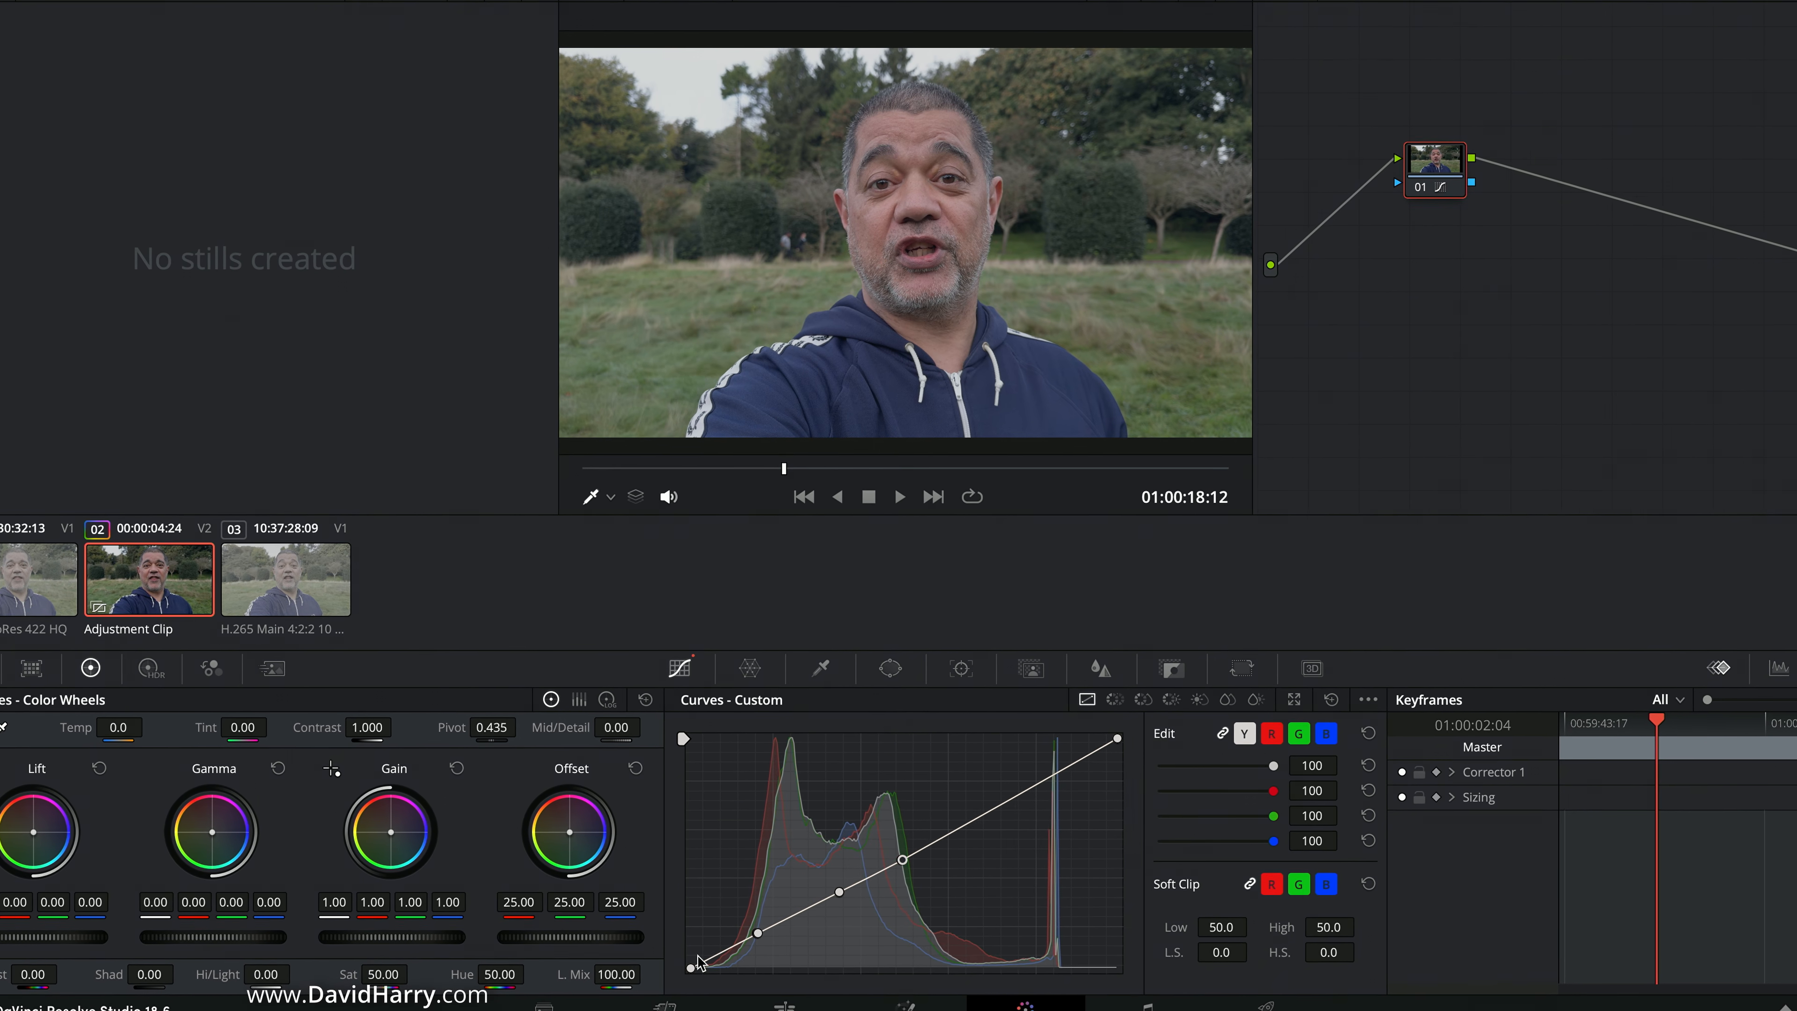
Deepen the shadows by moving the custom curve's black point inward along the baseline and lowering the shadow control point slightly.
mouse_move(681, 989)
left_mouse_down()
mouse_move(745, 1002)
mouse_move(711, 997)
left_mouse_up()
left_click(754, 947)
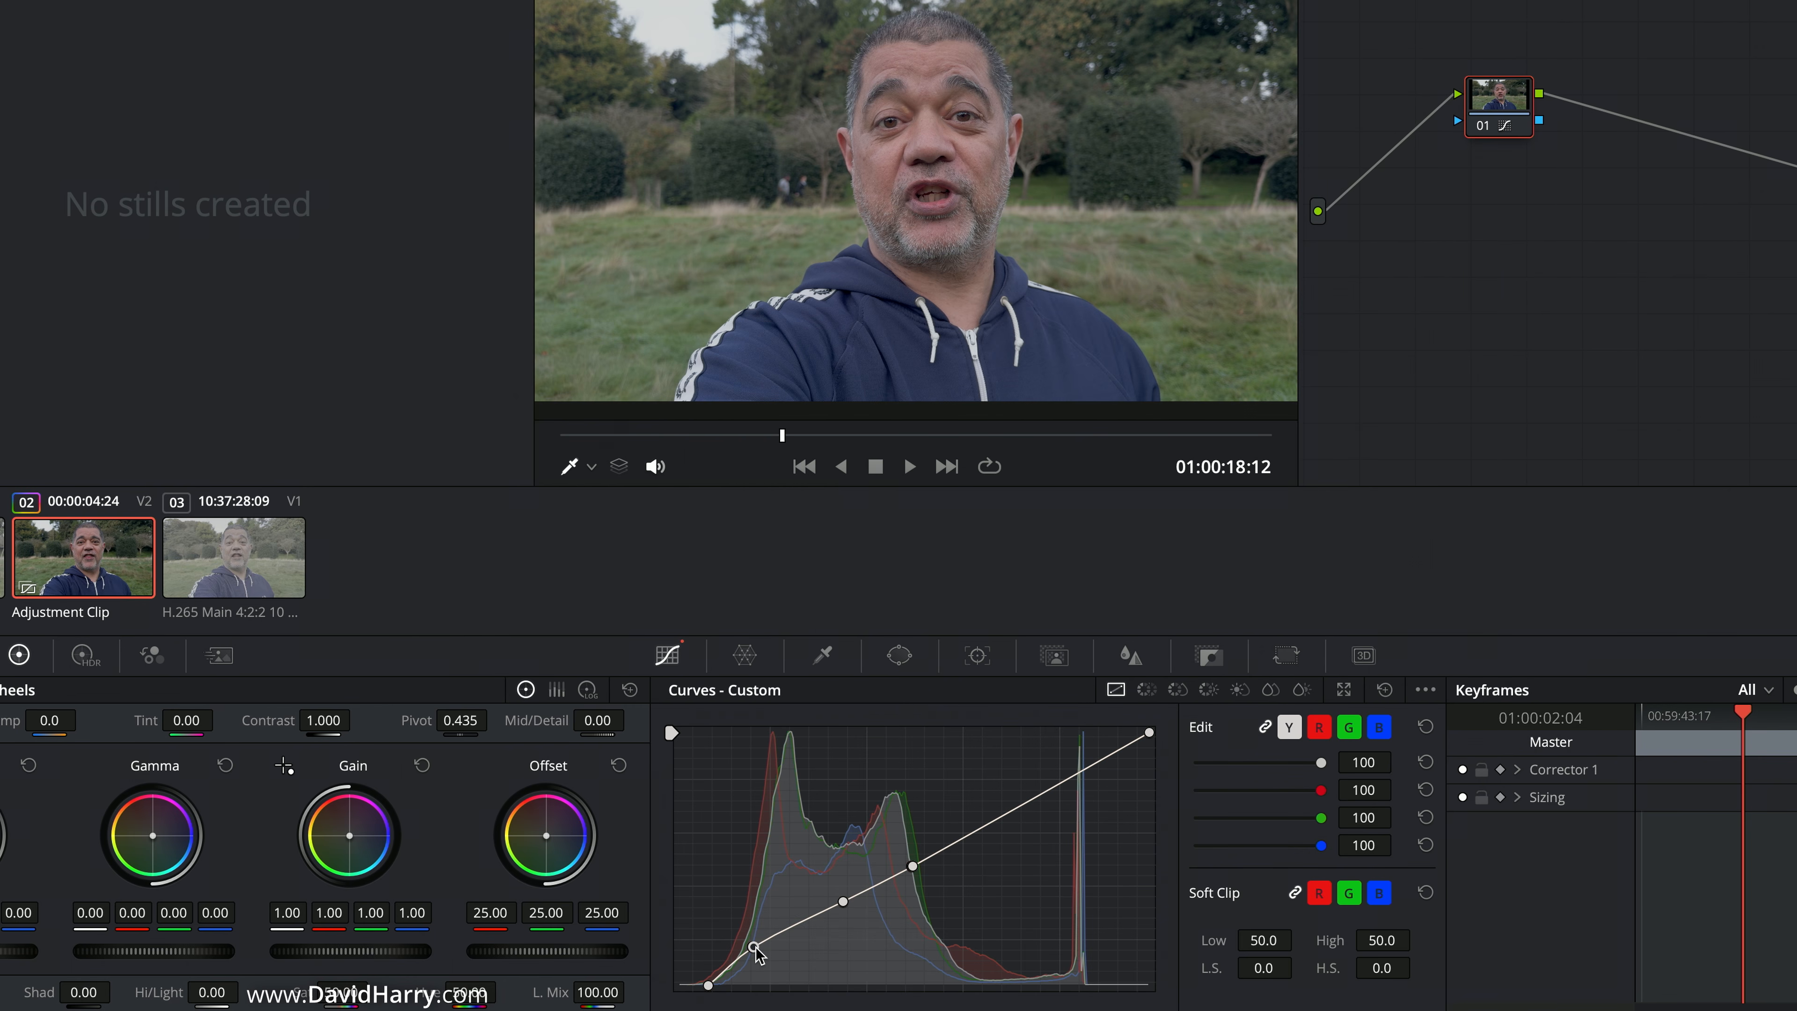
mouse_move(755, 949)
left_mouse_down()
mouse_move(747, 934)
mouse_move(787, 985)
mouse_move(744, 922)
mouse_move(766, 962)
left_mouse_up()
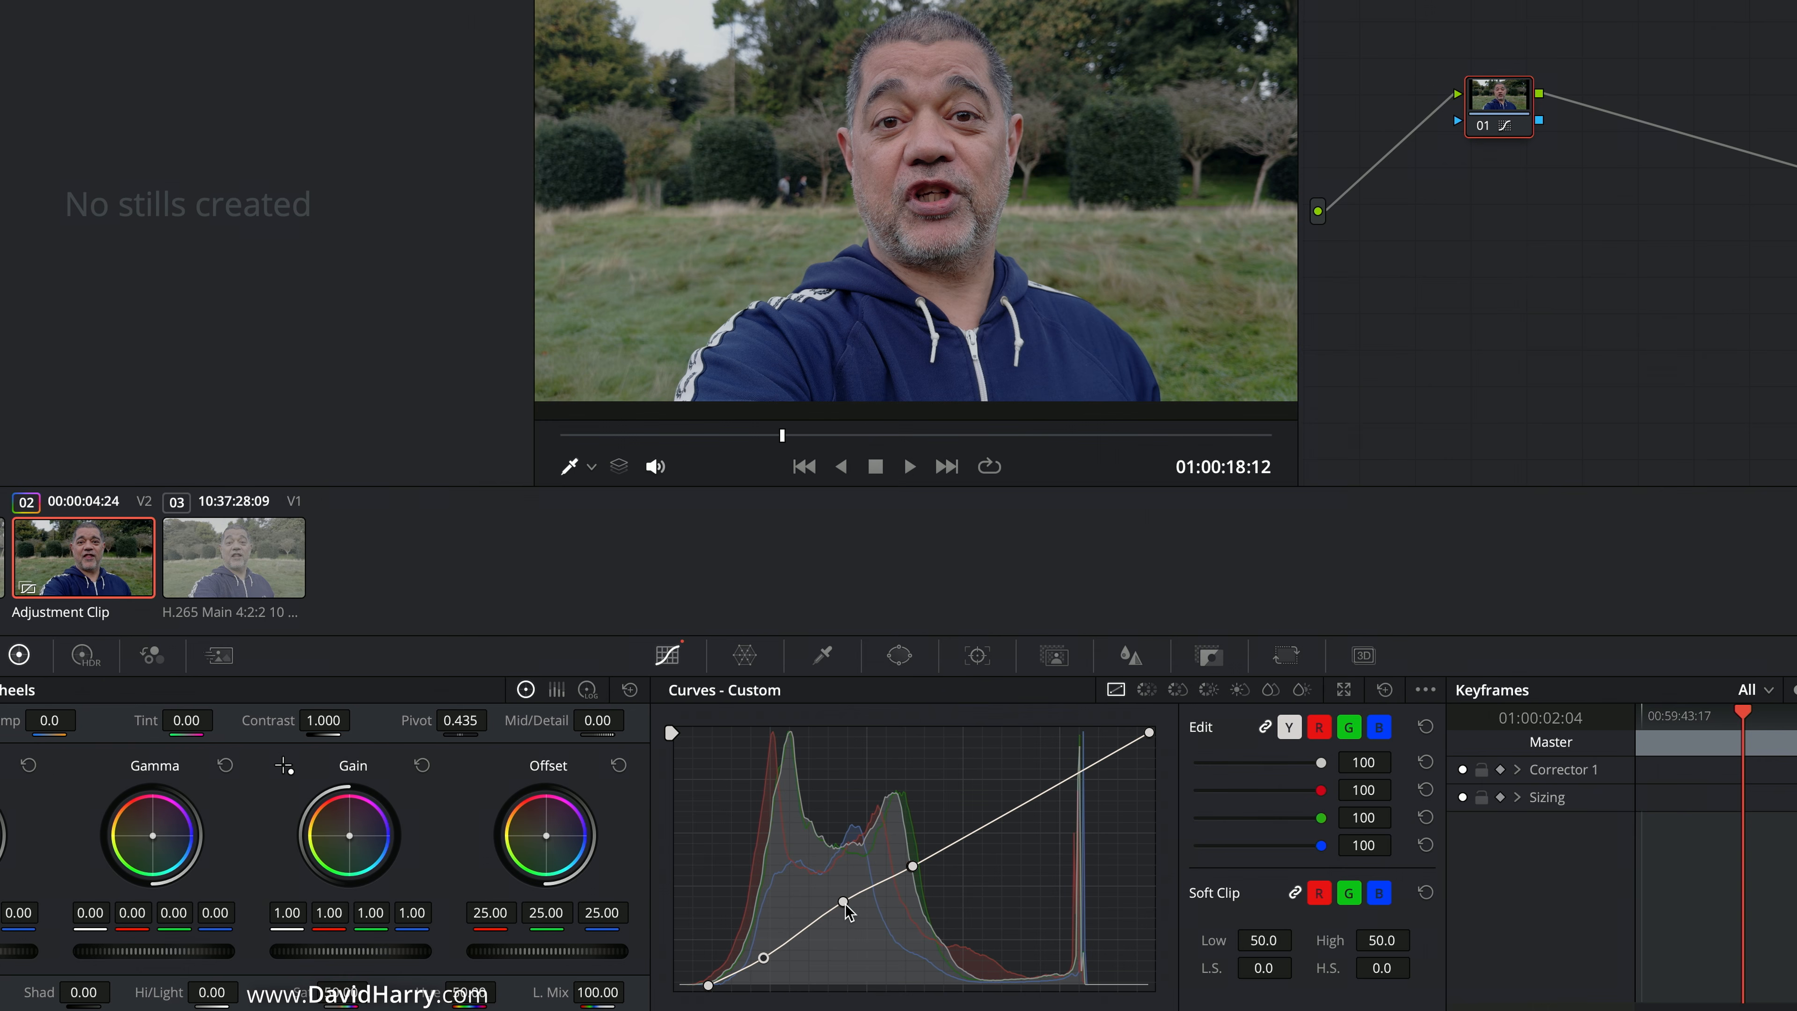
Darken the midtones by lowering the lower-midtone curve point below the diagonal and pulling the midtone point down slightly.
mouse_move(845, 908)
left_mouse_down()
mouse_move(864, 941)
mouse_move(819, 885)
mouse_move(846, 927)
mouse_move(822, 891)
mouse_move(839, 913)
left_mouse_up()
left_click_drag(837, 913, 784, 949)
left_click_drag(781, 951, 825, 934)
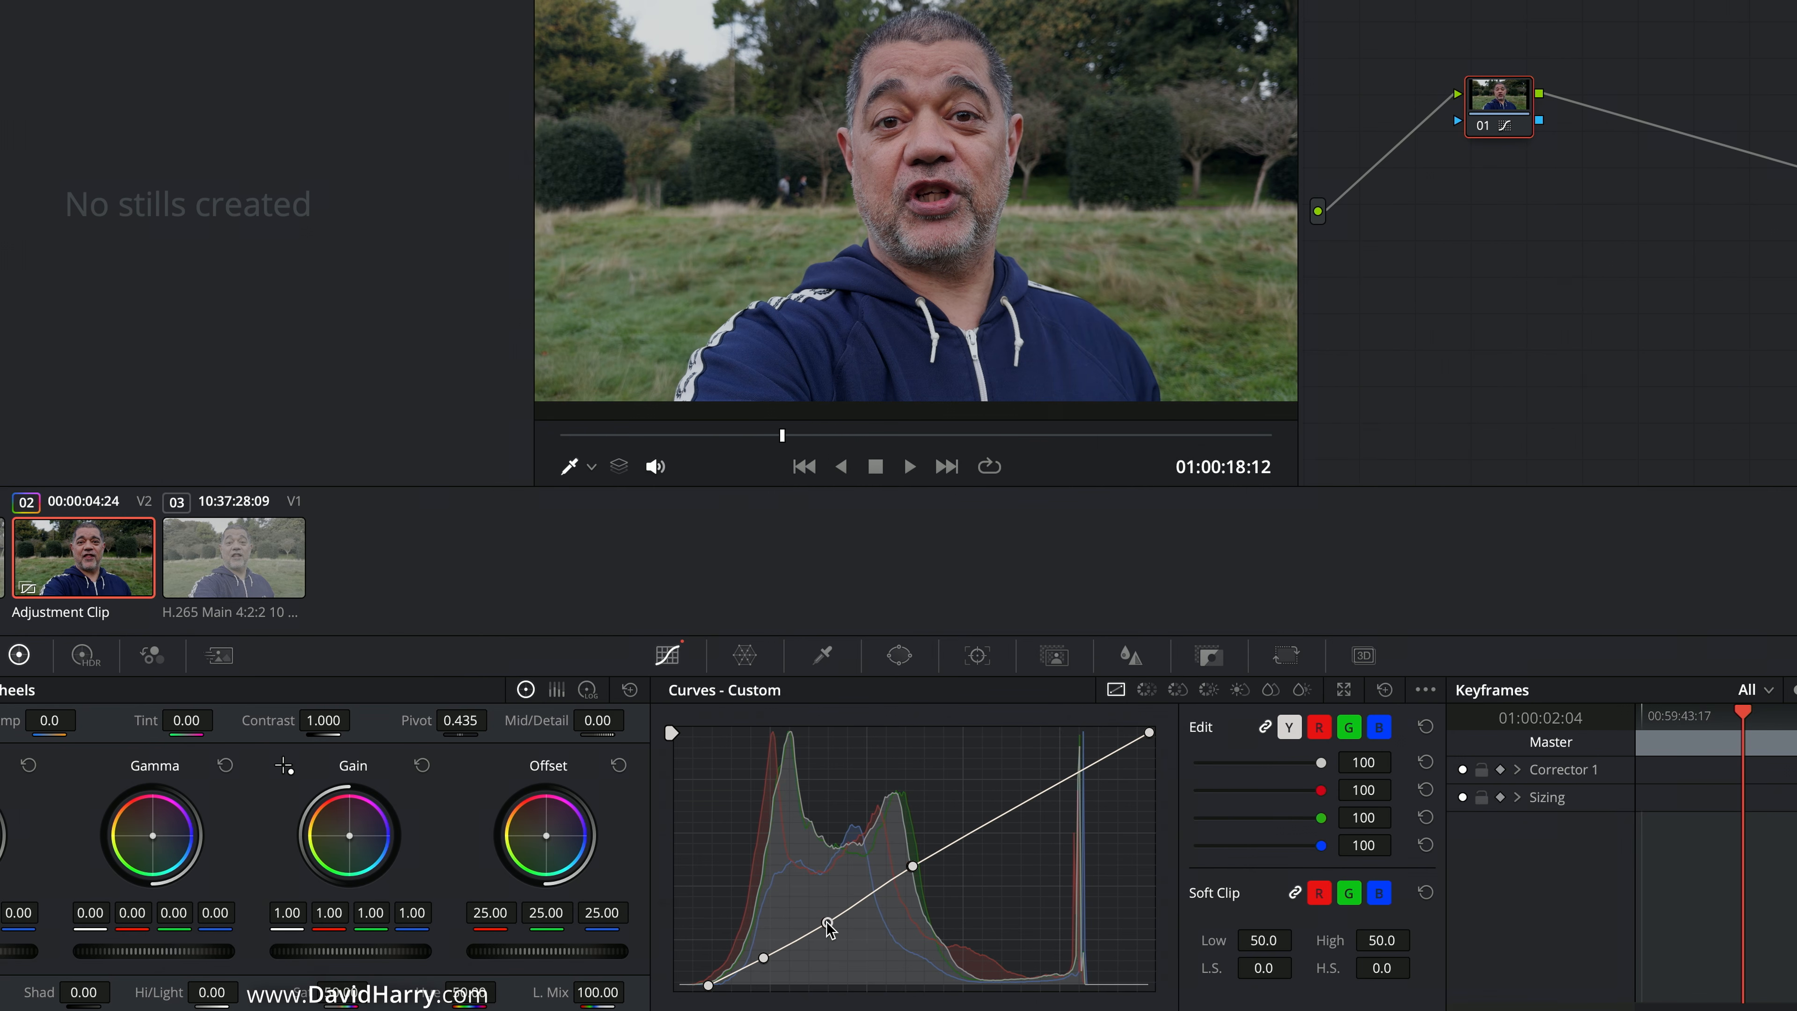
left_click_drag(827, 922, 820, 932)
mouse_move(913, 866)
left_mouse_down()
mouse_move(905, 851)
mouse_move(908, 873)
left_mouse_up()
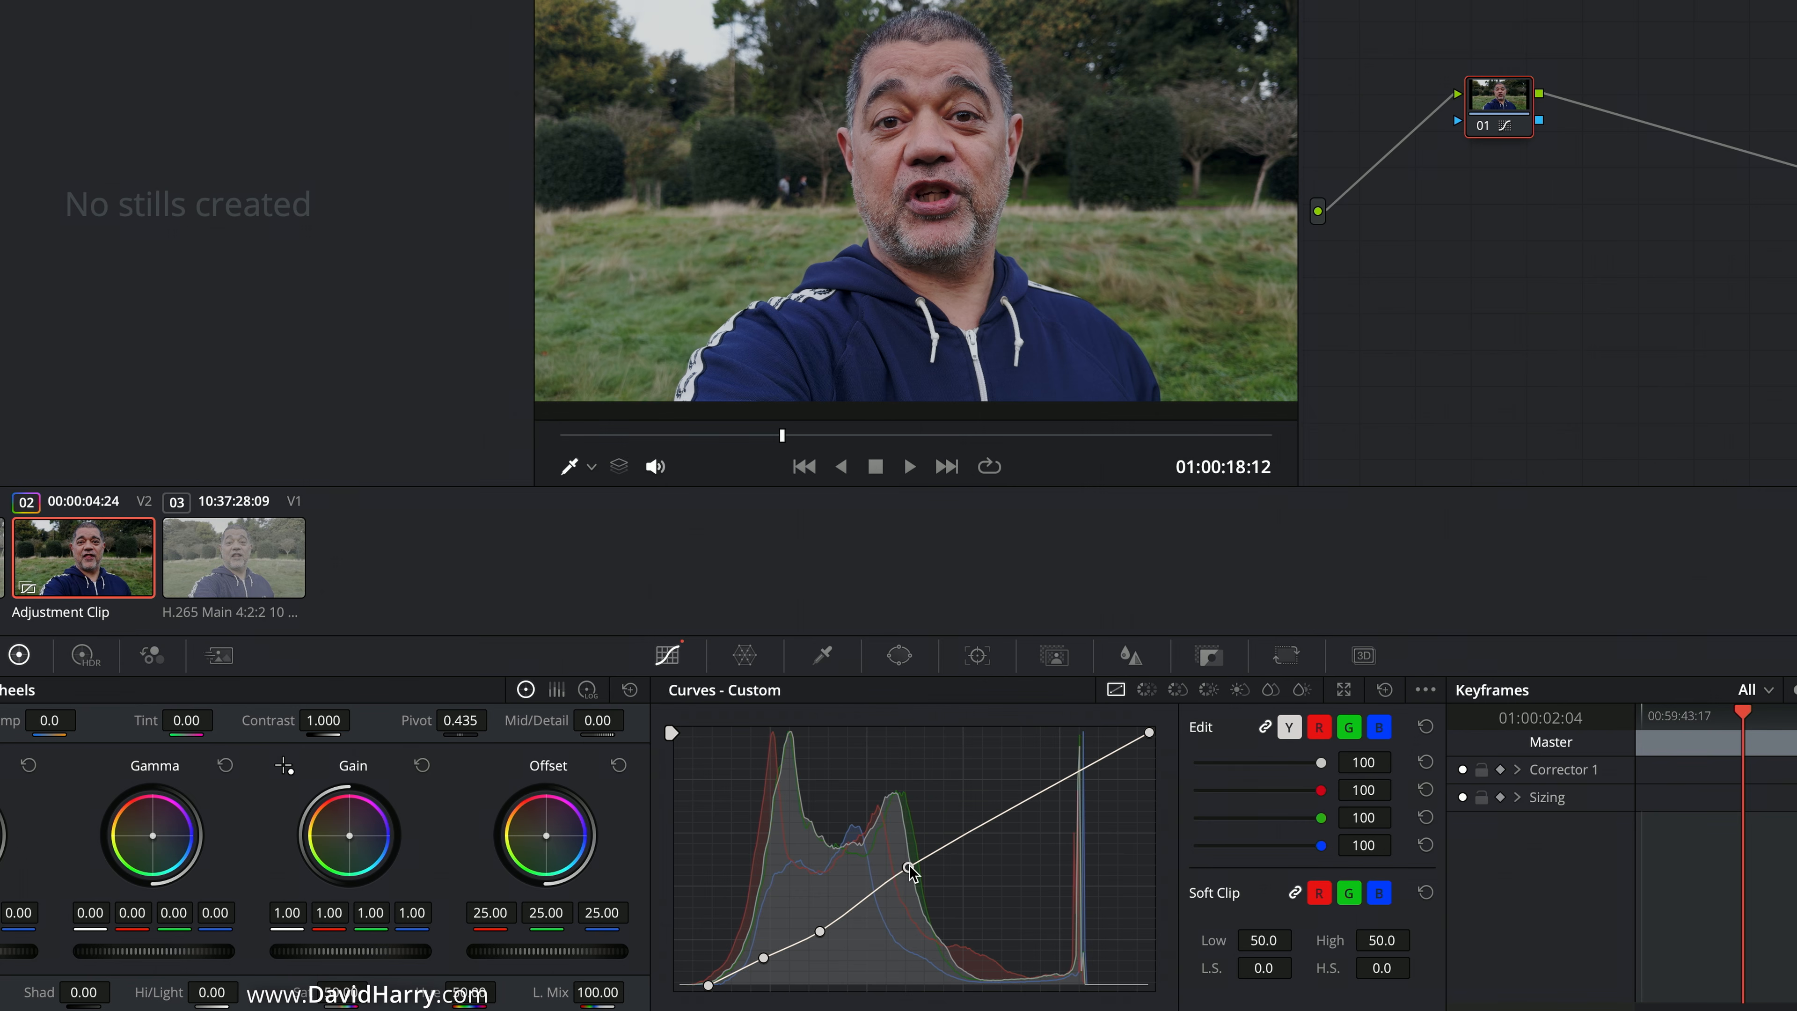
left_click_drag(911, 866, 892, 898)
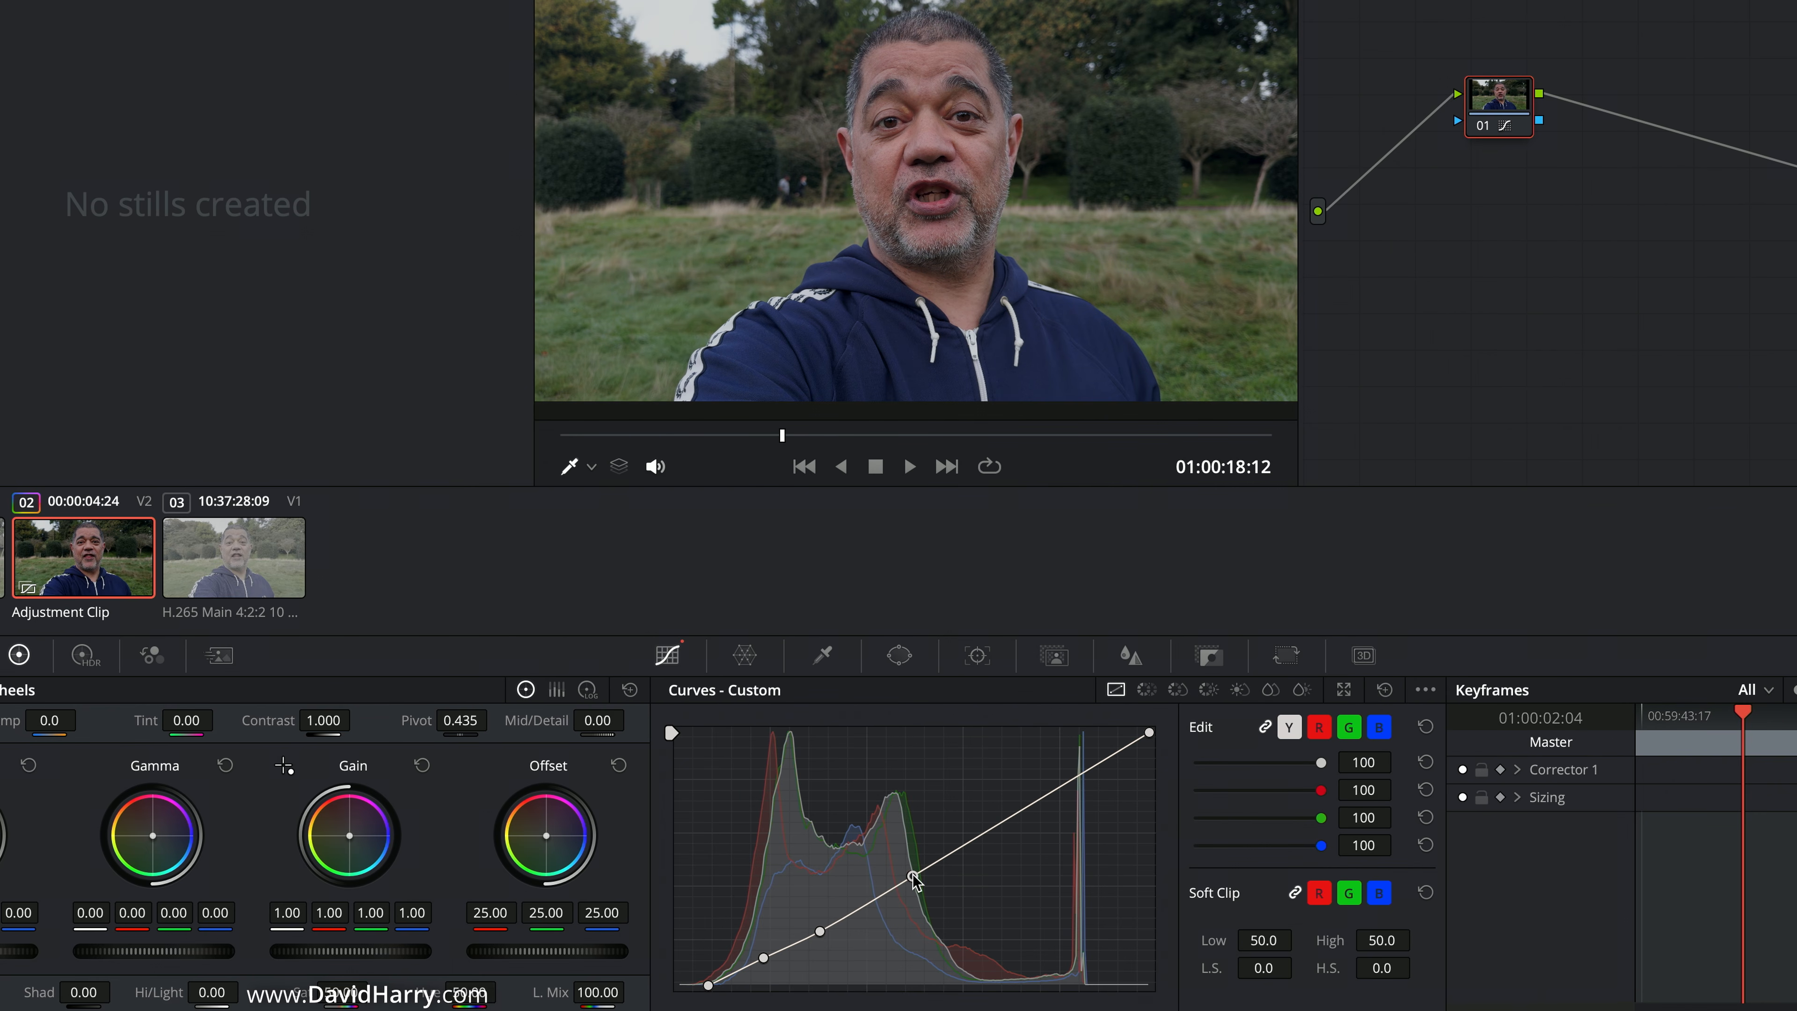
left_click_drag(910, 871, 911, 871)
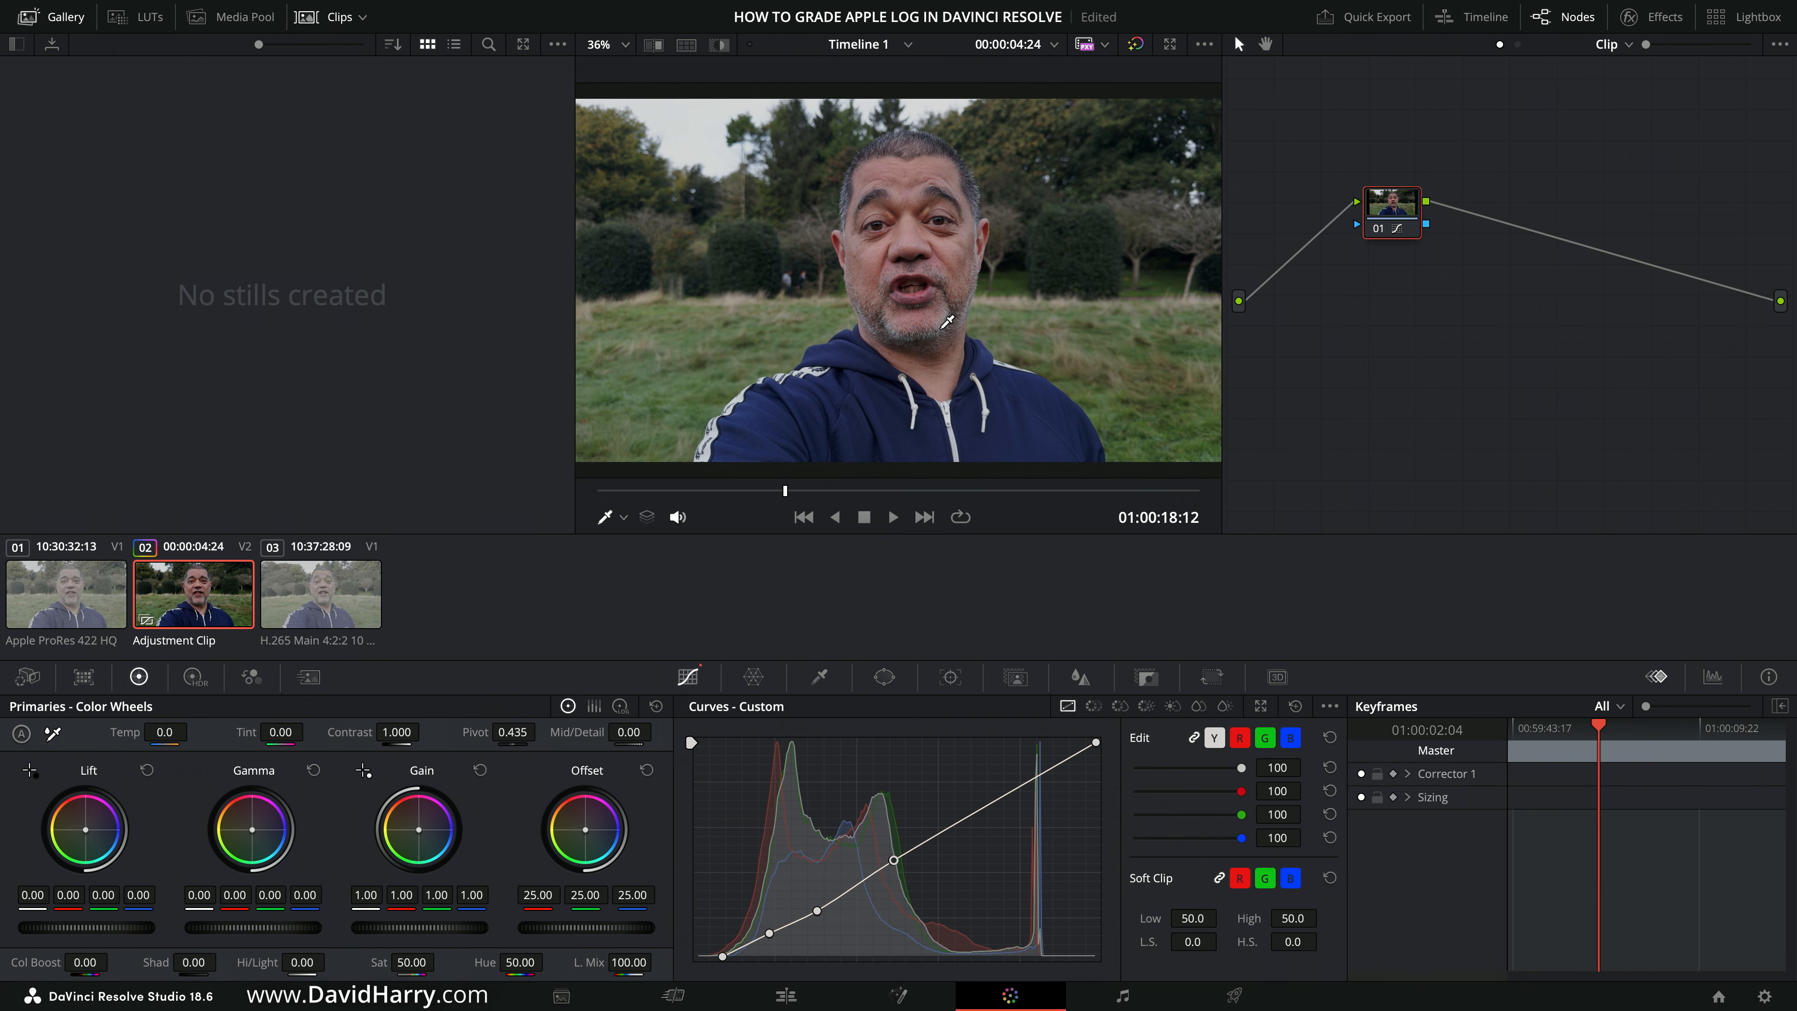
Bypass the grade to compare it with the ungraded picture, and re-enable it.
left_click(1137, 46)
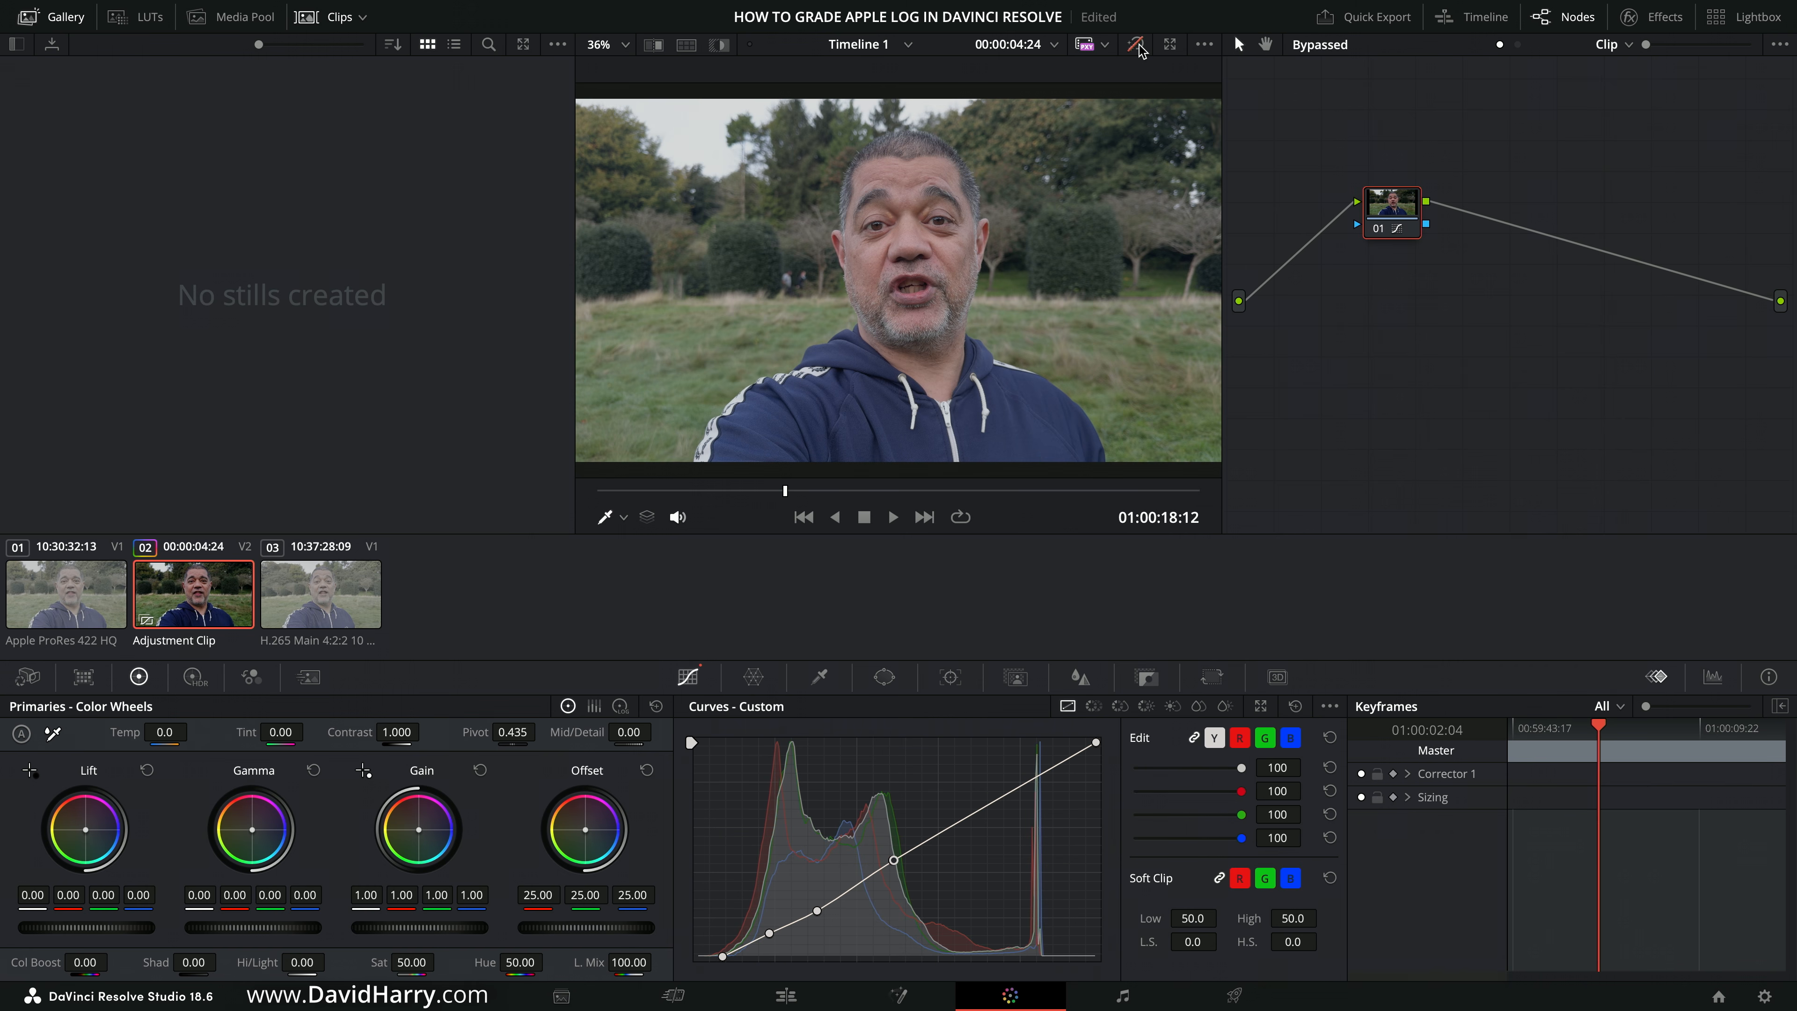
left_click(1137, 45)
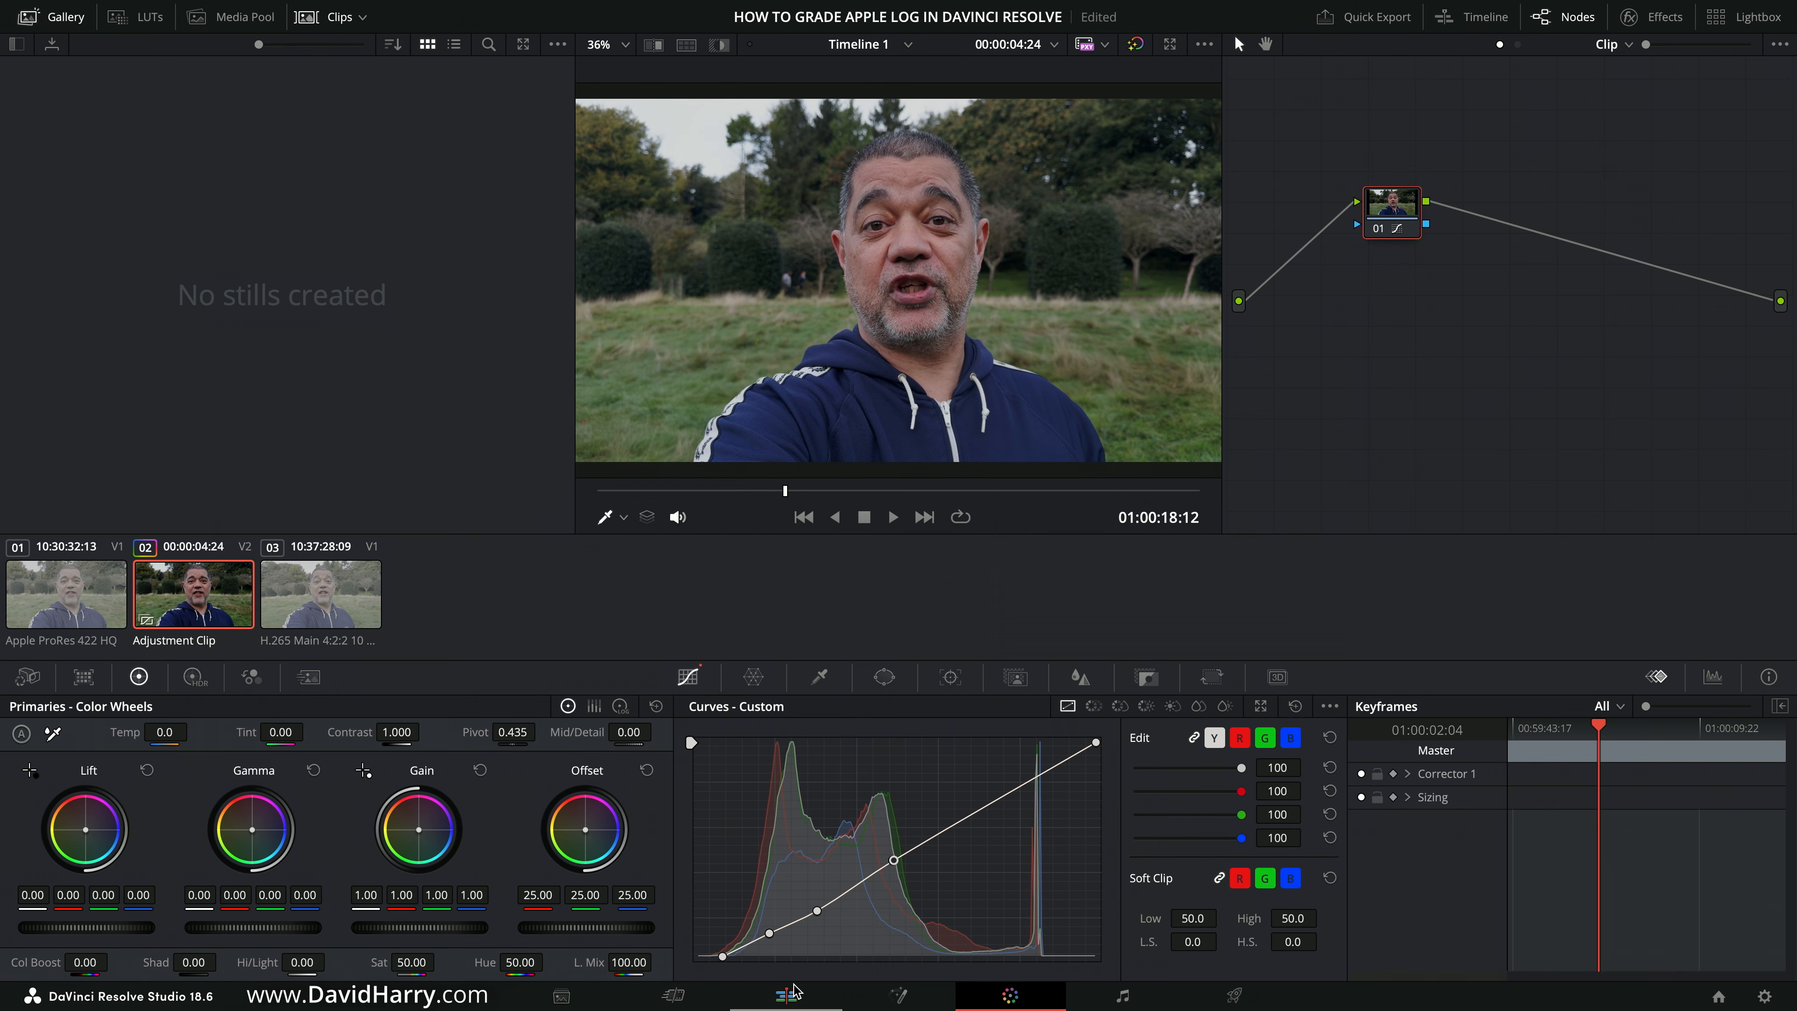
On the Edit page, compare the A001_10081036_C004.mov clip with and without the grade by disabling and re-enabling Video 2.
left_click(784, 997)
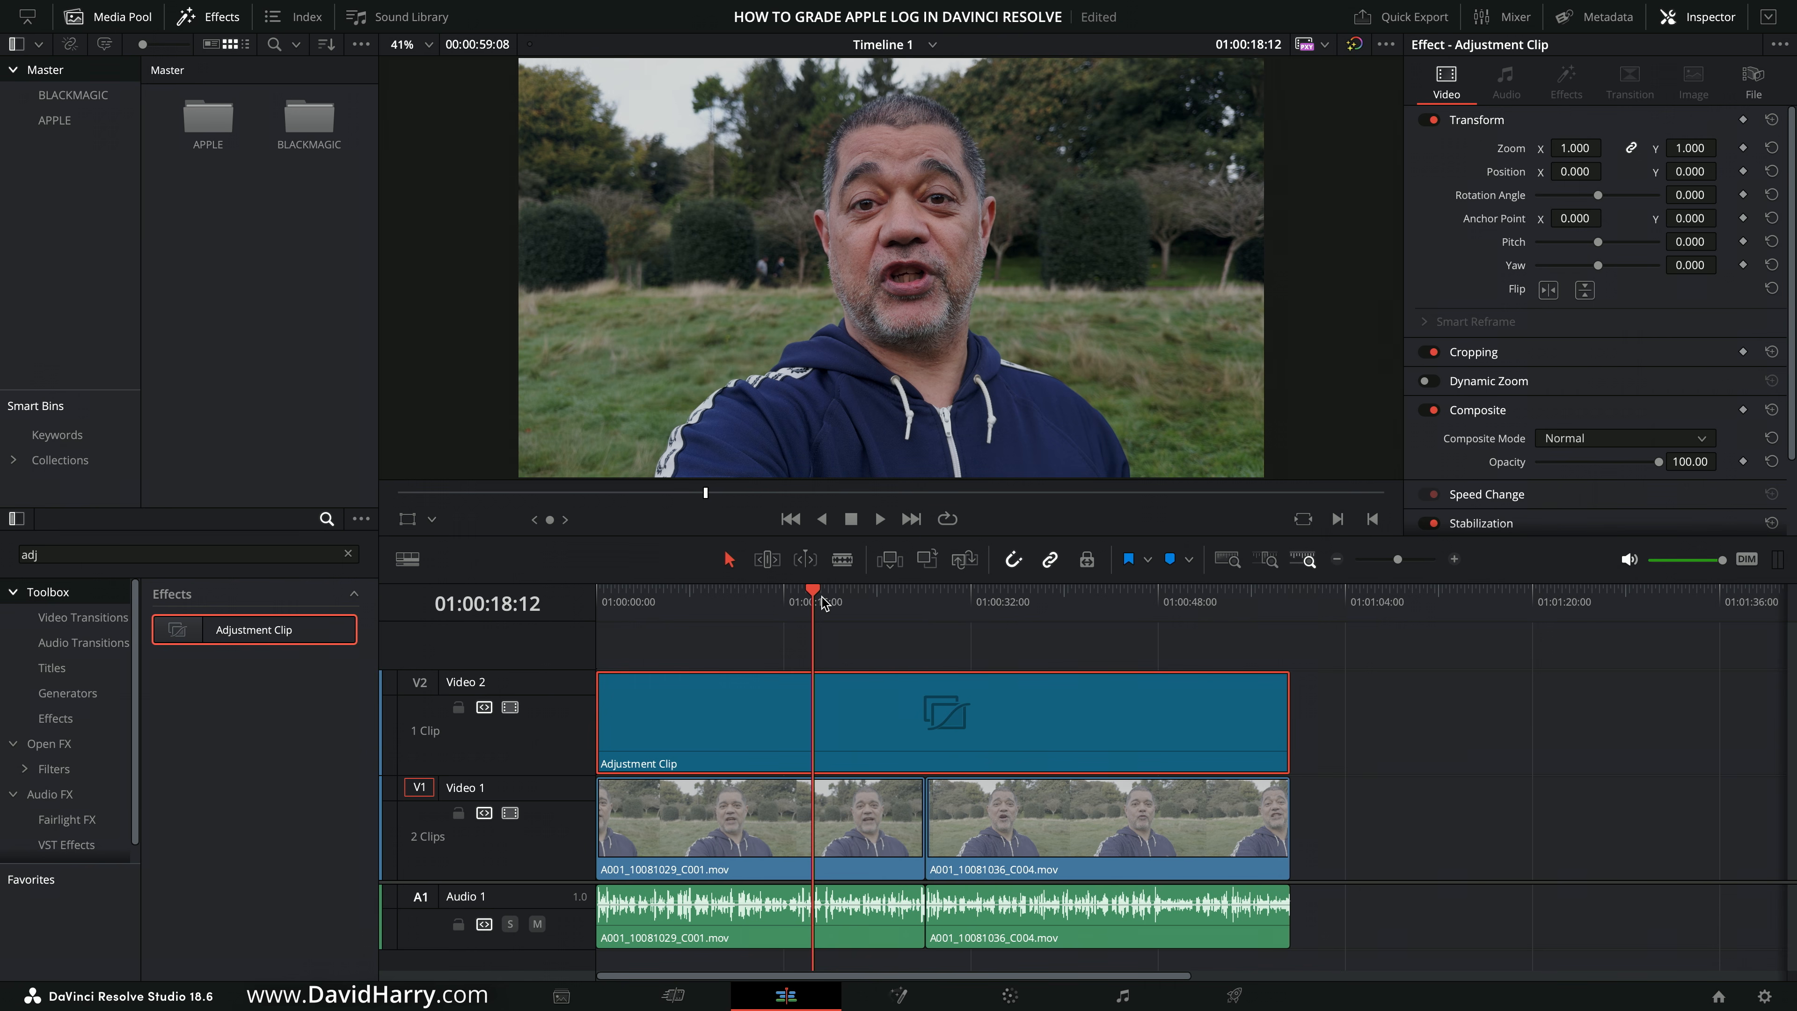
left_click_drag(821, 601, 1020, 653)
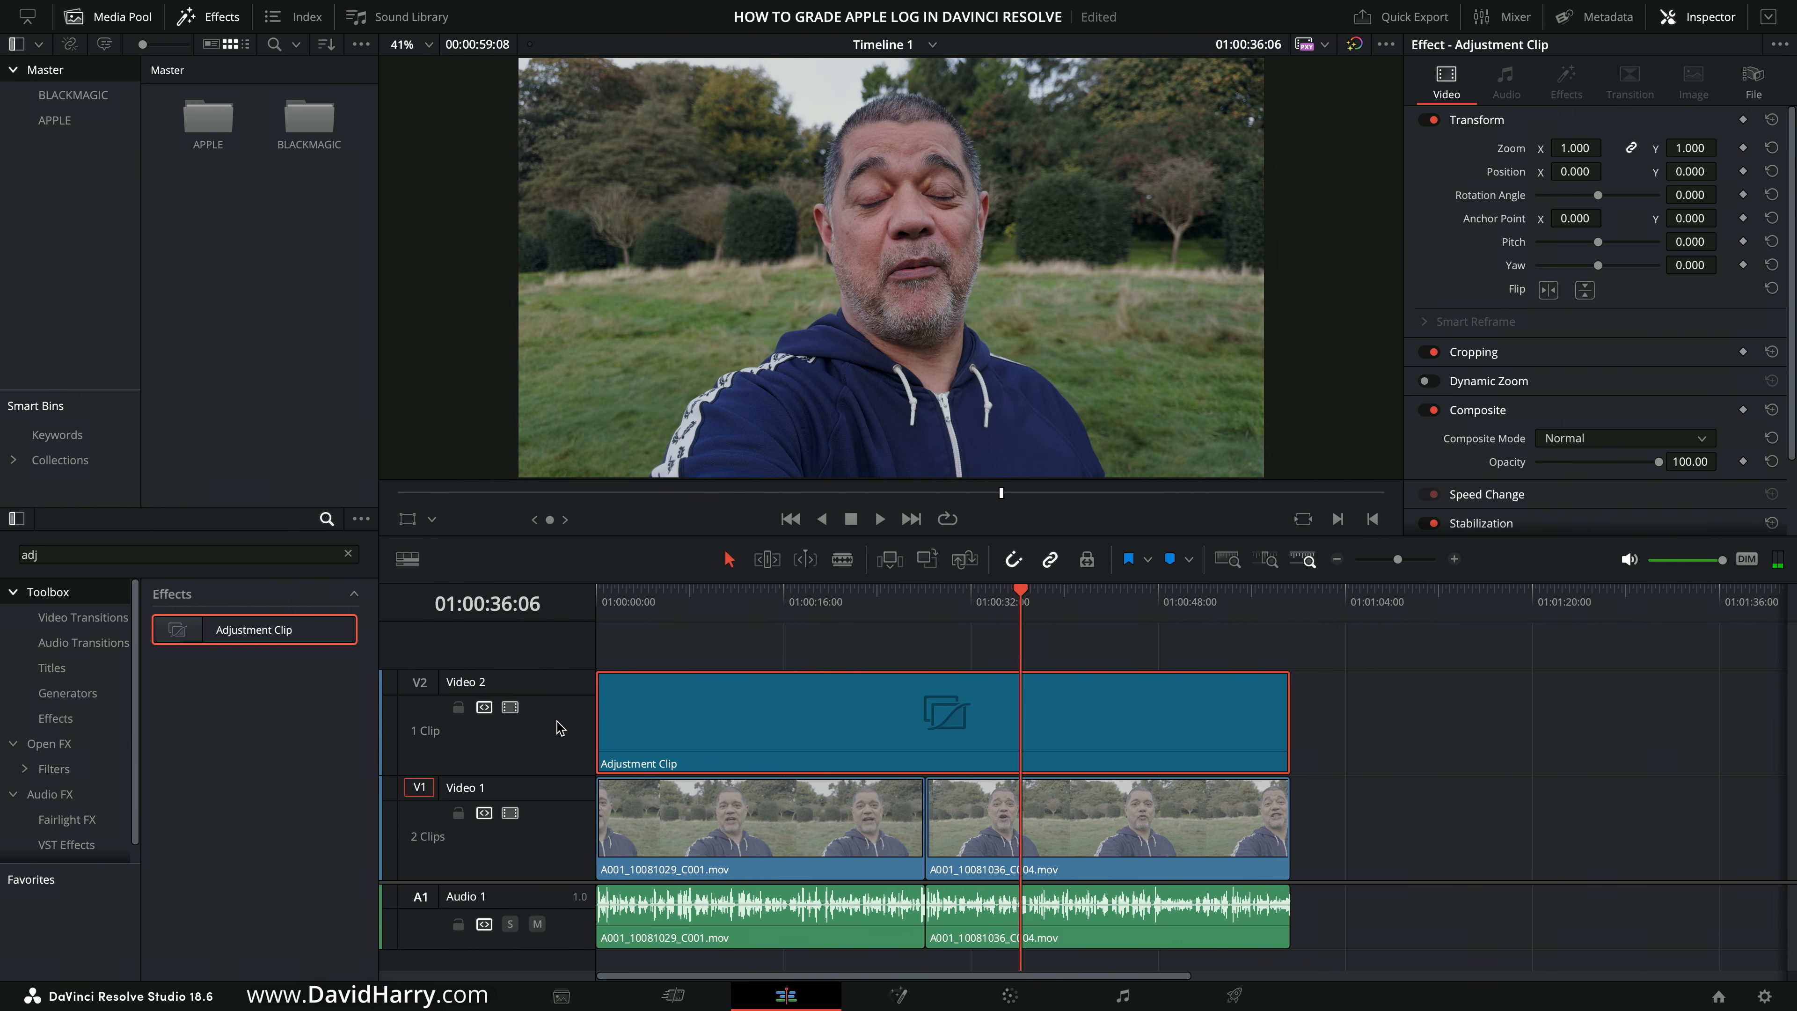
left_click(512, 709)
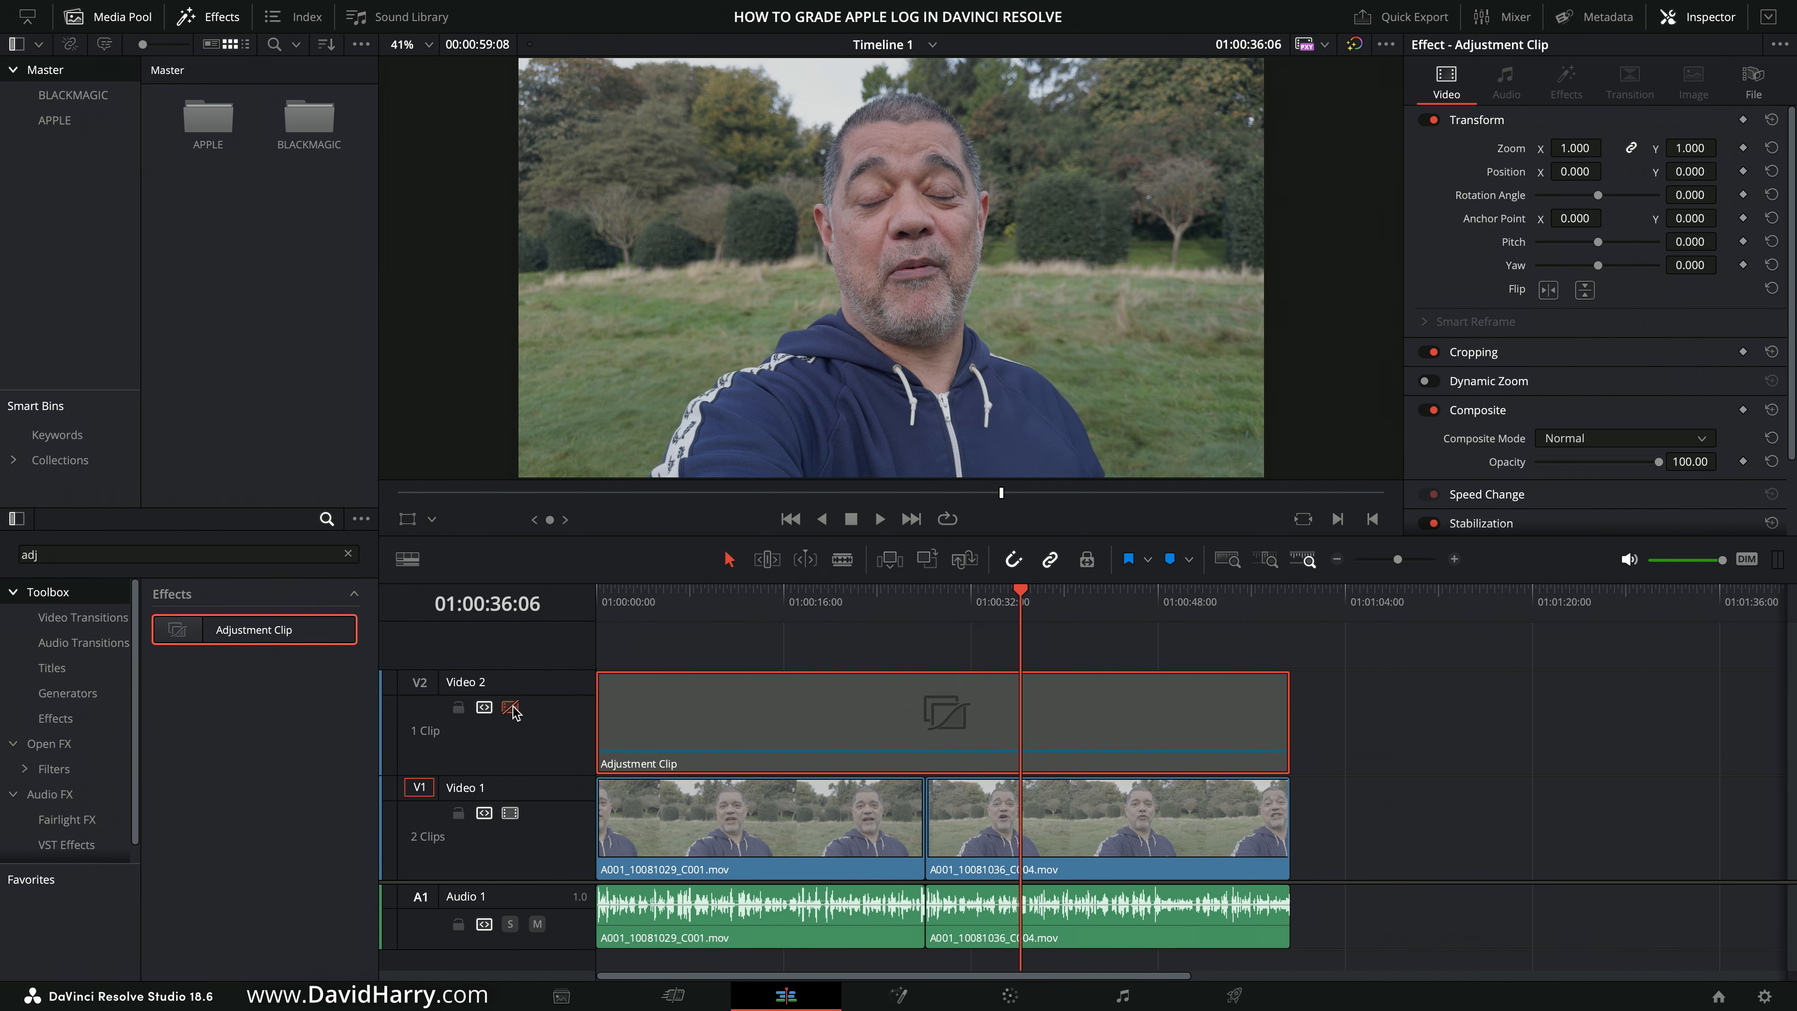
left_click(511, 708)
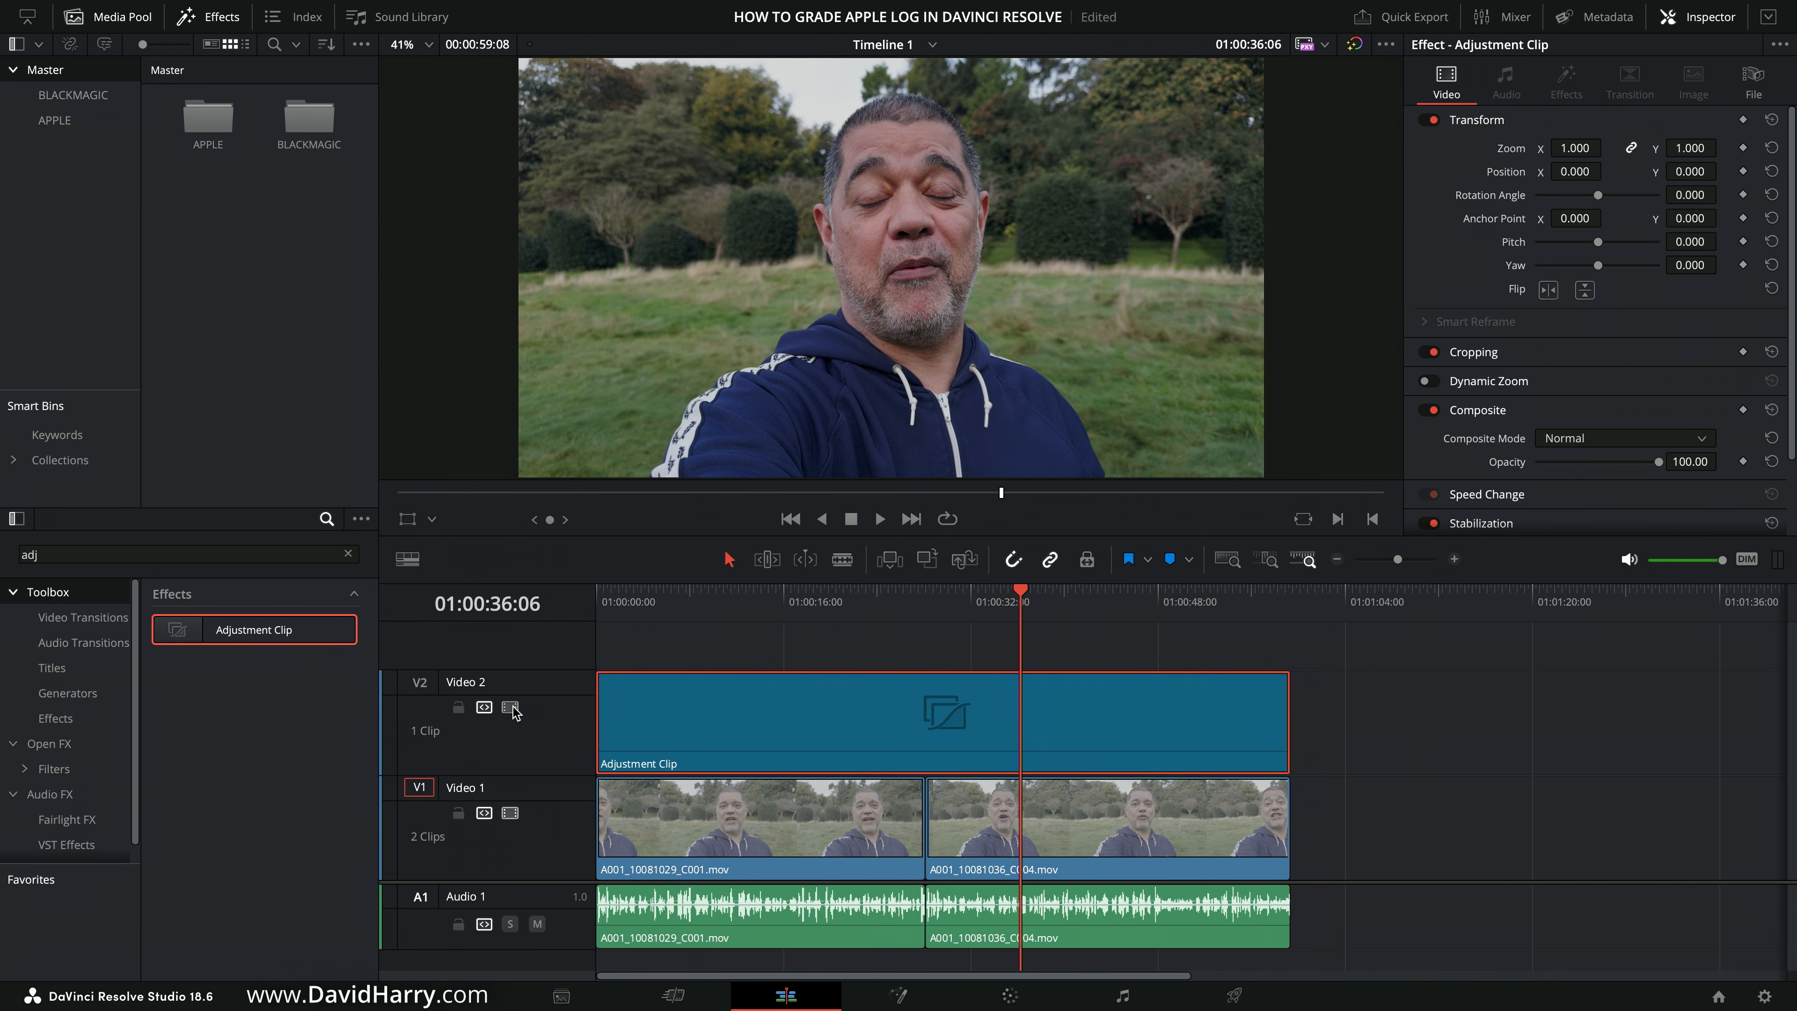
Return the playhead to the start of the timeline and play back the graded clips.
left_click(770, 603)
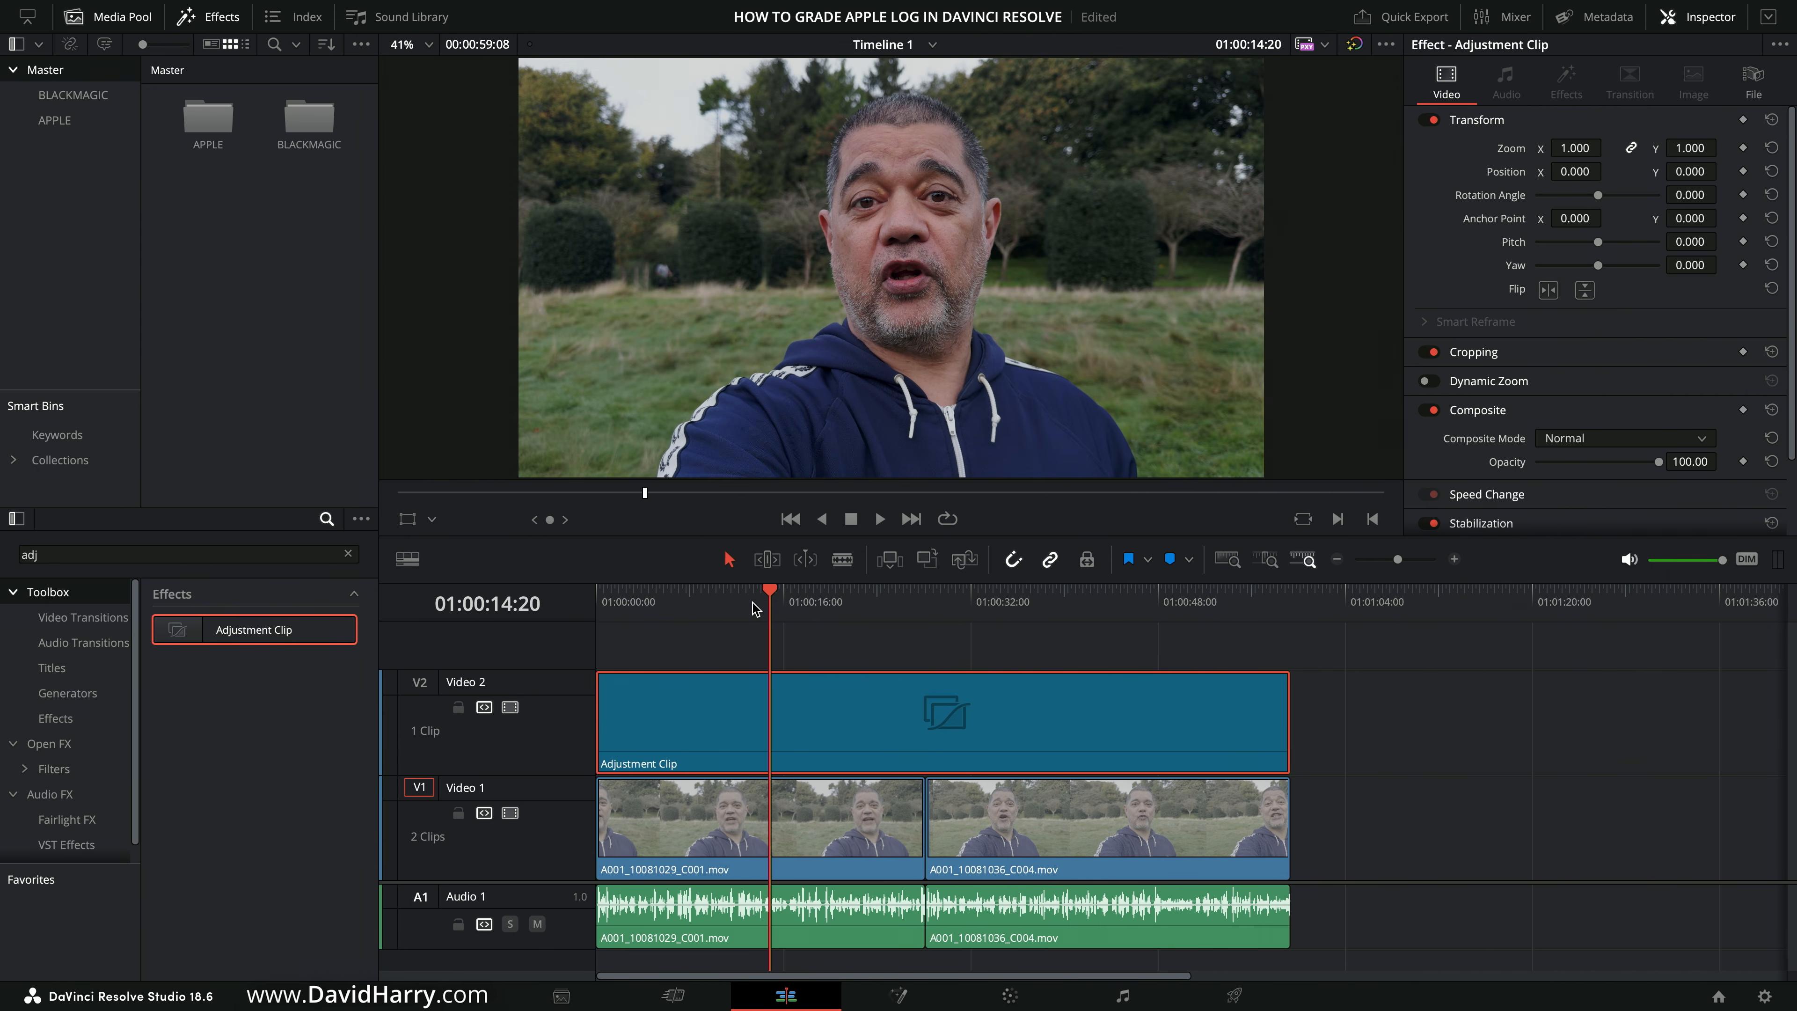
key("Home")
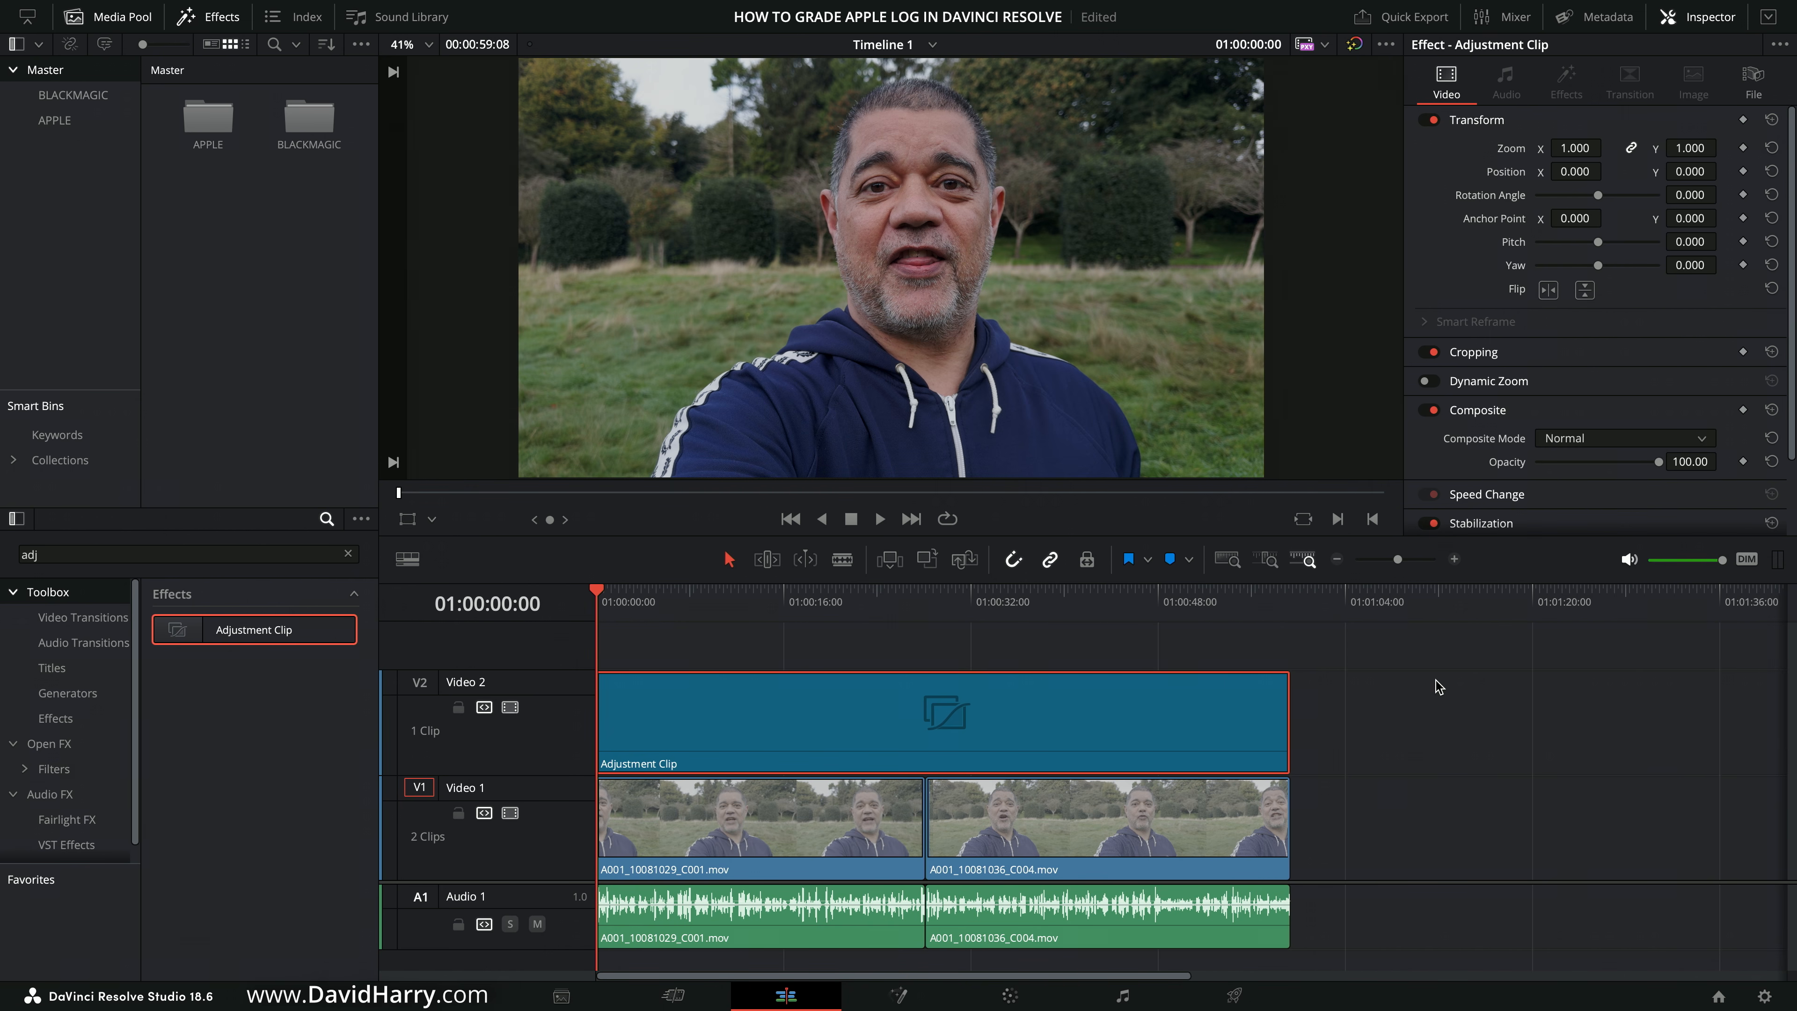
key("space")
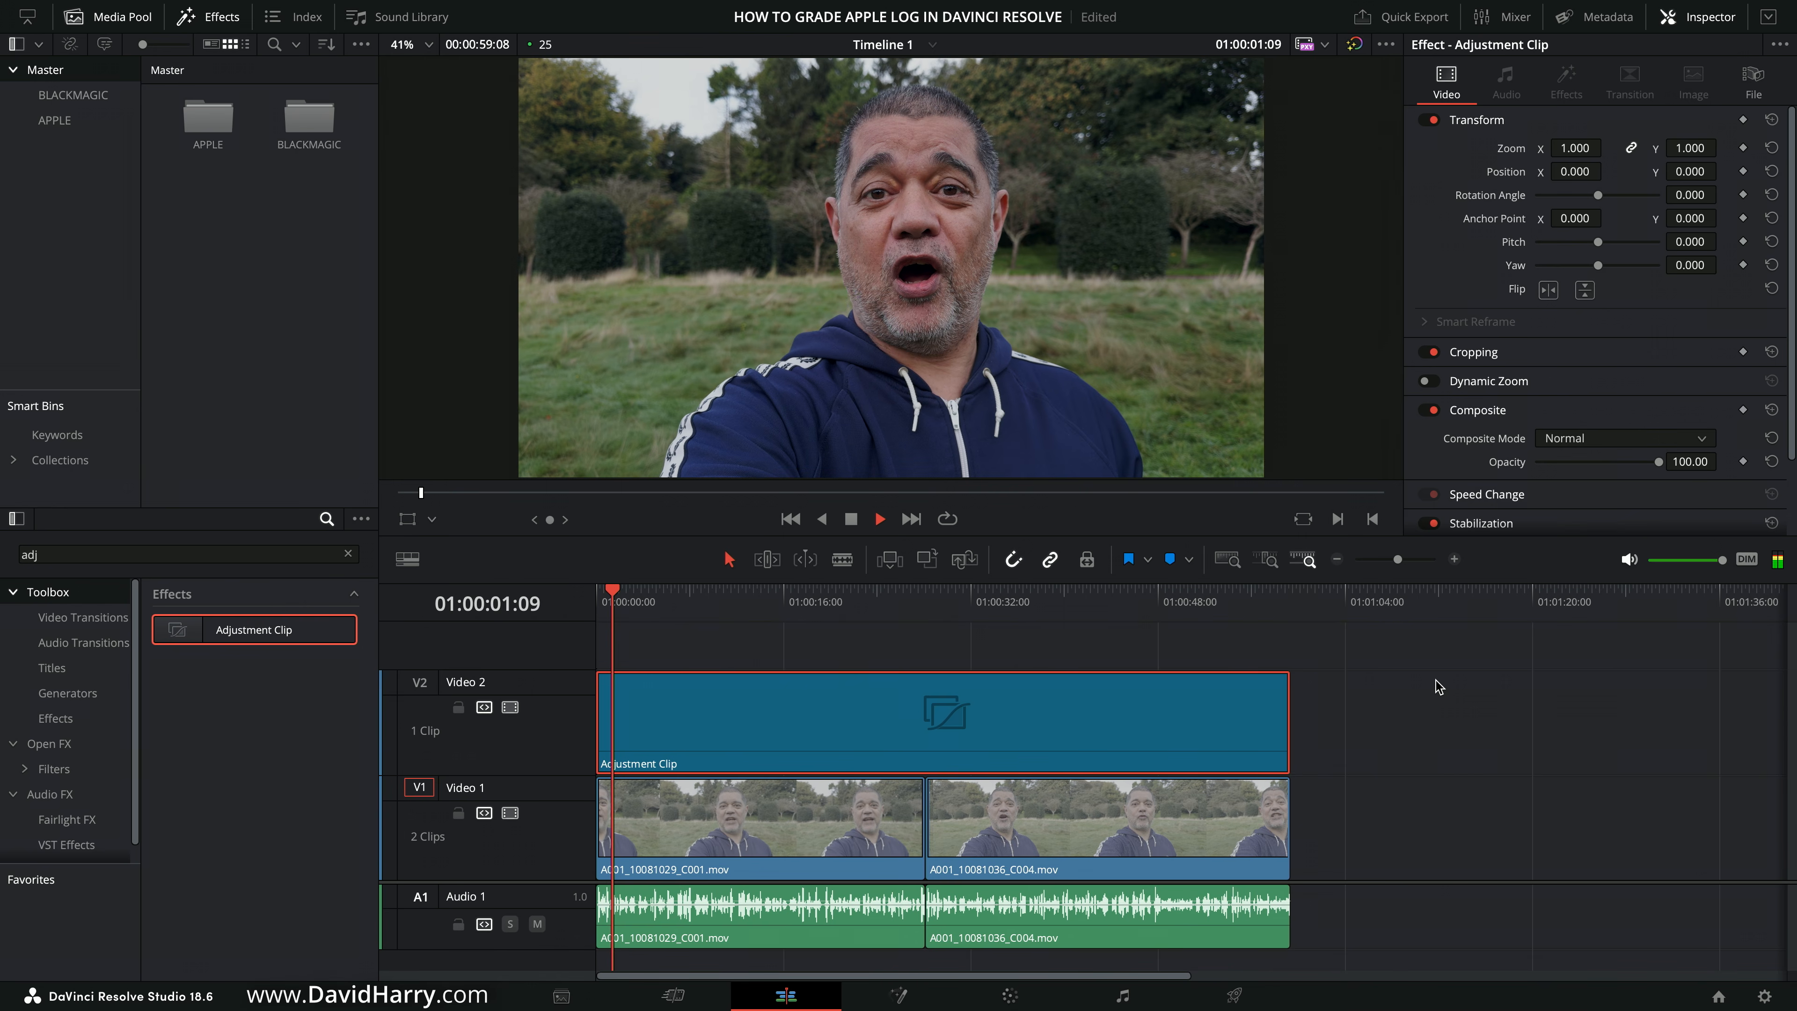